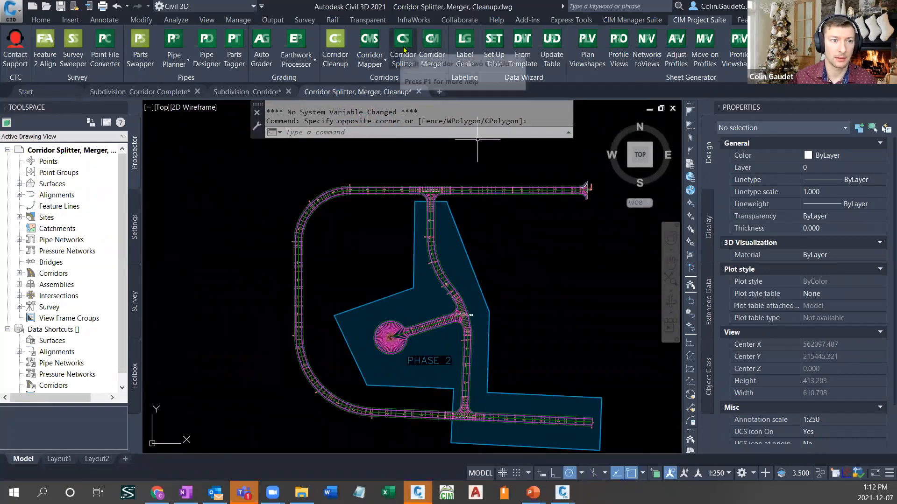
- Review the baselines and regions in the Pine Development corridor's parameters, and close the properties without changing anything
{"action": "left_click", "coordinate": [459, 189]}
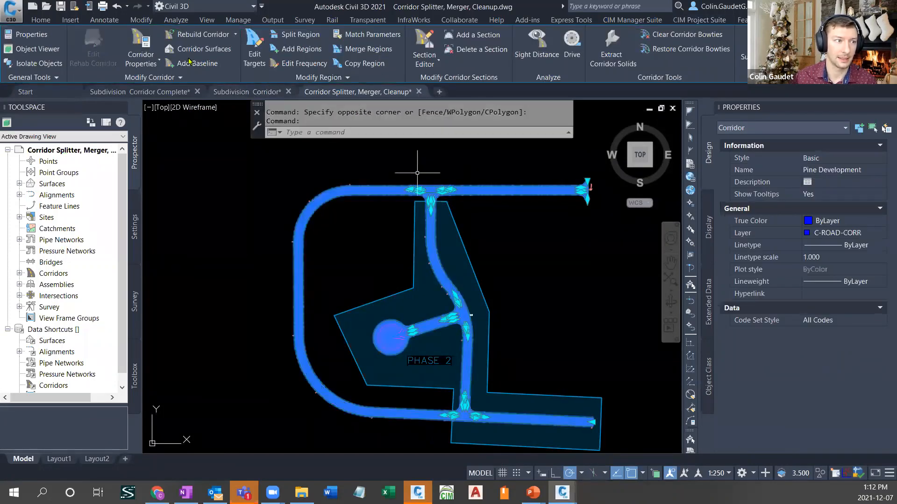
{"action": "left_click", "coordinate": [139, 50]}
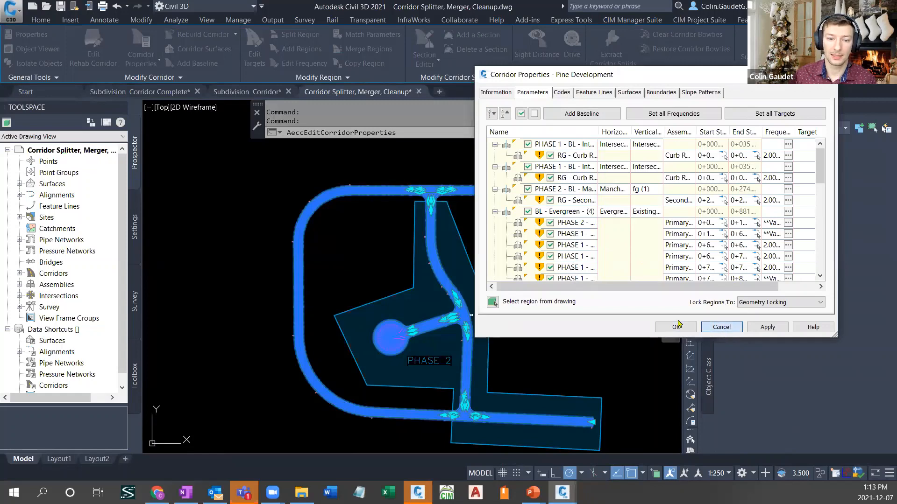
{"action": "left_click", "coordinate": [721, 327]}
{"action": "left_click", "coordinate": [550, 310]}
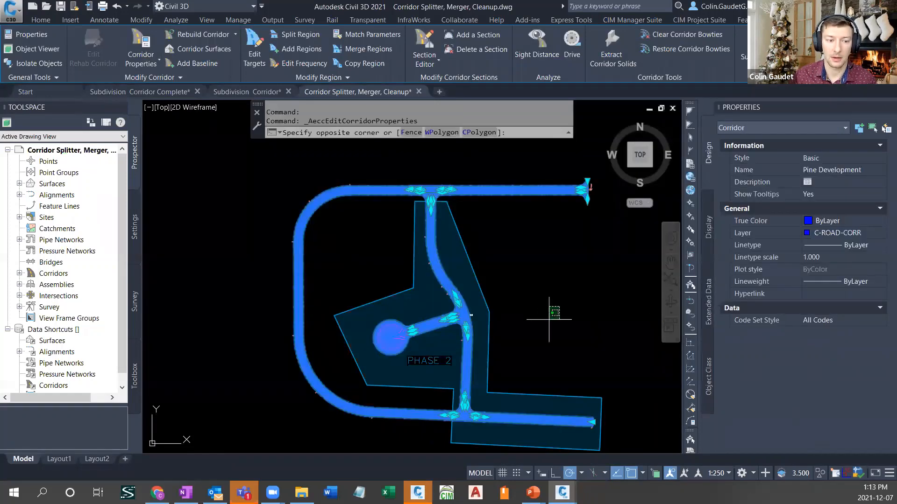
{"action": "key", "text": "Escape"}
{"action": "key", "text": "Escape"}
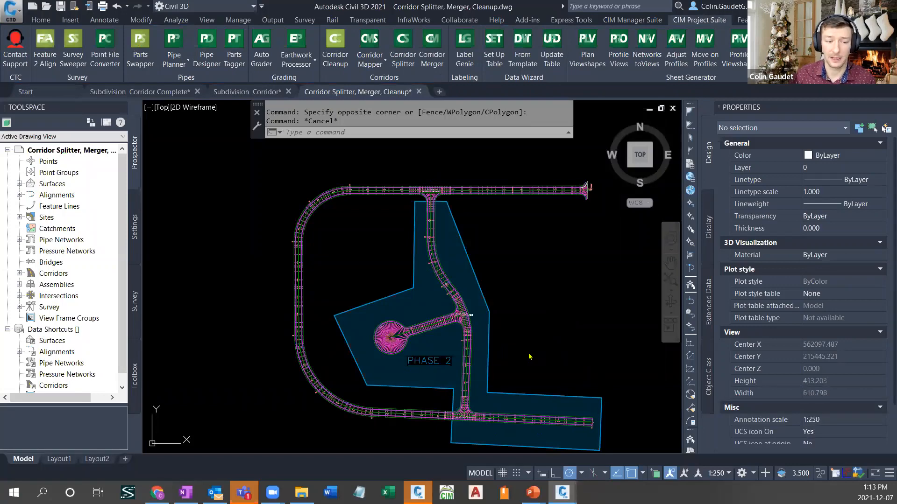
{"action": "left_click", "coordinate": [517, 316]}
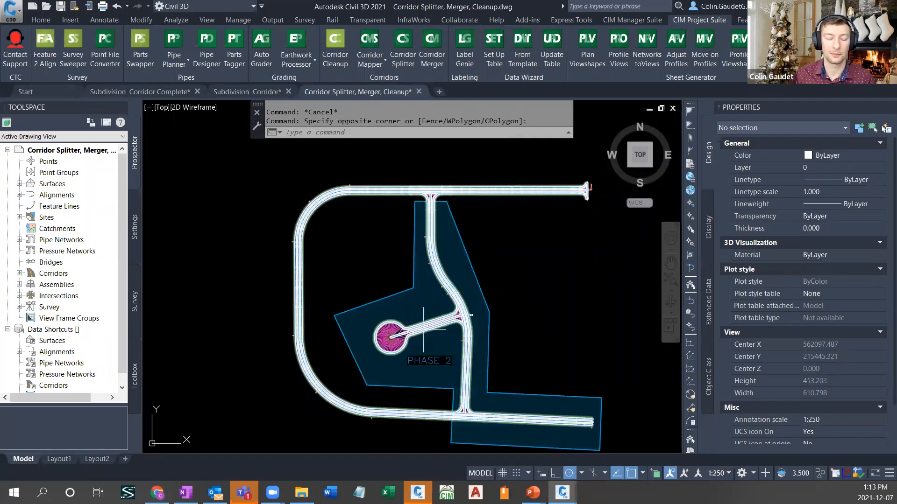
- Start Corridor Splitter (CORS) on the Pine Development corridor and bring up its baselines and regions in list view
{"action": "mouse_move", "coordinate": [423, 330]}
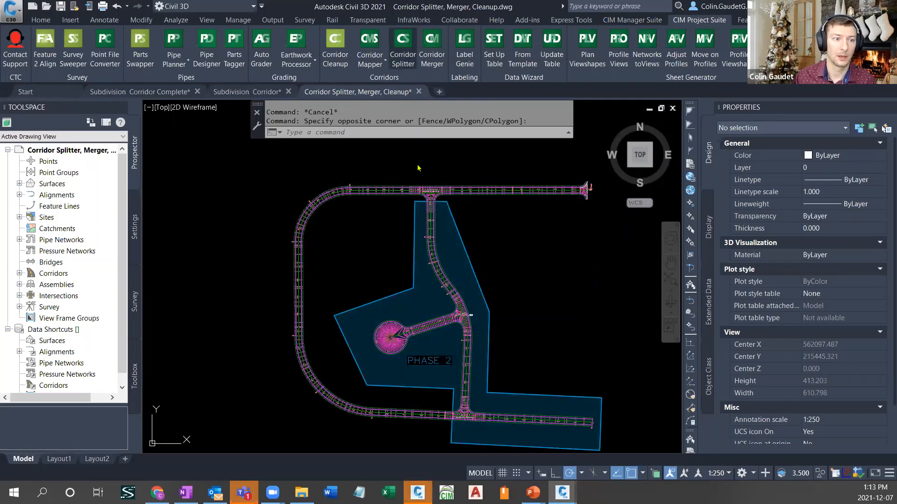
{"action": "type", "text": "CORS"}
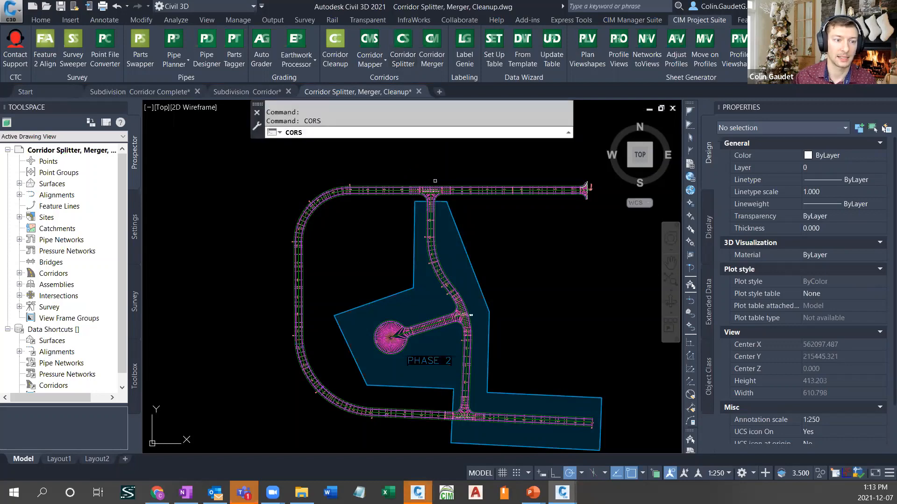
{"action": "key", "text": "Return"}
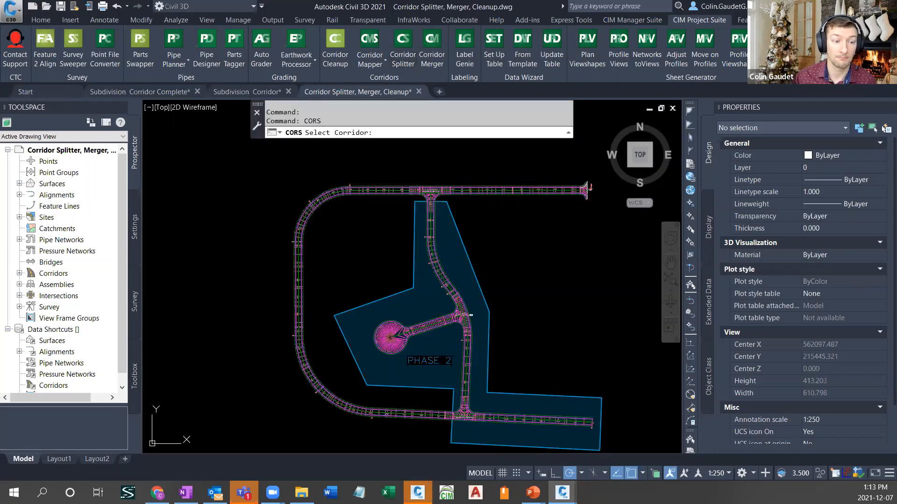
{"action": "left_click", "coordinate": [408, 189]}
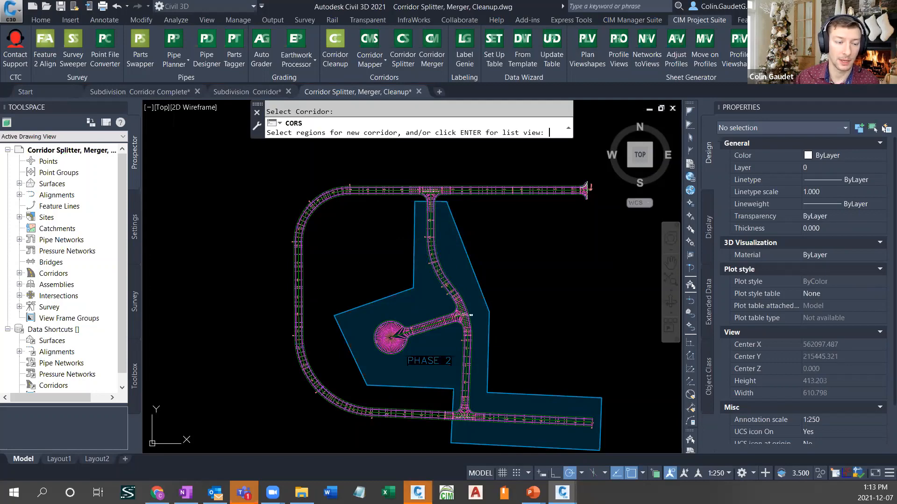
{"action": "key", "text": "Return"}
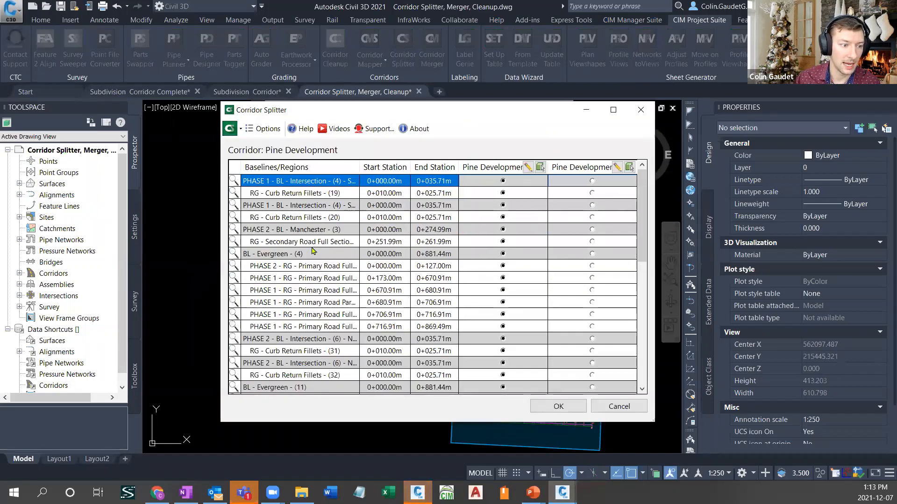
- Assign Manchester (3), both Intersection (6) baselines and the PHASE 2 regions of Evergreen (4) and (11) to the second corridor
{"action": "left_click", "coordinate": [592, 266]}
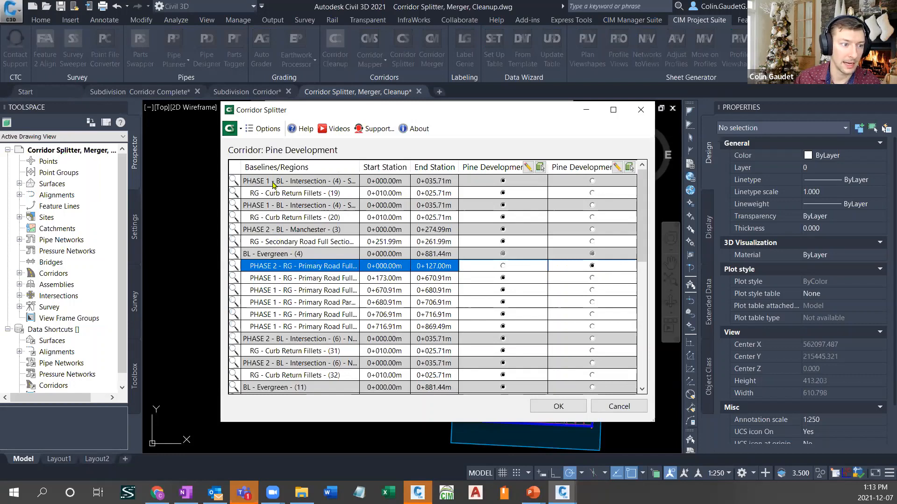
{"action": "left_click", "coordinate": [592, 235]}
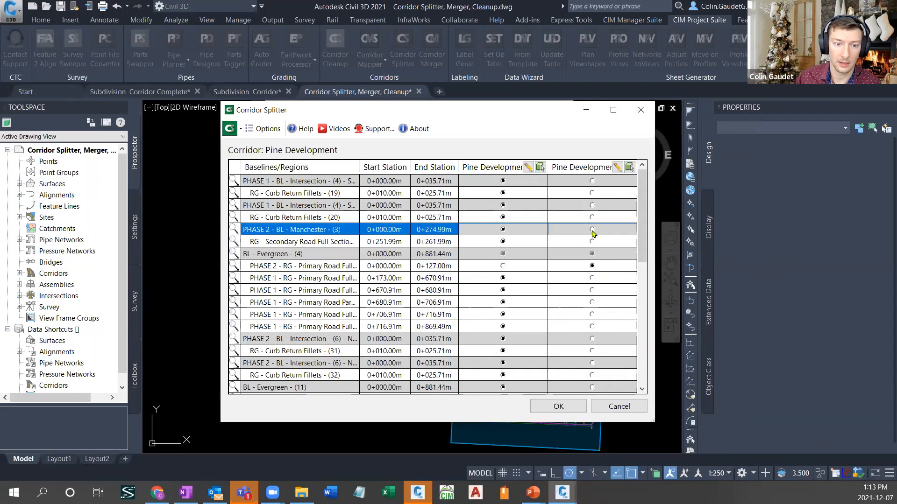
{"action": "scroll", "coordinate": [470, 242], "scroll_direction": "down", "scroll_amount": 2}
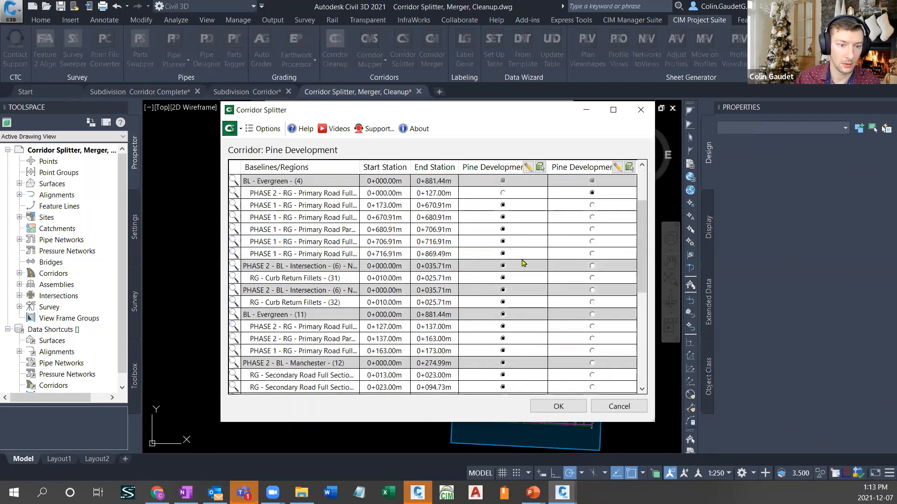
{"action": "left_click", "coordinate": [591, 266]}
{"action": "left_click", "coordinate": [593, 290]}
{"action": "left_click", "coordinate": [592, 290]}
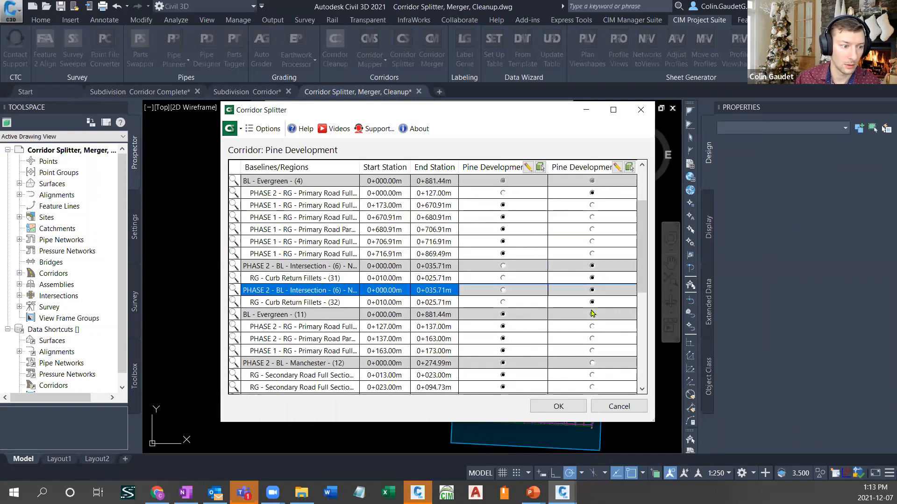
{"action": "left_click", "coordinate": [592, 326]}
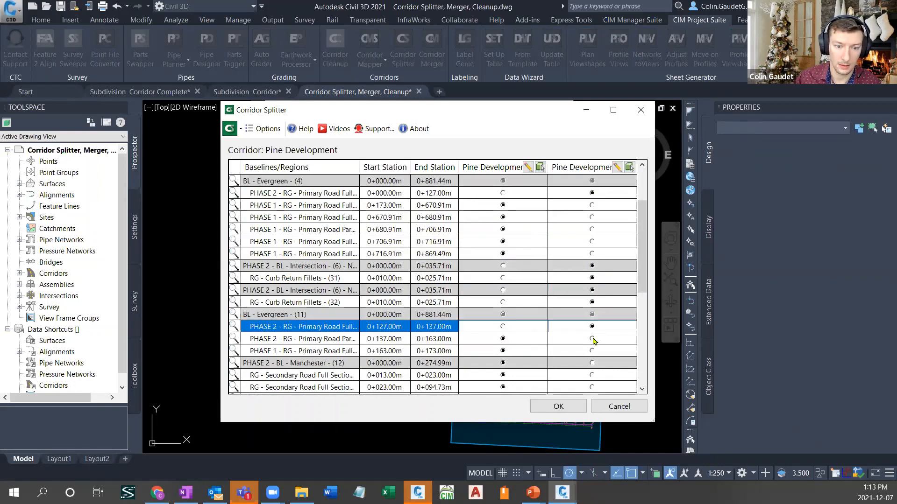
{"action": "left_click", "coordinate": [592, 339]}
- Assign the PHASE 2 baselines Manchester (12) and (17), CUL DE SAC (13), both Intersection (5) and Tiny_Court (16) to the second corridor
{"action": "scroll", "coordinate": [564, 262], "scroll_direction": "down", "scroll_amount": 3}
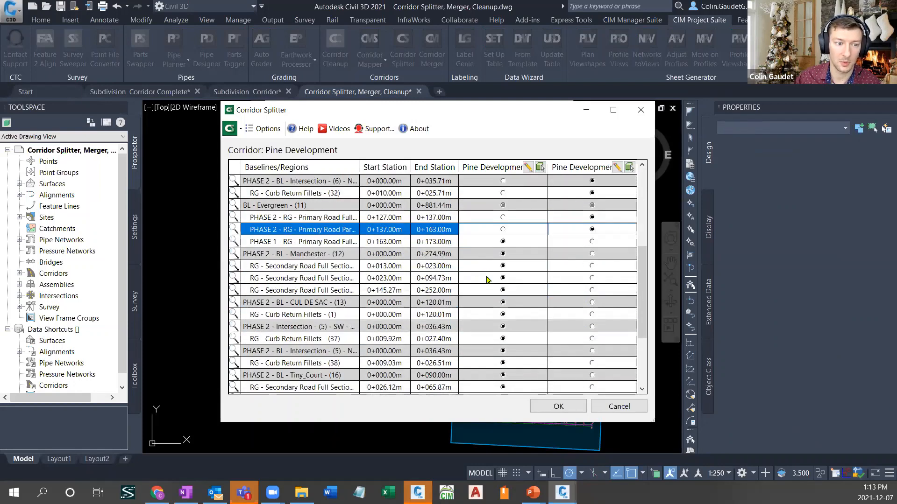
{"action": "left_click", "coordinate": [592, 254]}
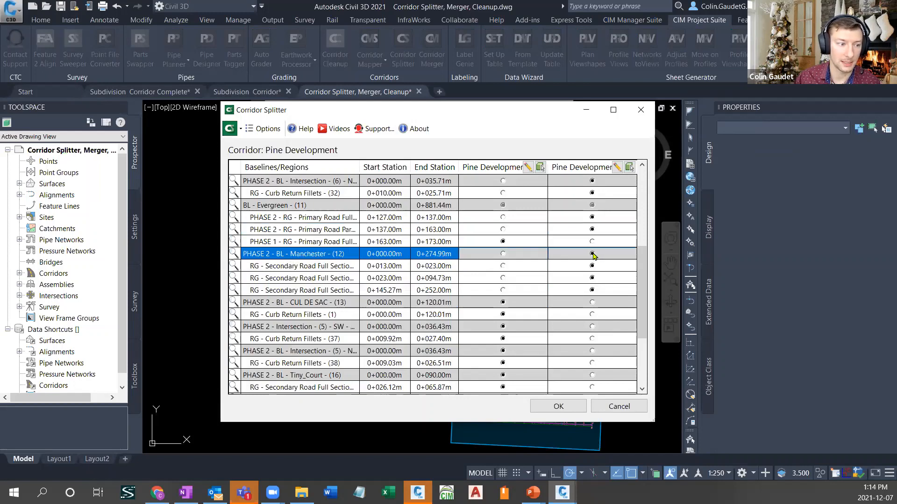
{"action": "left_click", "coordinate": [592, 302]}
{"action": "left_click", "coordinate": [591, 326]}
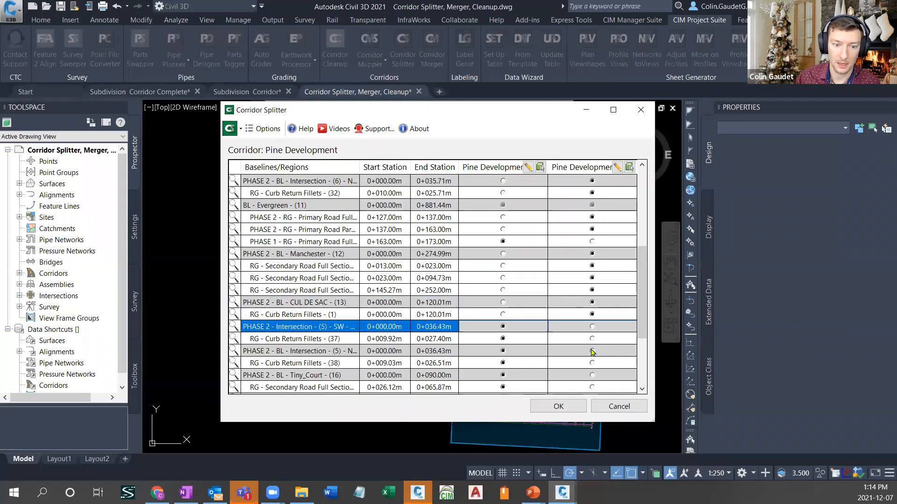
{"action": "left_click", "coordinate": [591, 351]}
{"action": "left_click", "coordinate": [592, 375]}
{"action": "scroll", "coordinate": [575, 306], "scroll_direction": "down", "scroll_amount": 2}
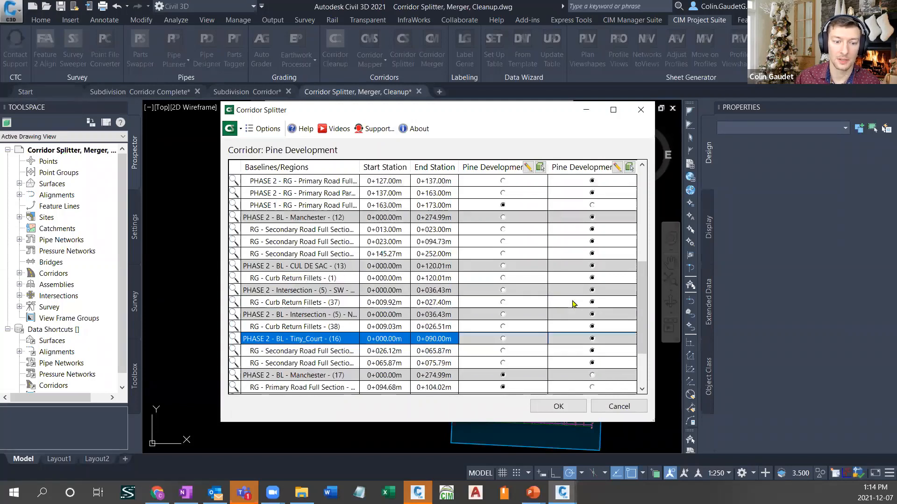
{"action": "scroll", "coordinate": [574, 305], "scroll_direction": "down", "scroll_amount": 1}
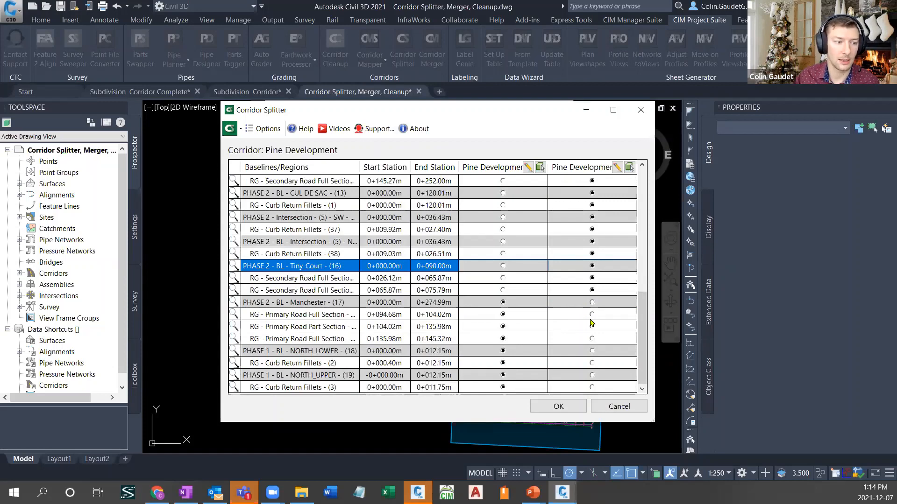
{"action": "left_click", "coordinate": [593, 303]}
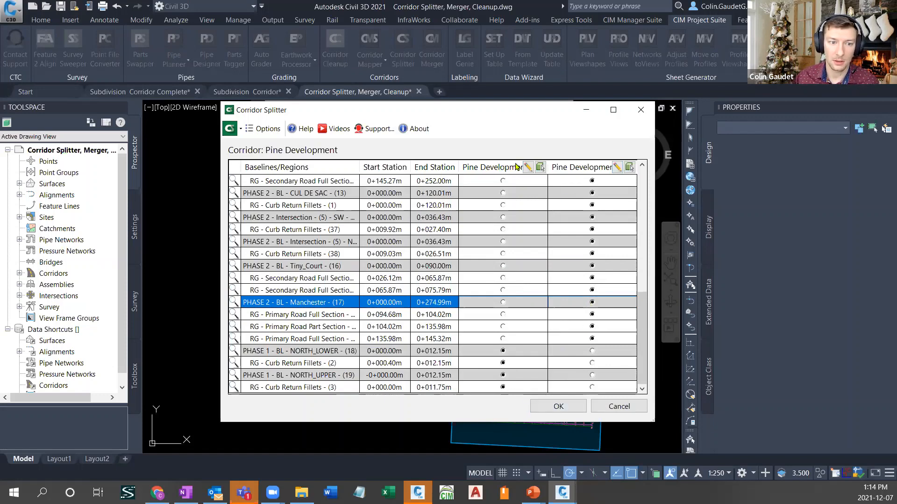
- Split the Pine Development corridor into the two assigned corridors, confirm the split and leave the command
{"action": "left_click", "coordinate": [568, 407]}
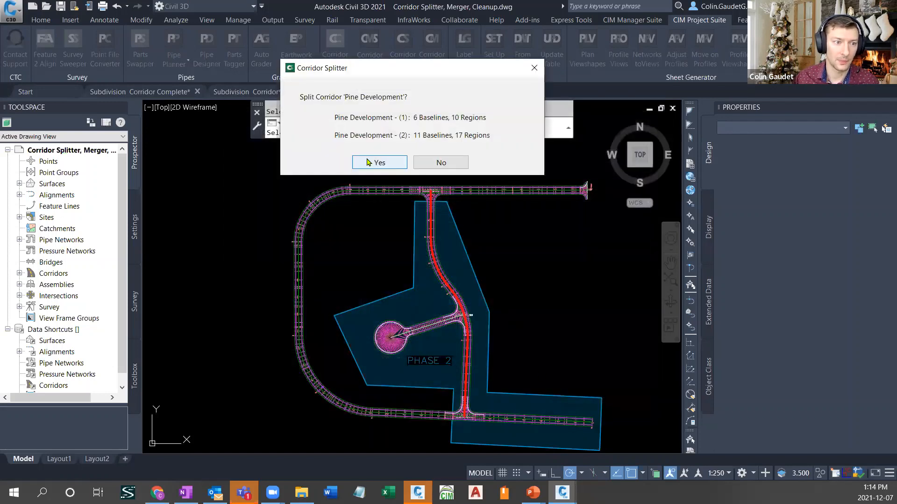
{"action": "left_click", "coordinate": [378, 162]}
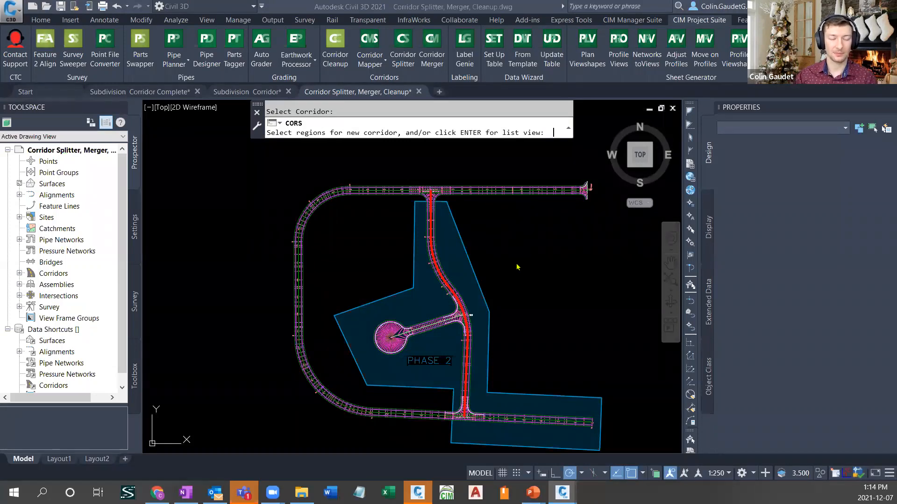
{"action": "key", "text": "Escape"}
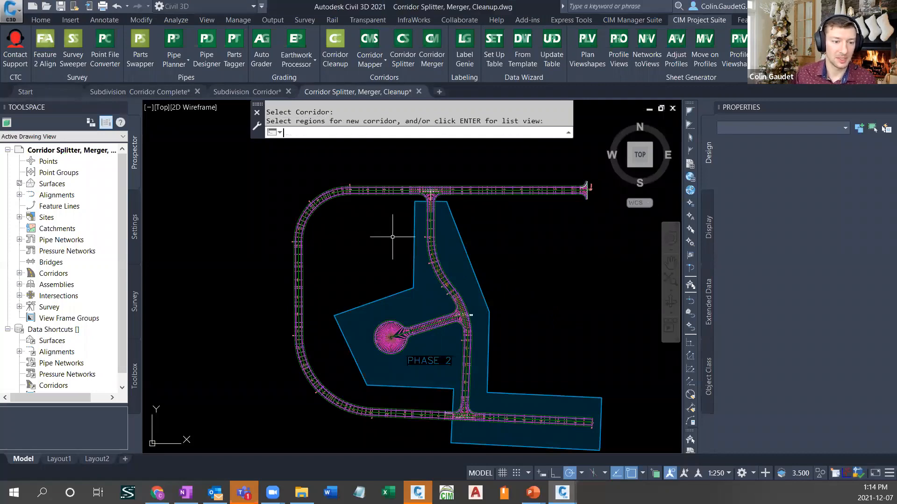
{"action": "left_click", "coordinate": [509, 270]}
{"action": "key", "text": "Escape"}
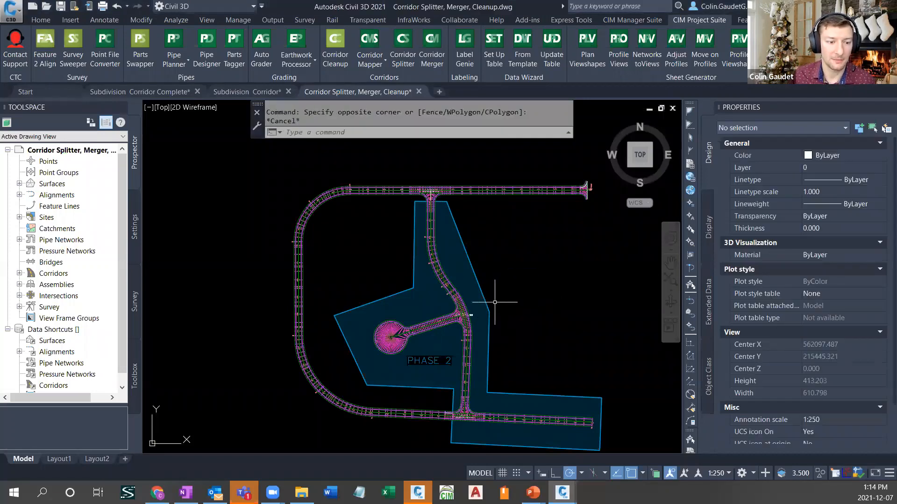
- Check the extents of the split-off corridor inside the Phase 2 boundary, and clear the selection
{"action": "left_click", "coordinate": [438, 275]}
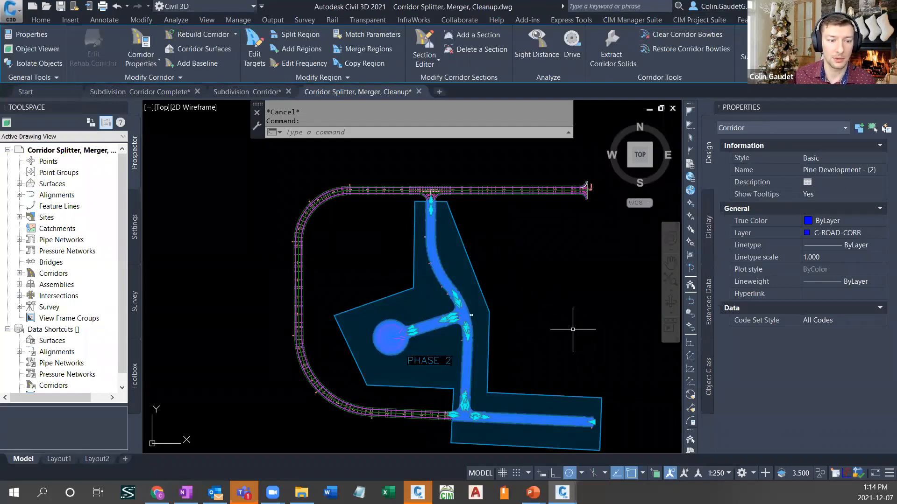
{"action": "key", "text": "Escape"}
{"action": "key", "text": "Escape"}
- Examine the drawing's surface list to read the full names of the surfaces belonging to the split corridors
{"action": "left_click", "coordinate": [19, 184]}
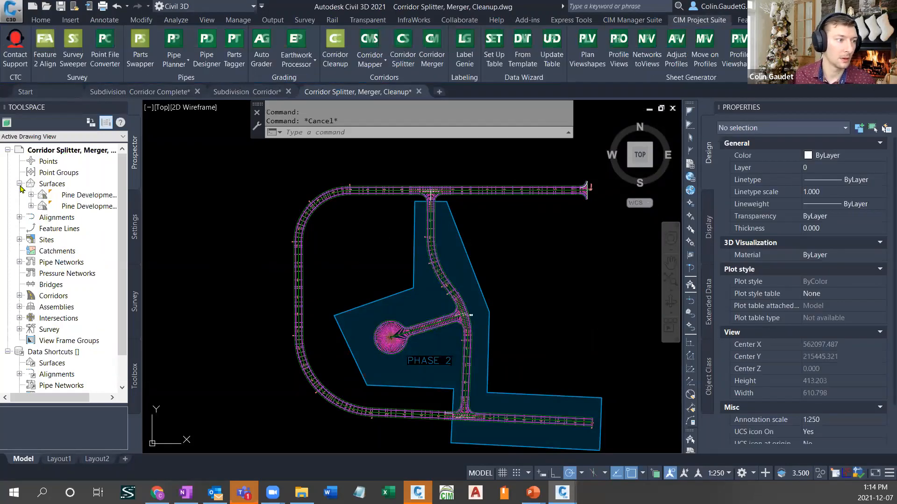
{"action": "left_click", "coordinate": [86, 206]}
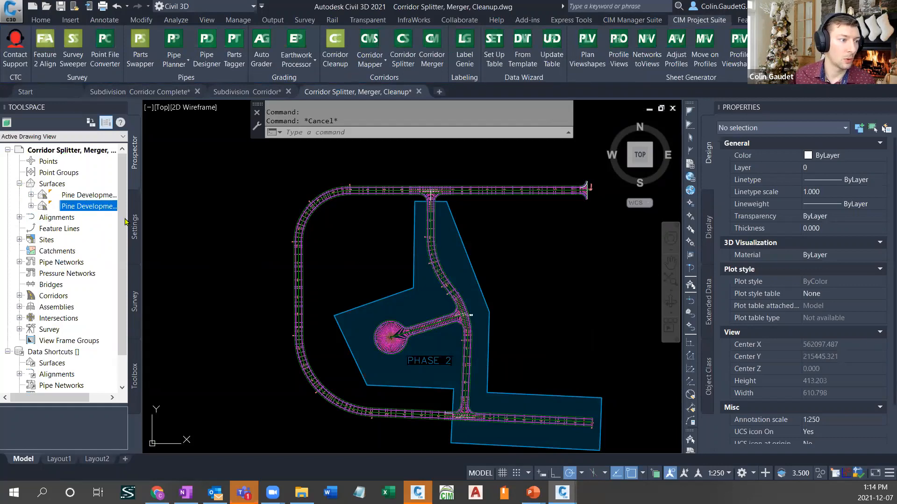
{"action": "left_click_drag", "start_coordinate": [141, 211], "coordinate": [220, 212]}
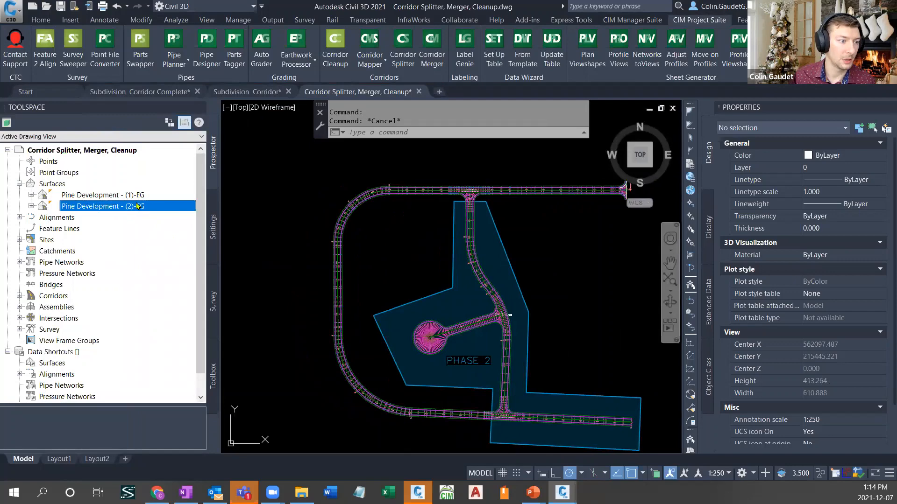
{"action": "left_click", "coordinate": [222, 271]}
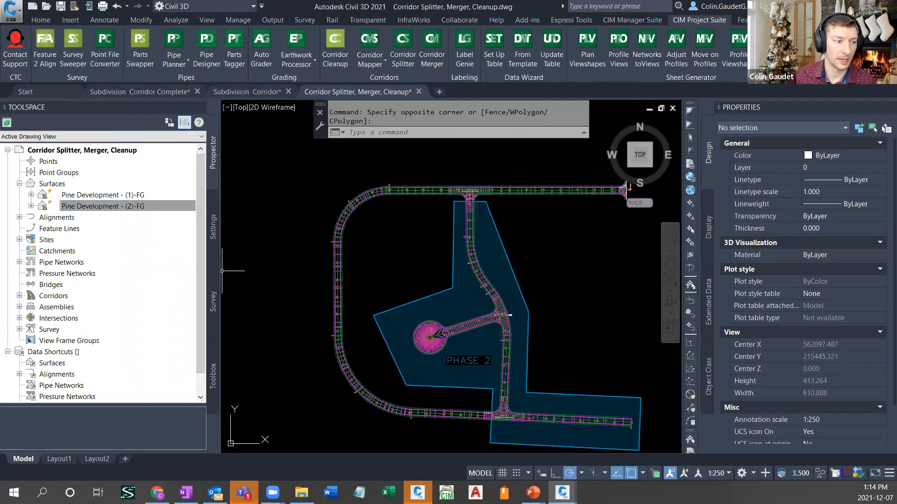
{"action": "key", "text": "Escape"}
{"action": "left_click_drag", "start_coordinate": [220, 270], "coordinate": [120, 270]}
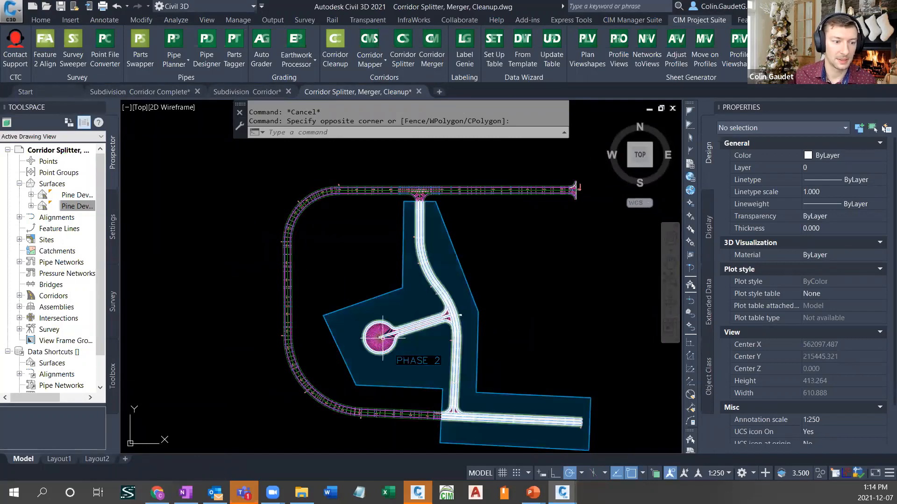
- Switch to the Subdivision Corridor Complete drawing and focus on the street corridor with the cul-de-sac
{"action": "left_click", "coordinate": [138, 91]}
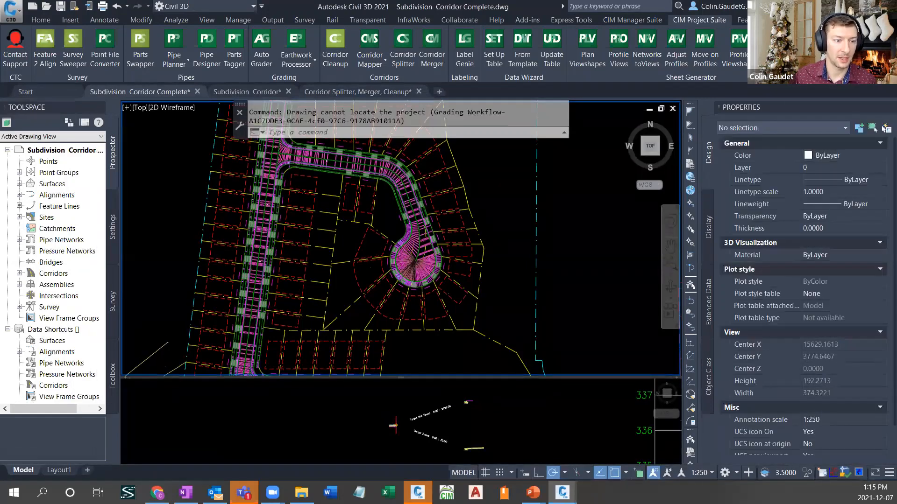
{"action": "scroll", "coordinate": [396, 257], "scroll_direction": "down", "scroll_amount": 3}
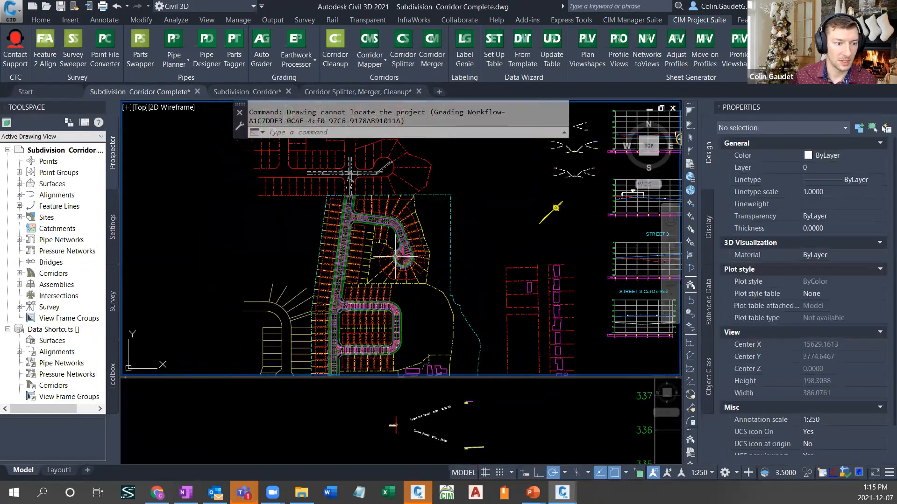
{"action": "middle_click_drag", "start_coordinate": [480, 277], "coordinate": [498, 250]}
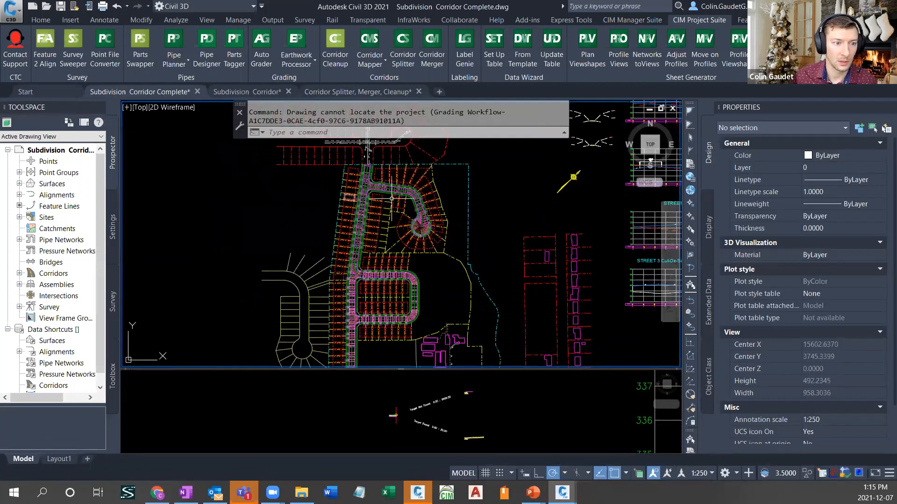
{"action": "scroll", "coordinate": [432, 215], "scroll_direction": "up", "scroll_amount": 4}
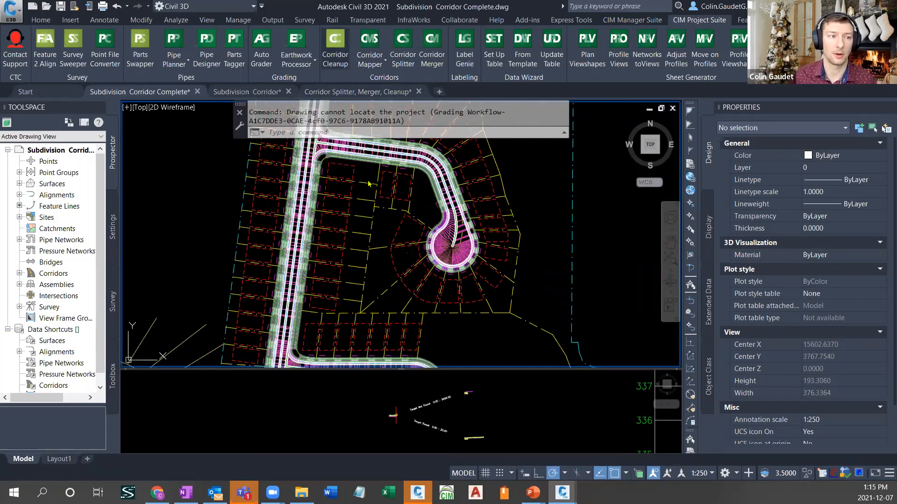
- Run Corridor Cleanup on all regions of the Subdivision corridor, removing surface, width or offset, and slope or elevation targets, and review the corridor
{"action": "left_click", "coordinate": [335, 46]}
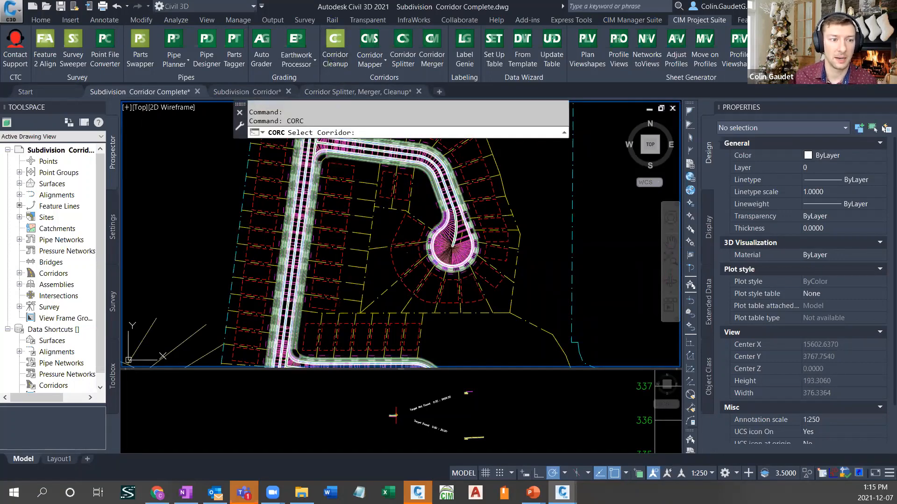
{"action": "left_click", "coordinate": [402, 152]}
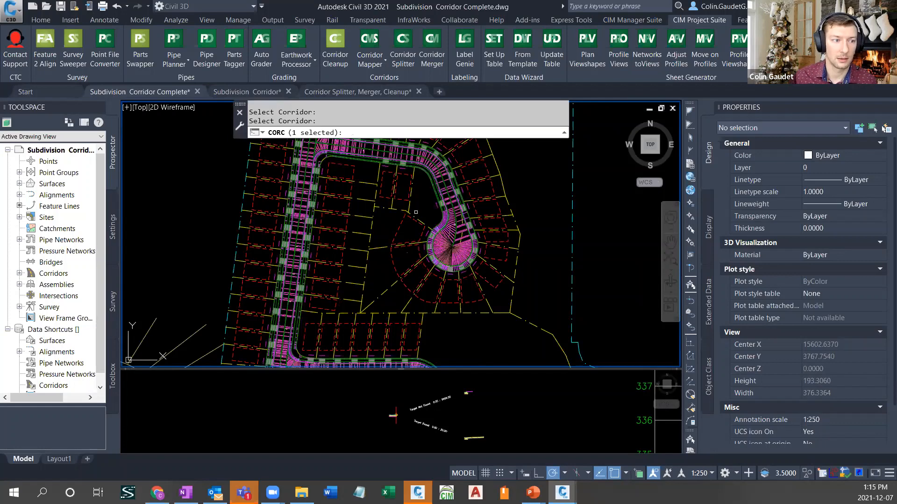
{"action": "key", "text": "Return"}
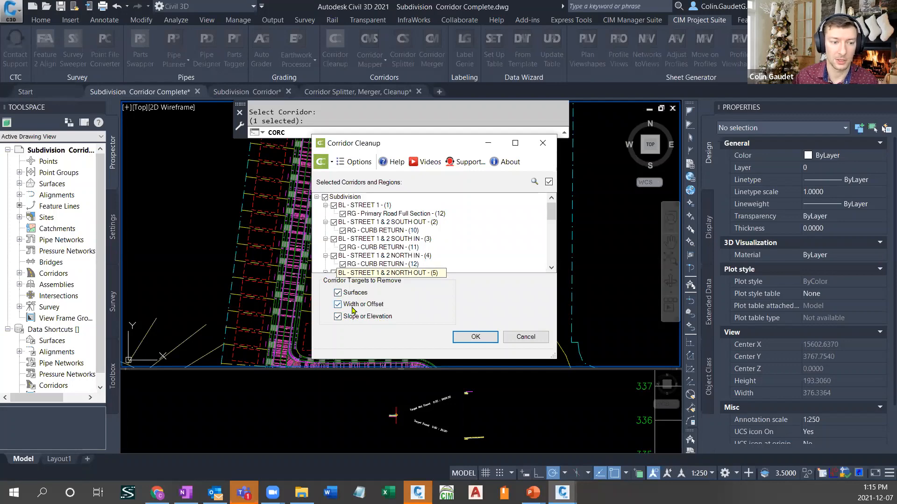
{"action": "left_click", "coordinate": [486, 339]}
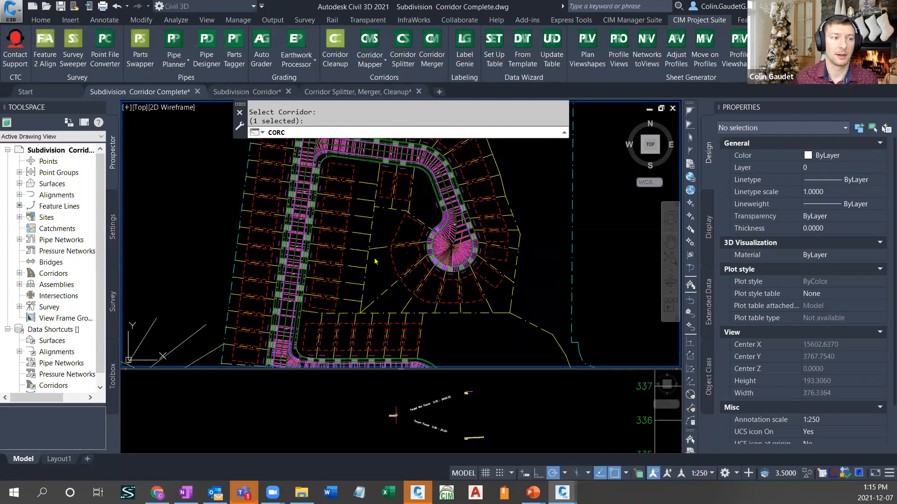
{"action": "mouse_move", "coordinate": [379, 252]}
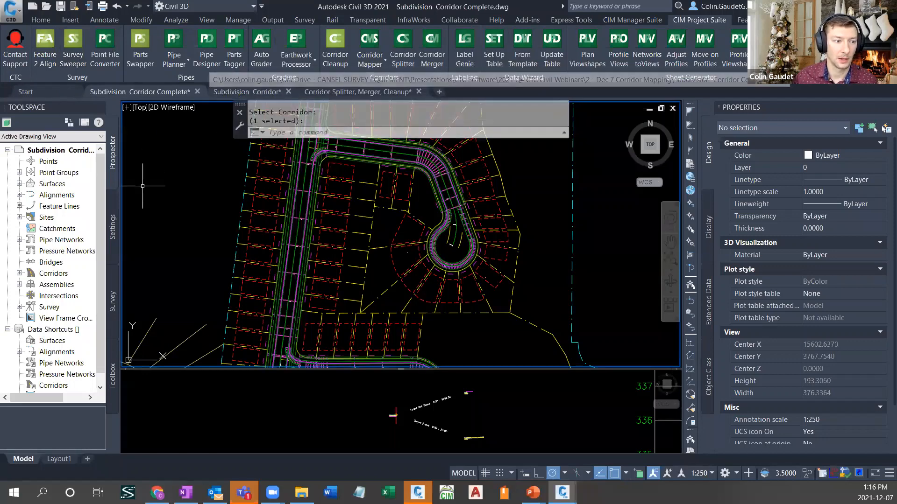
{"action": "middle_click_drag", "start_coordinate": [271, 268], "coordinate": [277, 158]}
{"action": "middle_click_drag", "start_coordinate": [274, 348], "coordinate": [280, 284]}
{"action": "scroll", "coordinate": [289, 231], "scroll_direction": "down", "scroll_amount": 4}
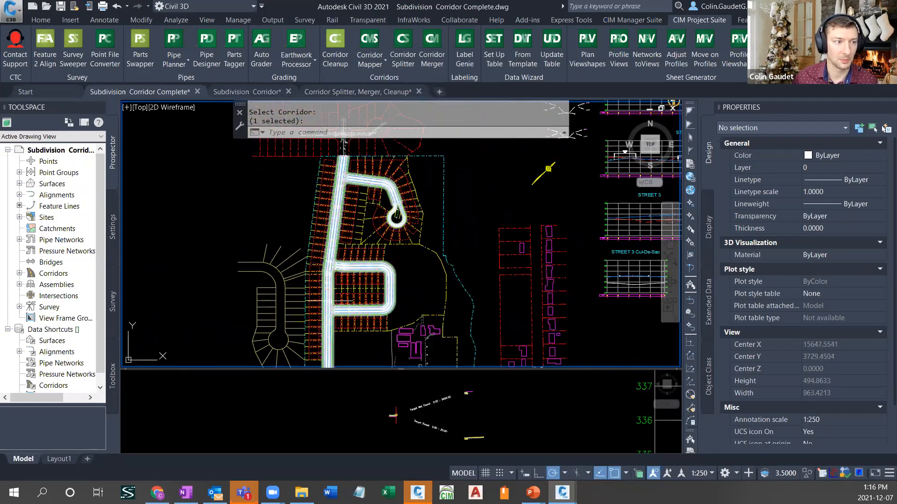
- Switch to the Subdivision Corridor drawing and examine the road assemblies placed beside the street profile views
{"action": "left_click", "coordinate": [233, 91]}
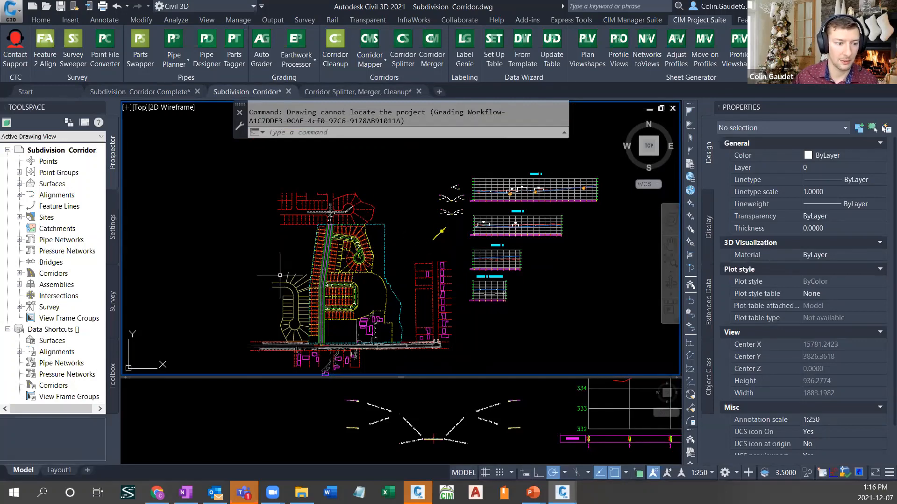
{"action": "scroll", "coordinate": [456, 210], "scroll_direction": "up", "scroll_amount": 4}
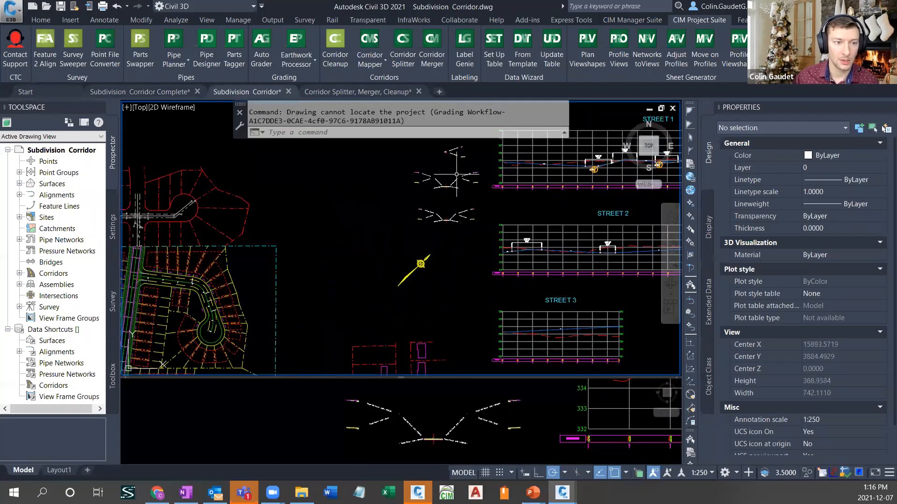
{"action": "middle_click_drag", "start_coordinate": [458, 176], "coordinate": [449, 229]}
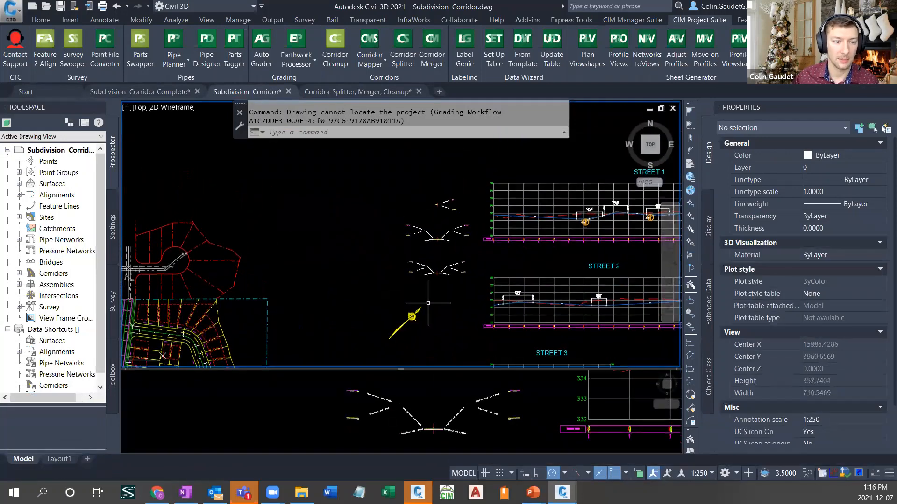
{"action": "scroll", "coordinate": [446, 284], "scroll_direction": "up", "scroll_amount": 8}
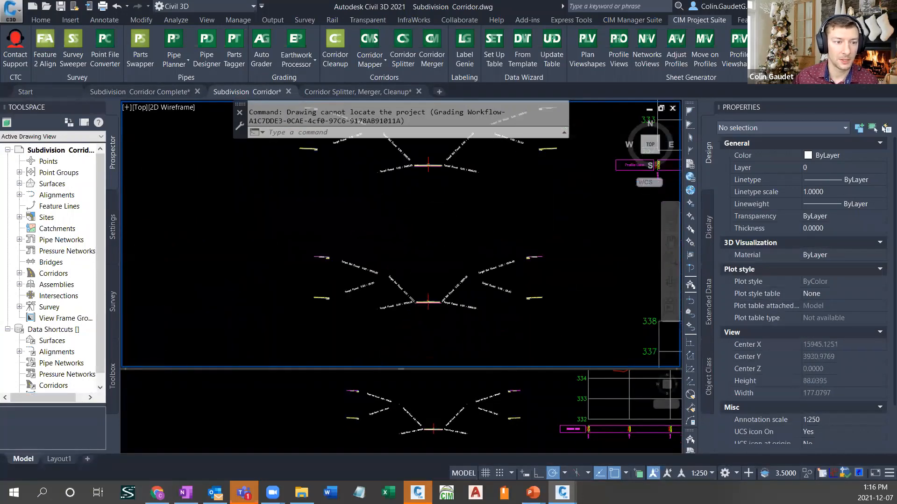
{"action": "scroll", "coordinate": [430, 192], "scroll_direction": "down", "scroll_amount": 2}
{"action": "middle_click_drag", "start_coordinate": [437, 229], "coordinate": [401, 287]}
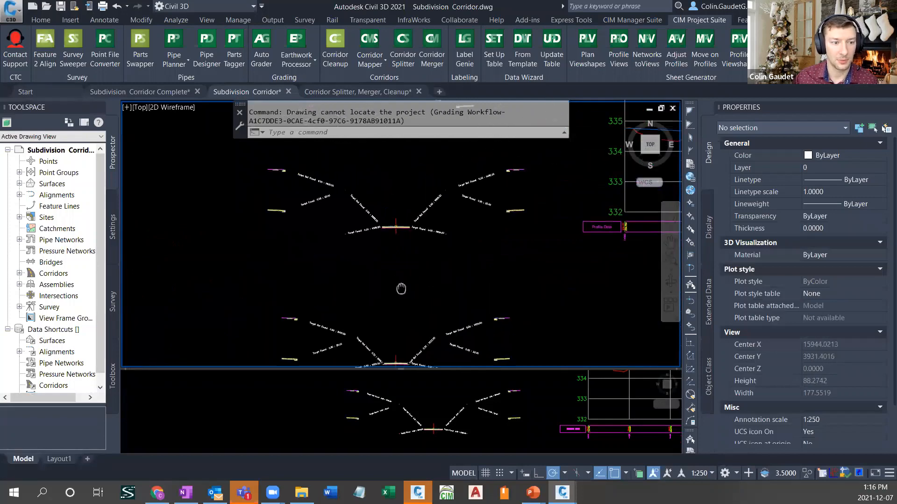
{"action": "scroll", "coordinate": [403, 273], "scroll_direction": "down", "scroll_amount": 2}
{"action": "middle_click_drag", "start_coordinate": [412, 236], "coordinate": [406, 322]}
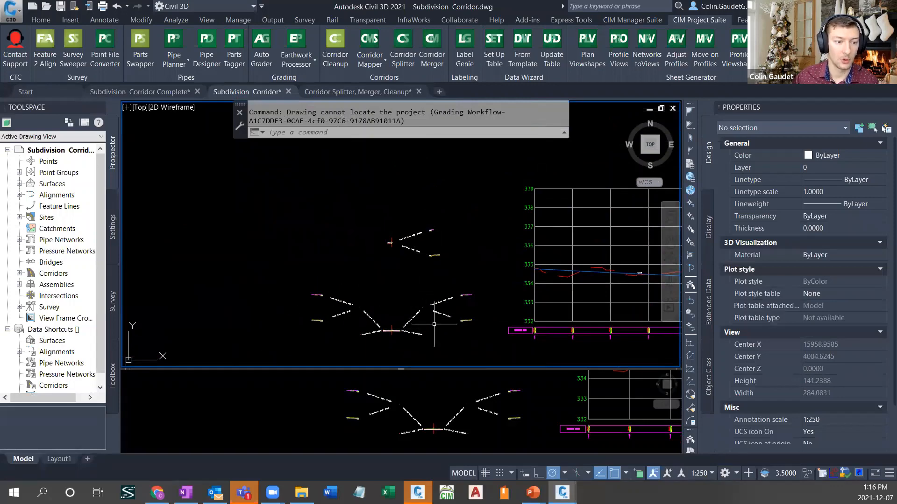
{"action": "middle_click_drag", "start_coordinate": [410, 344], "coordinate": [412, 196]}
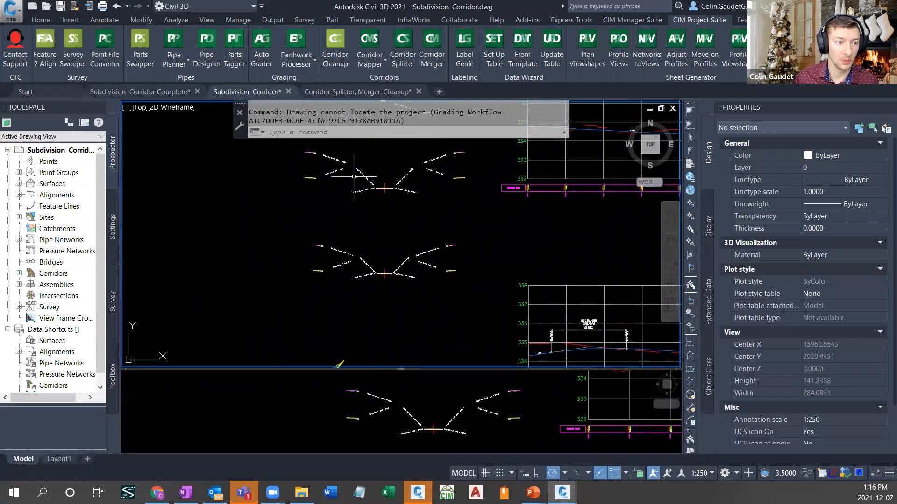
- Check the properties of the secondary road assembly and its right lane subassembly, and clear the selection
{"action": "left_click", "coordinate": [386, 274]}
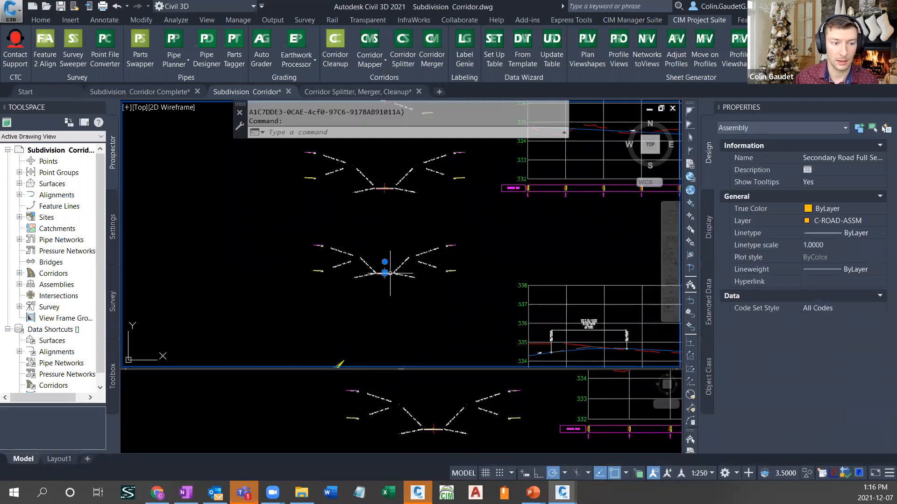
{"action": "key", "text": "Escape"}
{"action": "scroll", "coordinate": [388, 279], "scroll_direction": "up", "scroll_amount": 2}
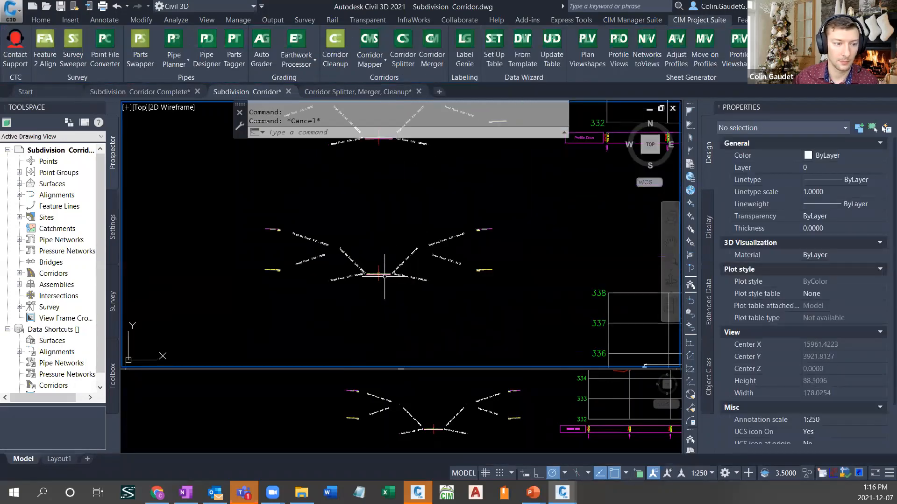
{"action": "left_click", "coordinate": [385, 275]}
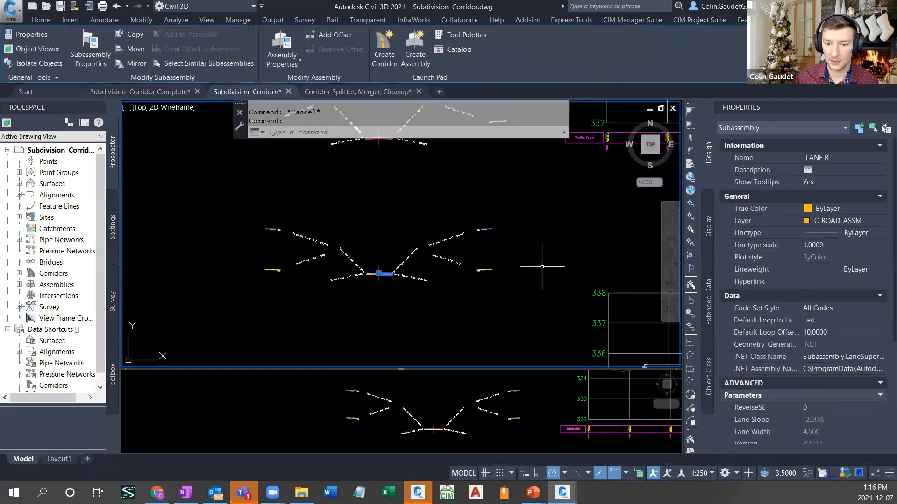
{"action": "key", "text": "Escape"}
- Check the right lane subassembly's properties in the full road assembly above the secondary one, and clear the selection
{"action": "middle_click_drag", "start_coordinate": [408, 183], "coordinate": [410, 307]}
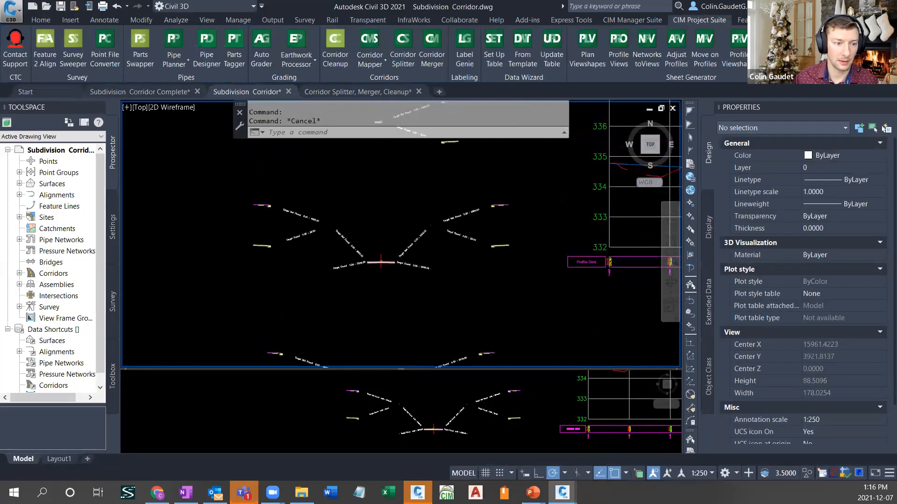
{"action": "left_click", "coordinate": [391, 261]}
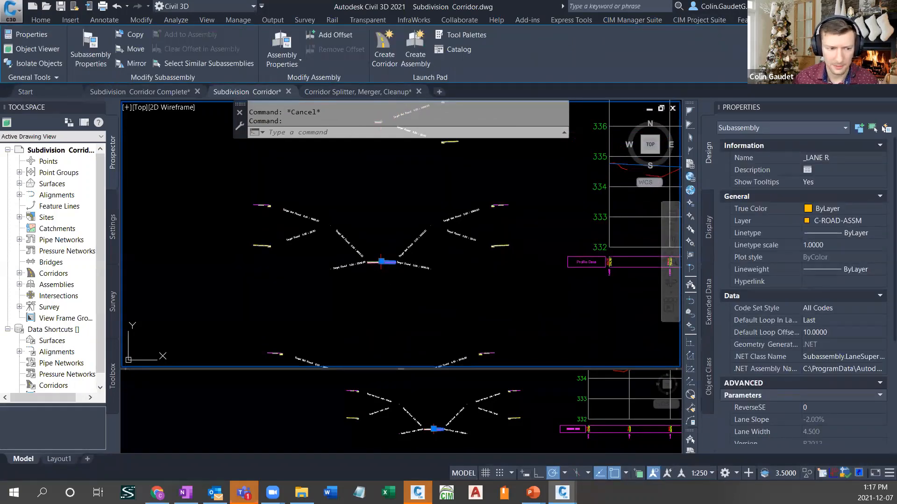
{"action": "scroll", "coordinate": [393, 271], "scroll_direction": "up", "scroll_amount": 2}
{"action": "key", "text": "Escape"}
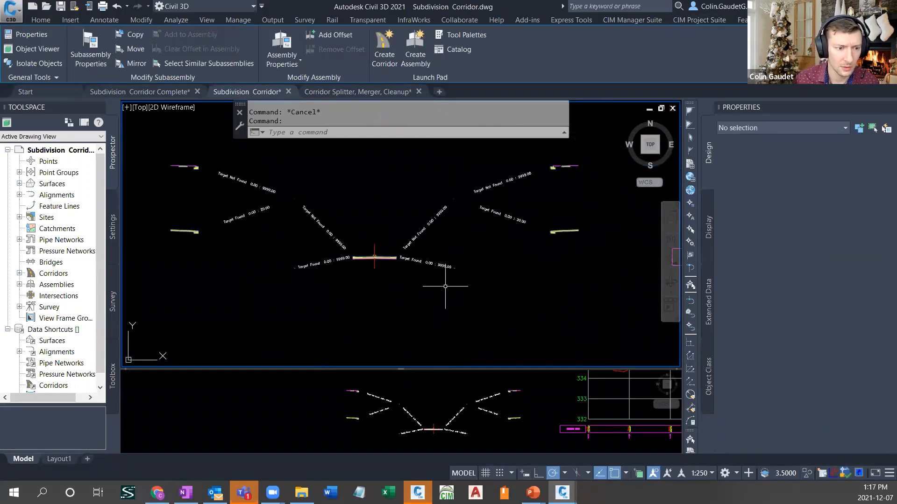
- Inspect the upper full road assembly's right intersection subassemblies, both the Target Found and Target Not Found conditions, and clear the selection
{"action": "middle_click_drag", "start_coordinate": [581, 188], "coordinate": [576, 222]}
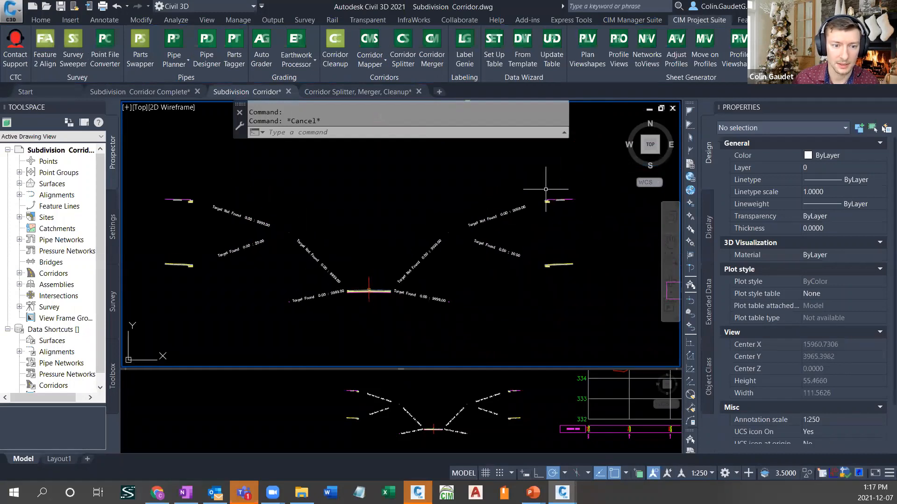
{"action": "scroll", "coordinate": [536, 304], "scroll_direction": "down", "scroll_amount": 4}
{"action": "middle_click_drag", "start_coordinate": [481, 299], "coordinate": [455, 283]}
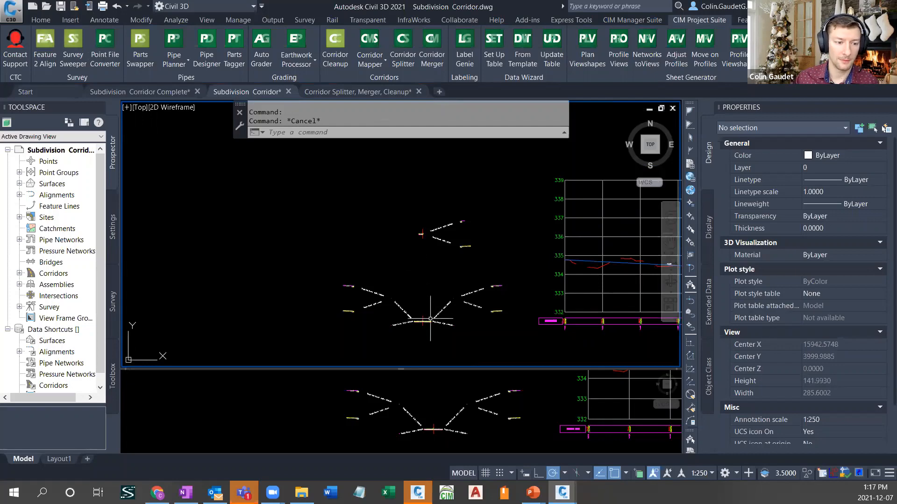
{"action": "scroll", "coordinate": [428, 319], "scroll_direction": "up", "scroll_amount": 4}
{"action": "scroll", "coordinate": [397, 319], "scroll_direction": "up", "scroll_amount": 4}
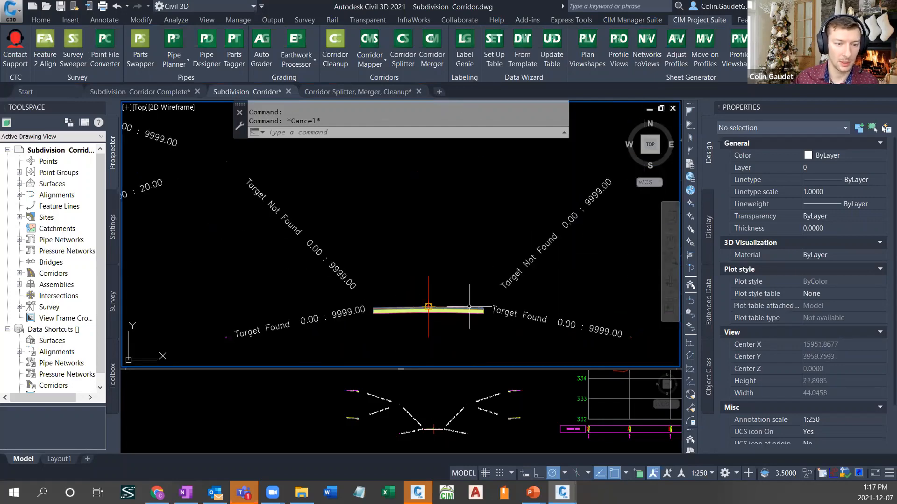
{"action": "middle_click_drag", "start_coordinate": [565, 301], "coordinate": [443, 278]}
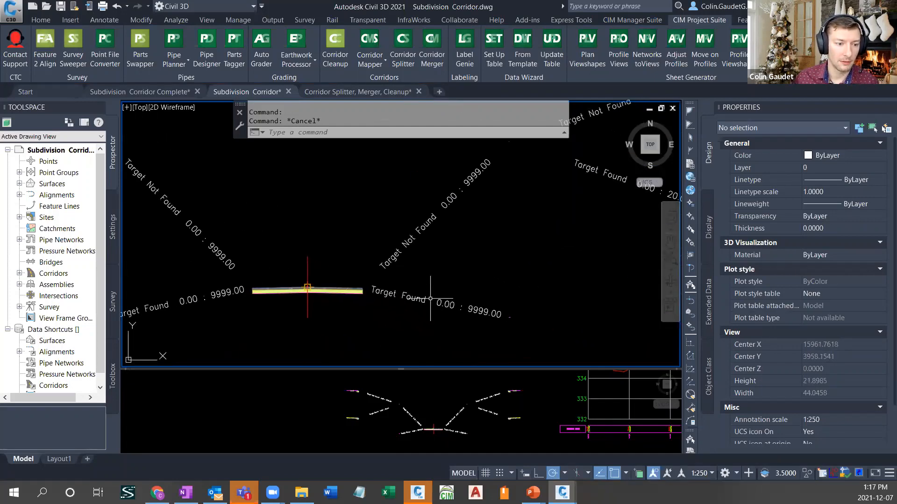
{"action": "left_click", "coordinate": [422, 225]}
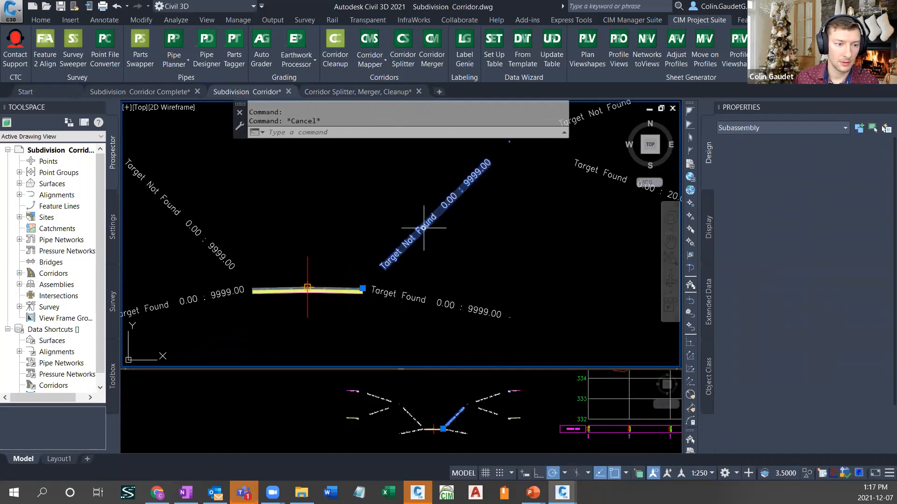
{"action": "left_click", "coordinate": [421, 291]}
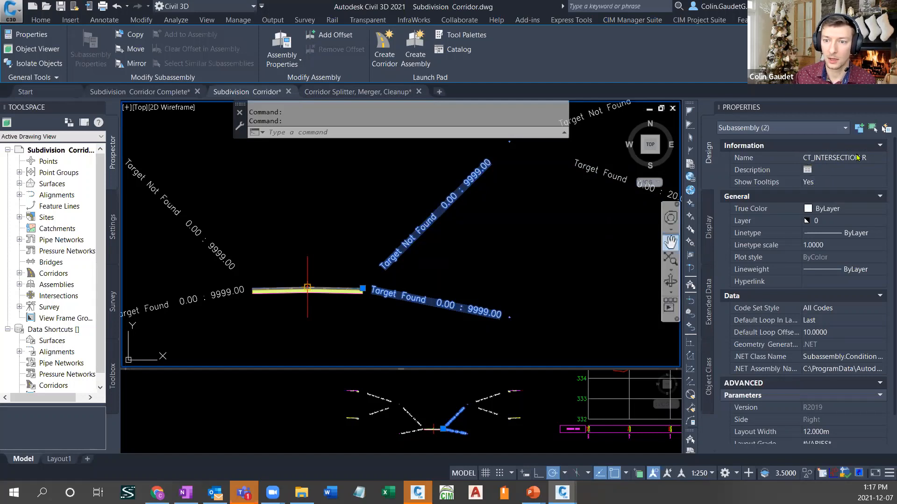
{"action": "left_click", "coordinate": [528, 248]}
{"action": "key", "text": "Escape"}
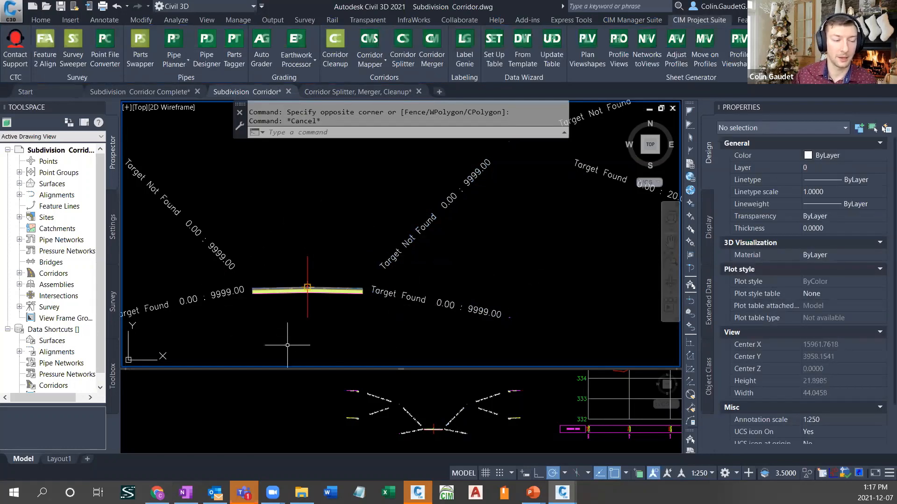
- Inspect the target polyline across the side street intersection near station 2+000, checking its layer and both ends, and clear the selection
{"action": "middle_click_drag", "start_coordinate": [461, 263], "coordinate": [401, 258]}
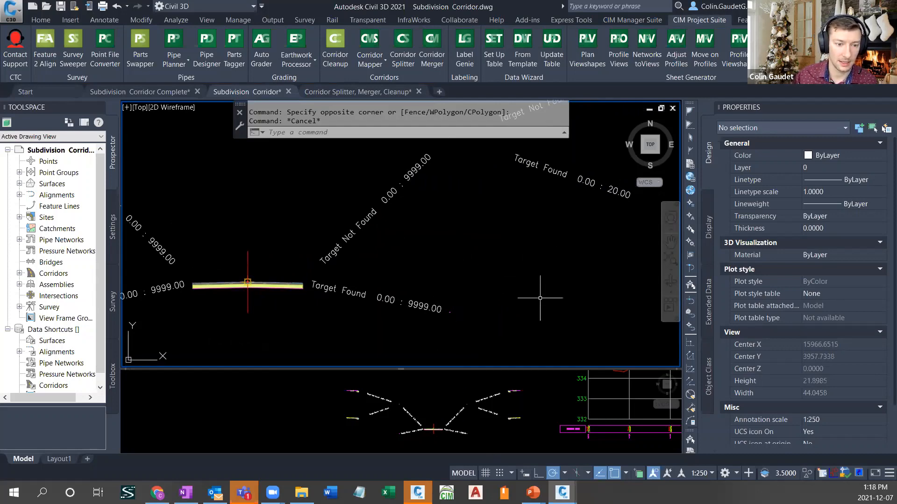
{"action": "scroll", "coordinate": [554, 274], "scroll_direction": "down", "scroll_amount": 5}
{"action": "middle_click_drag", "start_coordinate": [424, 330], "coordinate": [585, 220]}
{"action": "middle_click_drag", "start_coordinate": [308, 278], "coordinate": [330, 256]}
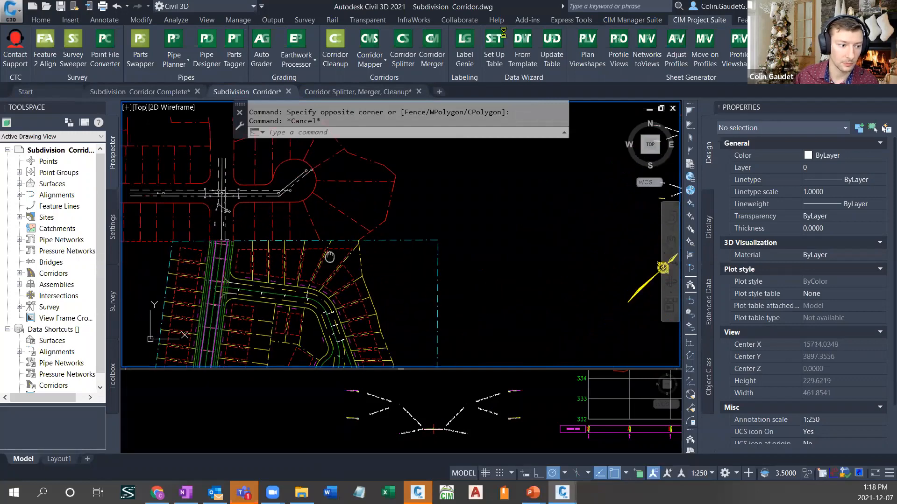
{"action": "scroll", "coordinate": [330, 257], "scroll_direction": "up", "scroll_amount": 8}
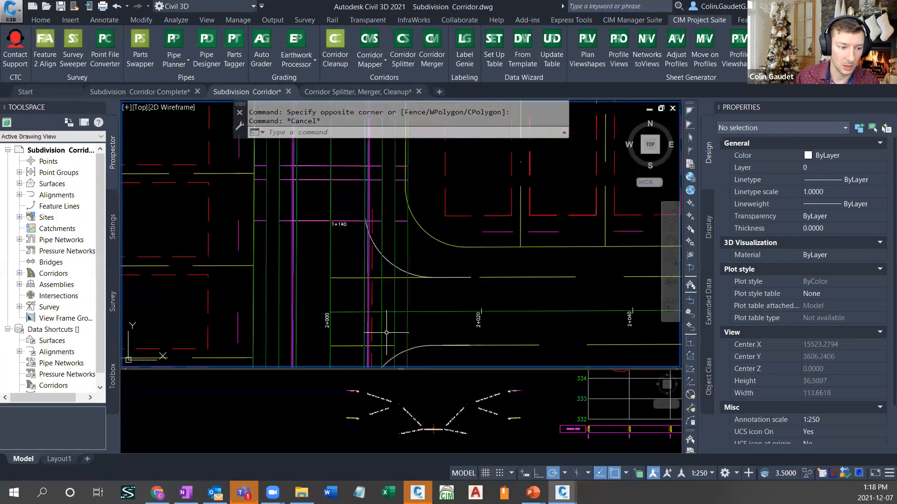
{"action": "left_click", "coordinate": [372, 325]}
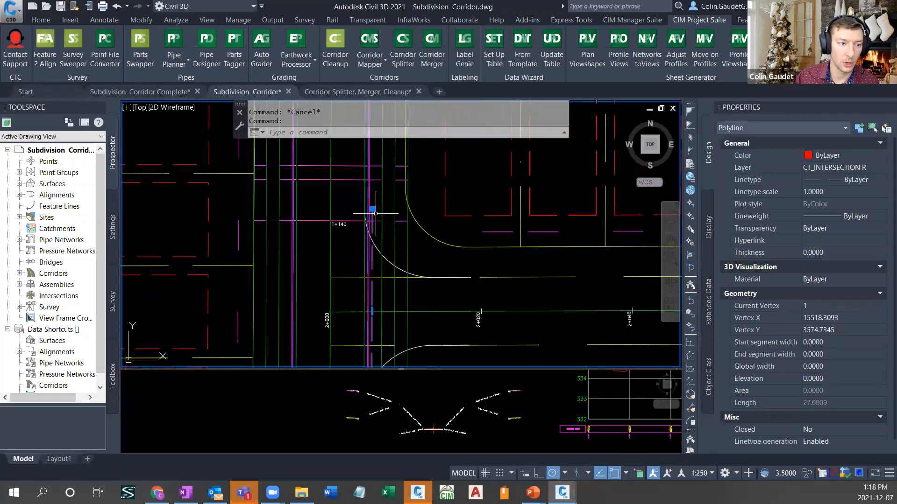
{"action": "middle_click_drag", "start_coordinate": [438, 326], "coordinate": [487, 418]}
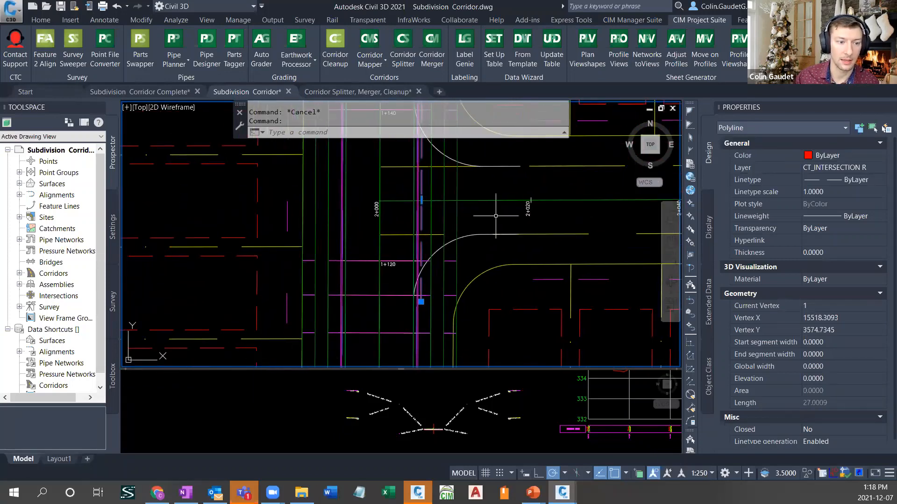
{"action": "middle_click_drag", "start_coordinate": [457, 176], "coordinate": [461, 237]}
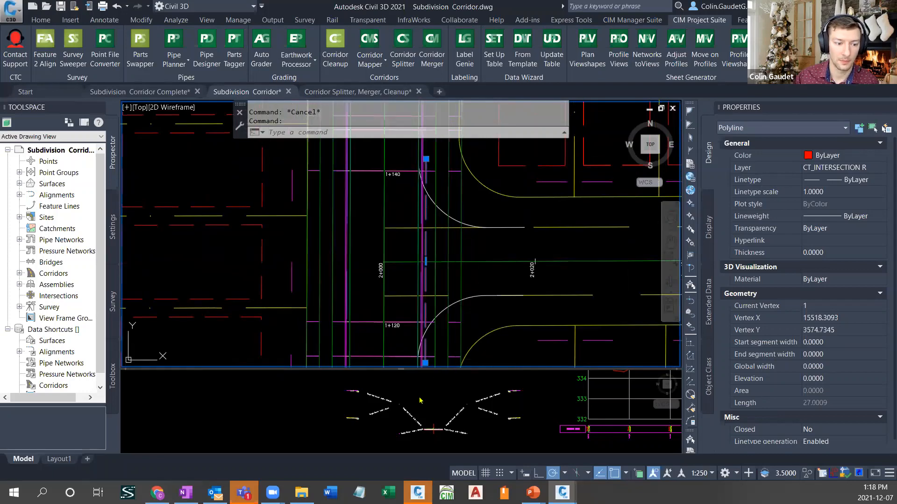
{"action": "key", "text": "Escape"}
- Check the properties of the paired right driveway conditional subassemblies, Target Not Found and Target Found, in the assembly viewport
{"action": "left_click", "coordinate": [438, 402]}
{"action": "scroll", "coordinate": [493, 400], "scroll_direction": "up", "scroll_amount": 2}
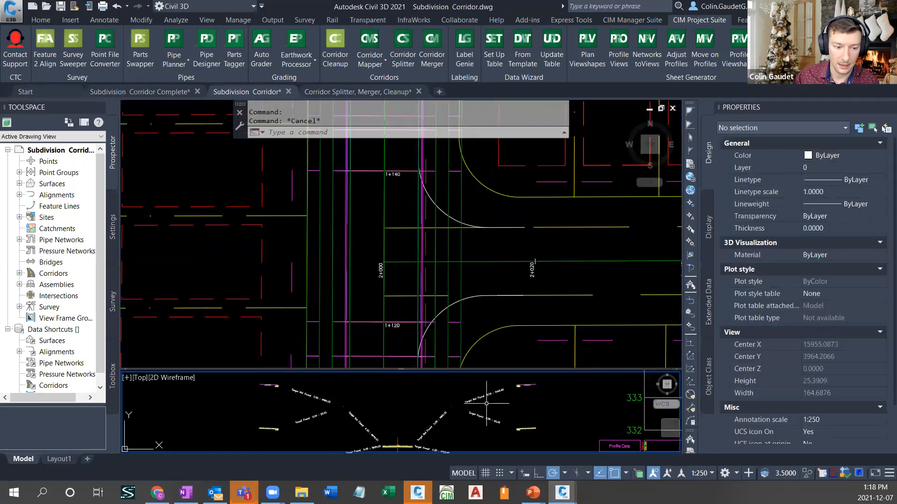
{"action": "scroll", "coordinate": [486, 404], "scroll_direction": "up", "scroll_amount": 4}
{"action": "left_click", "coordinate": [456, 395]}
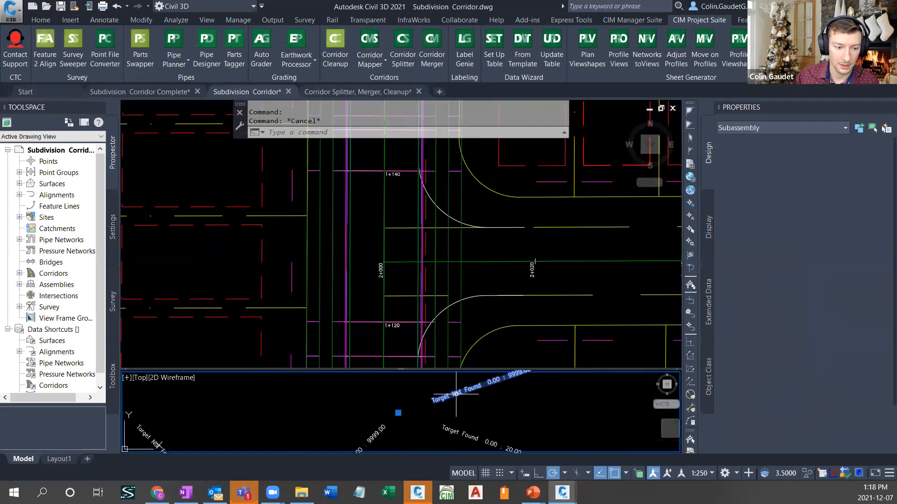
{"action": "left_click", "coordinate": [456, 437]}
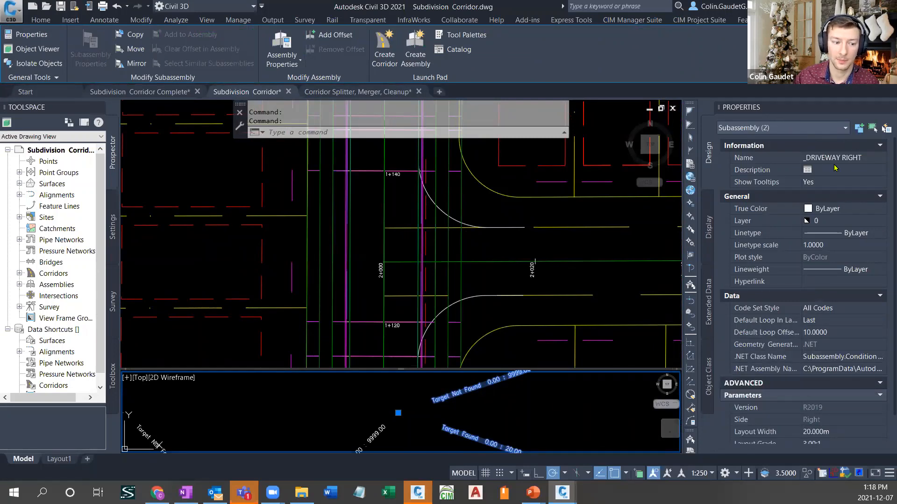
- Check the layer of the right driveway target polyline beside the main street north of the side street intersection, and clear the selection
{"action": "left_click", "coordinate": [469, 212]}
{"action": "key", "text": "Escape"}
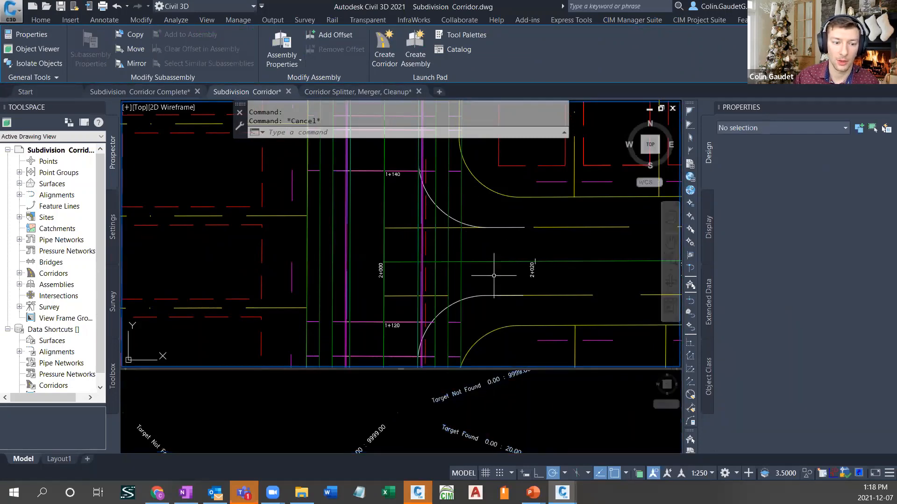
{"action": "scroll", "coordinate": [485, 297], "scroll_direction": "down", "scroll_amount": 2}
{"action": "scroll", "coordinate": [500, 262], "scroll_direction": "down", "scroll_amount": 3}
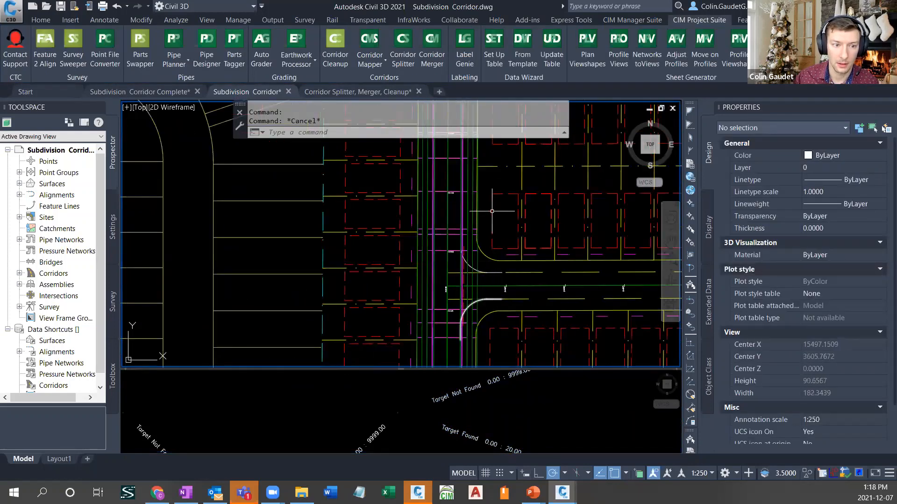
{"action": "middle_click_drag", "start_coordinate": [492, 211], "coordinate": [493, 364]}
{"action": "middle_click_drag", "start_coordinate": [510, 167], "coordinate": [507, 322]}
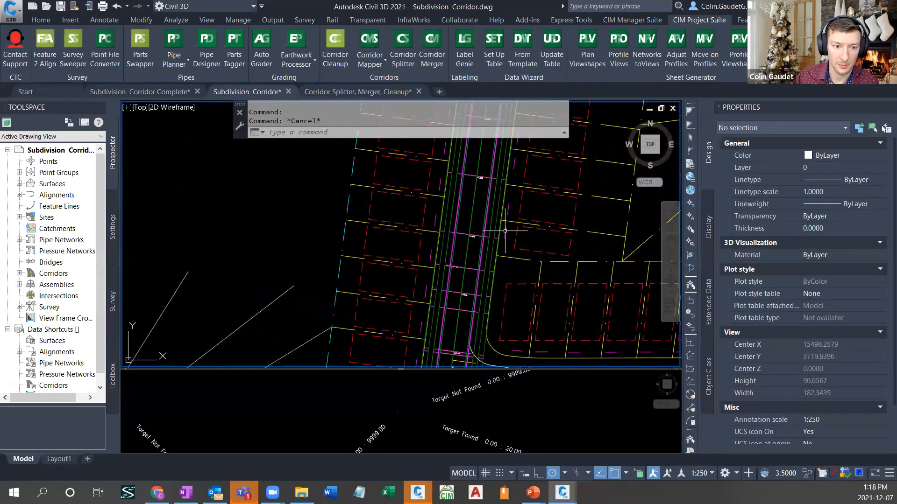
{"action": "left_click", "coordinate": [505, 231]}
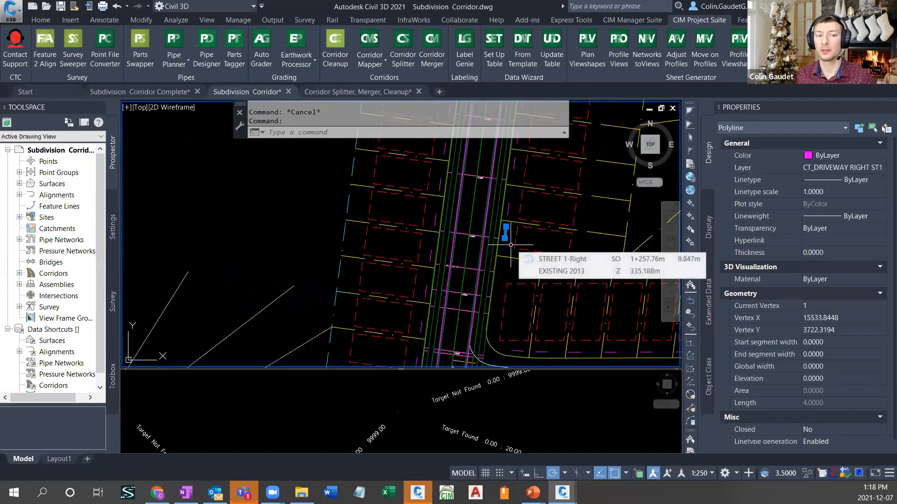
{"action": "left_click", "coordinate": [521, 407]}
{"action": "key", "text": "Escape"}
- Examine the right driveway Target Found and Target Not Found branches in the full road assembly and the curb and sidewalk sections they lead to
{"action": "scroll", "coordinate": [516, 395], "scroll_direction": "down", "scroll_amount": 4}
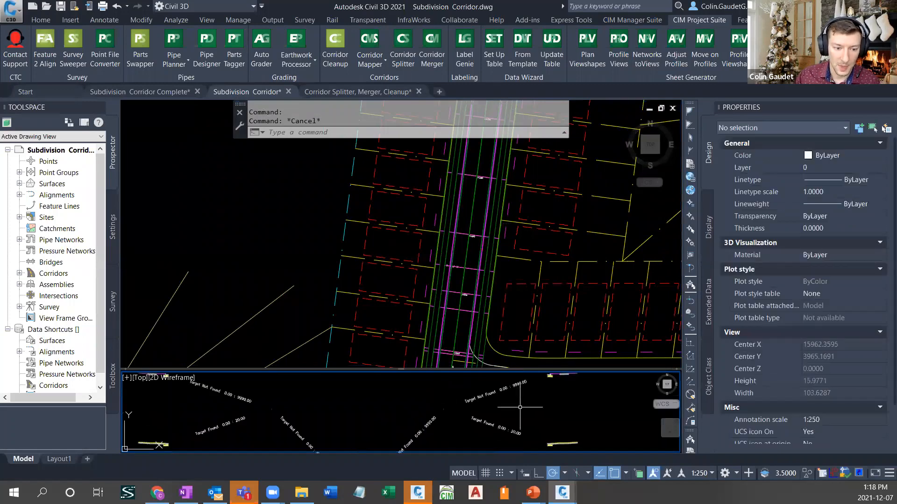
{"action": "scroll", "coordinate": [512, 387], "scroll_direction": "down", "scroll_amount": 4}
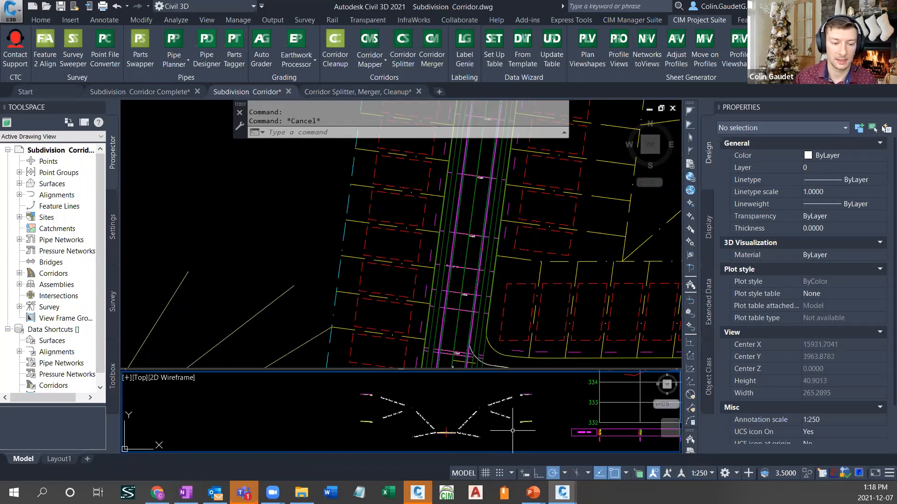
{"action": "scroll", "coordinate": [512, 433], "scroll_direction": "up", "scroll_amount": 4}
{"action": "scroll", "coordinate": [571, 416], "scroll_direction": "up", "scroll_amount": 4}
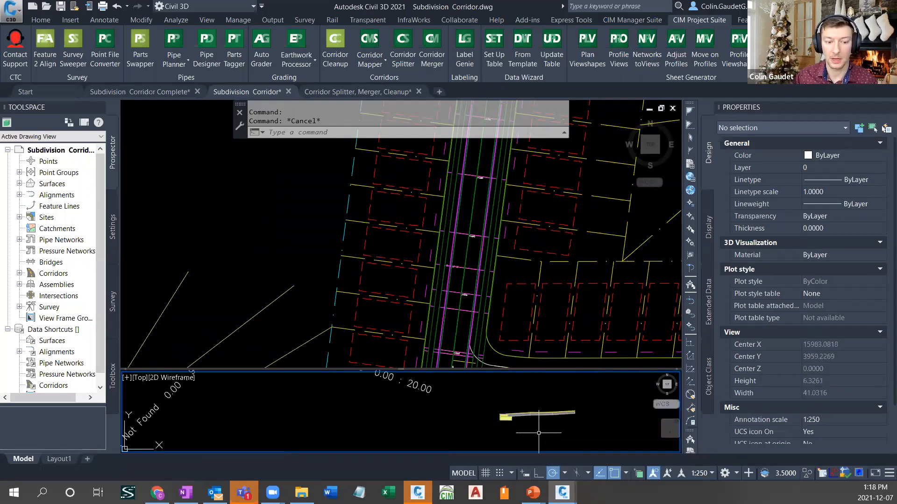
{"action": "scroll", "coordinate": [552, 428], "scroll_direction": "up", "scroll_amount": 2}
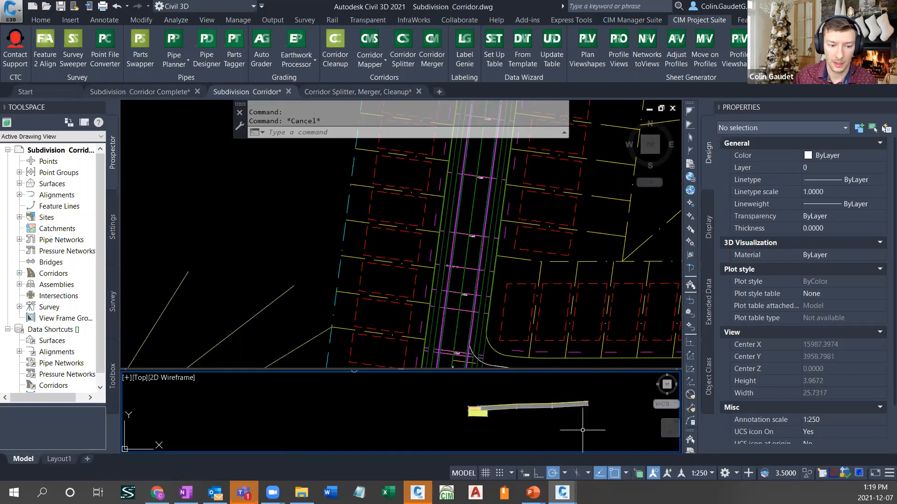
{"action": "scroll", "coordinate": [583, 430], "scroll_direction": "down", "scroll_amount": 3}
{"action": "middle_click_drag", "start_coordinate": [529, 405], "coordinate": [466, 425]}
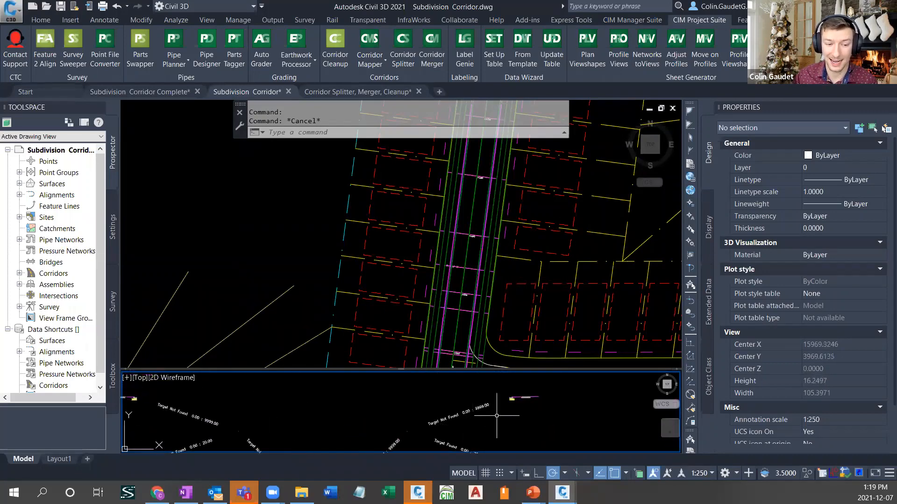
{"action": "scroll", "coordinate": [514, 406], "scroll_direction": "up", "scroll_amount": 4}
{"action": "middle_click_drag", "start_coordinate": [521, 404], "coordinate": [499, 435]}
{"action": "scroll", "coordinate": [477, 419], "scroll_direction": "up", "scroll_amount": 2}
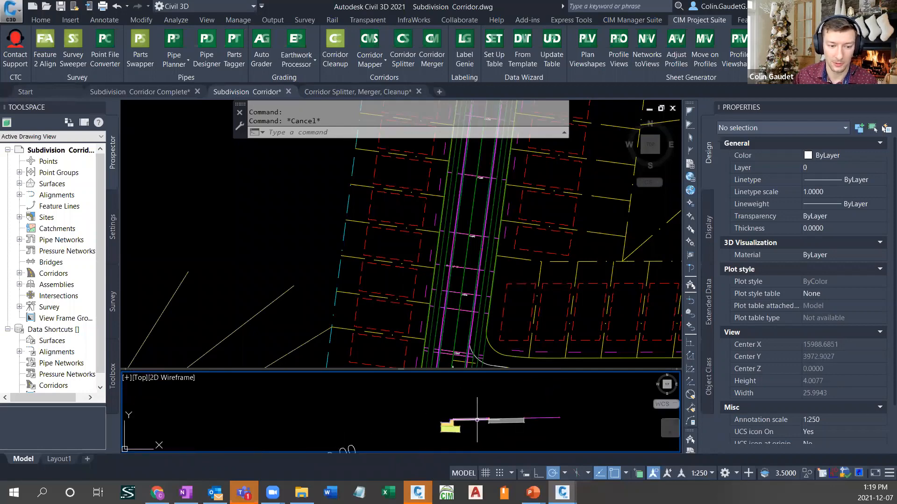
{"action": "scroll", "coordinate": [516, 420], "scroll_direction": "down", "scroll_amount": 8}
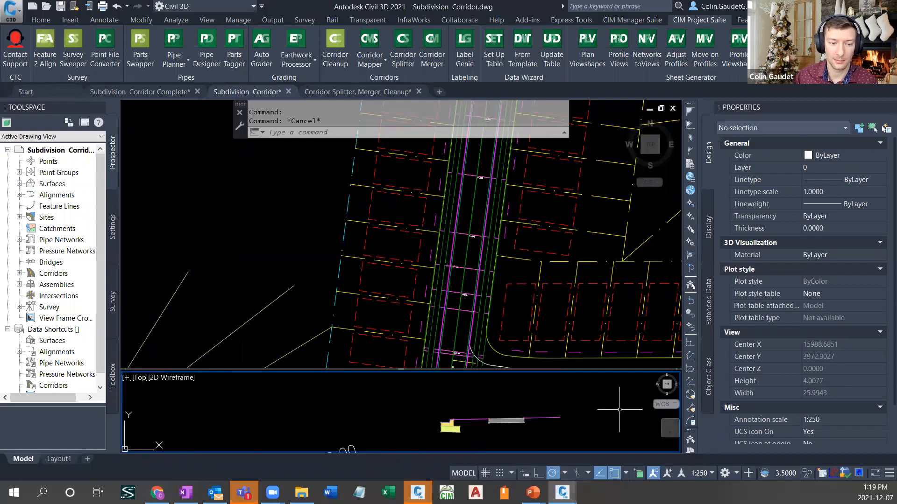
{"action": "middle_click_drag", "start_coordinate": [481, 415], "coordinate": [557, 394]}
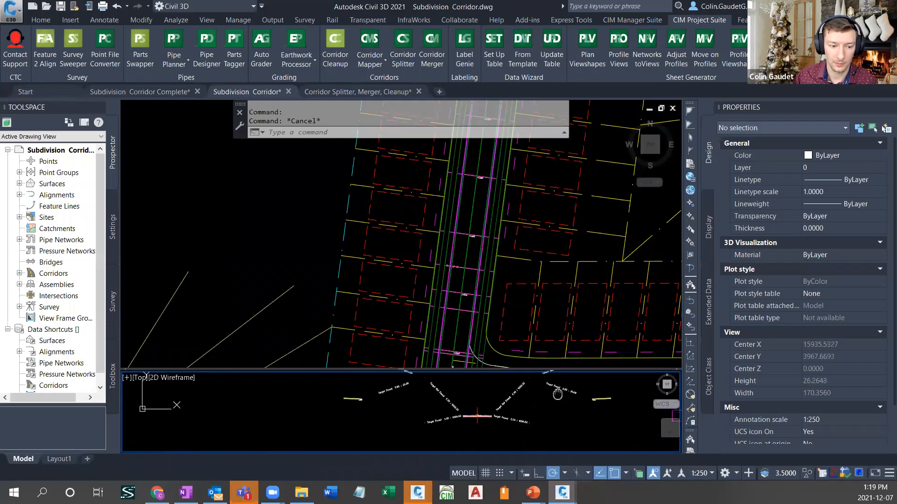
- Run Corridor Mapper's Set Up Targets on the Subdivision corridor in the plan viewport
{"action": "left_click", "coordinate": [510, 320]}
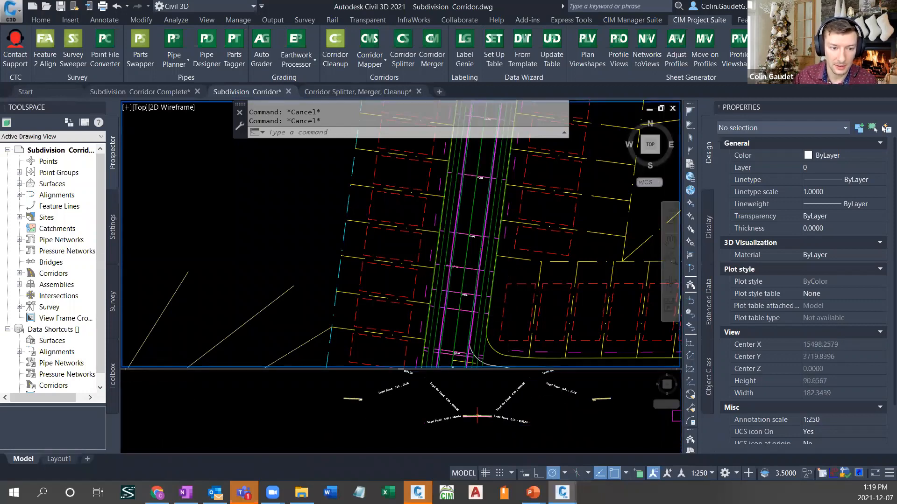
{"action": "scroll", "coordinate": [508, 275], "scroll_direction": "down", "scroll_amount": 6}
{"action": "mouse_move", "coordinate": [504, 274]}
{"action": "middle_mouse_down"}
{"action": "mouse_move", "coordinate": [503, 255]}
{"action": "mouse_move", "coordinate": [505, 288]}
{"action": "middle_mouse_up"}
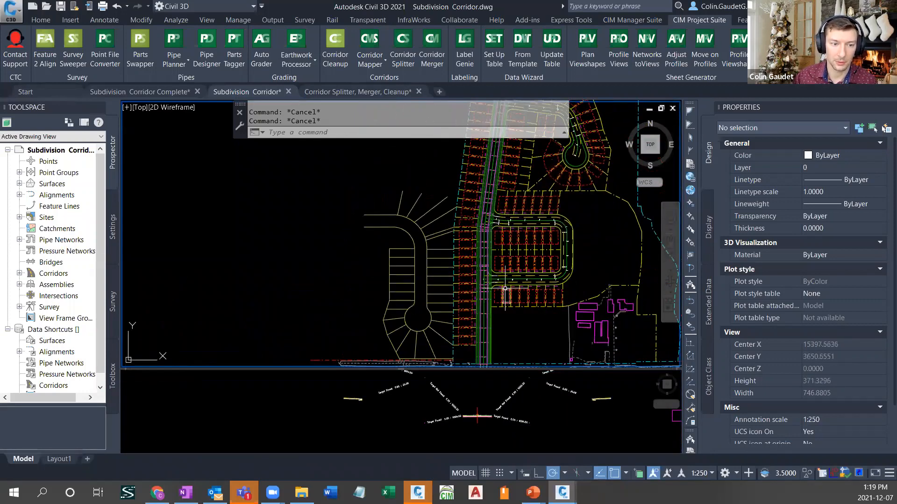
{"action": "middle_click_drag", "start_coordinate": [506, 324], "coordinate": [507, 302]}
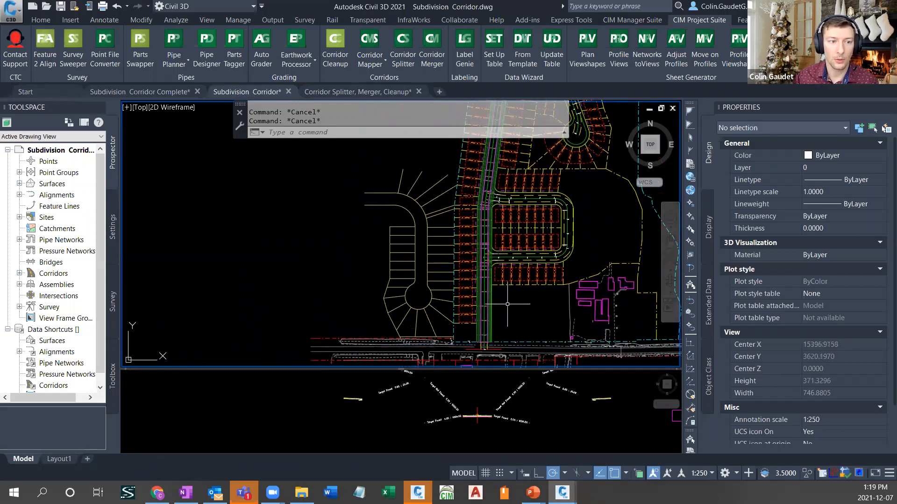
{"action": "mouse_move", "coordinate": [528, 305]}
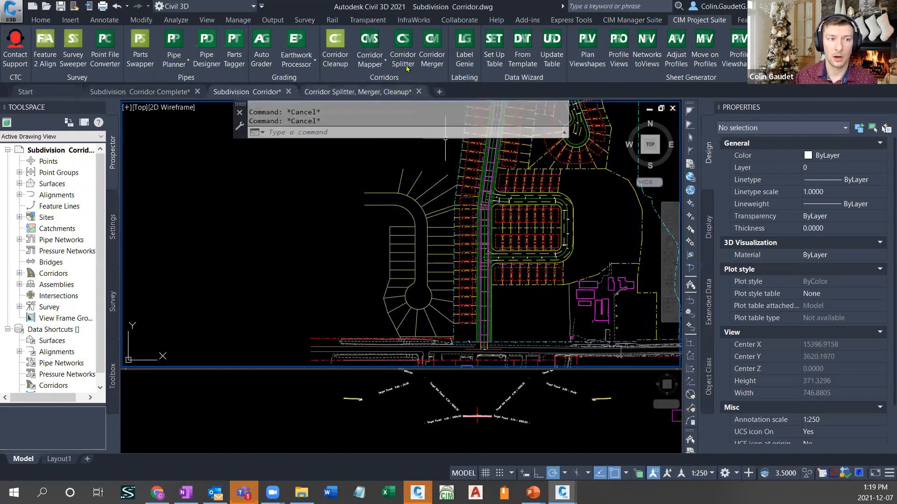
{"action": "left_click", "coordinate": [379, 66]}
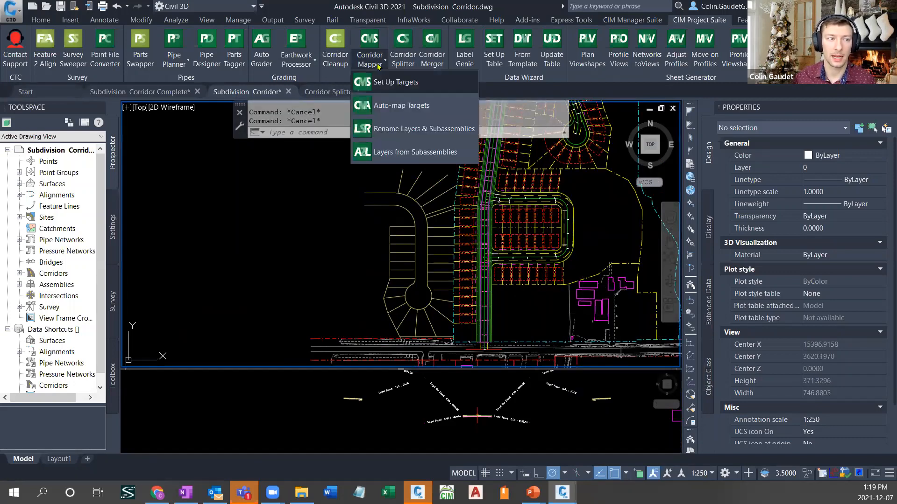
{"action": "left_click", "coordinate": [411, 82]}
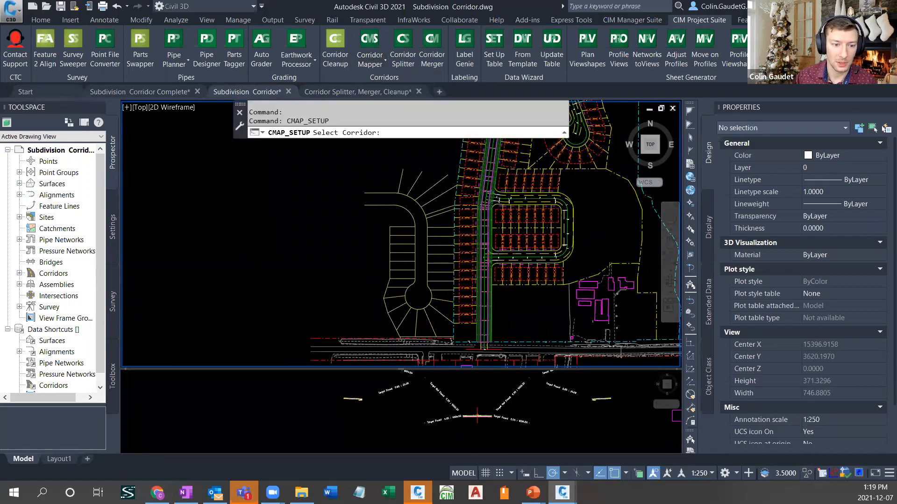
{"action": "scroll", "coordinate": [485, 280], "scroll_direction": "up", "scroll_amount": 4}
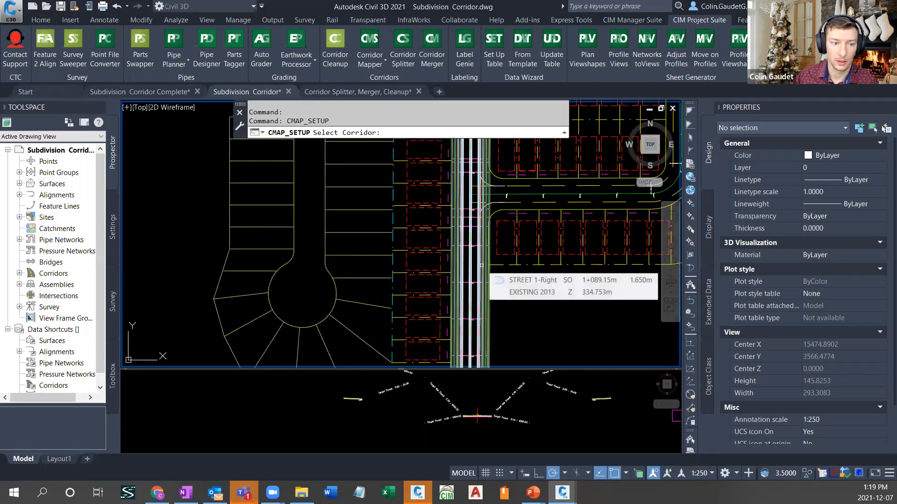
{"action": "scroll", "coordinate": [449, 265], "scroll_direction": "down", "scroll_amount": 4}
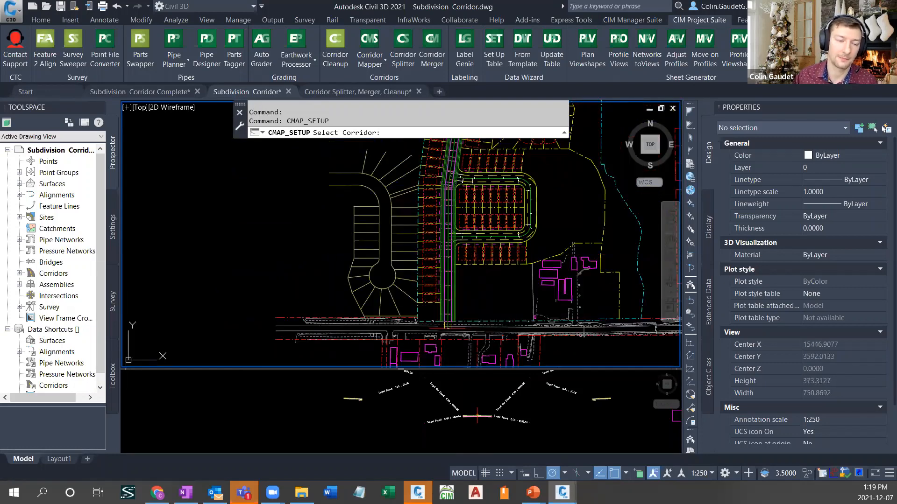
{"action": "left_click", "coordinate": [462, 275]}
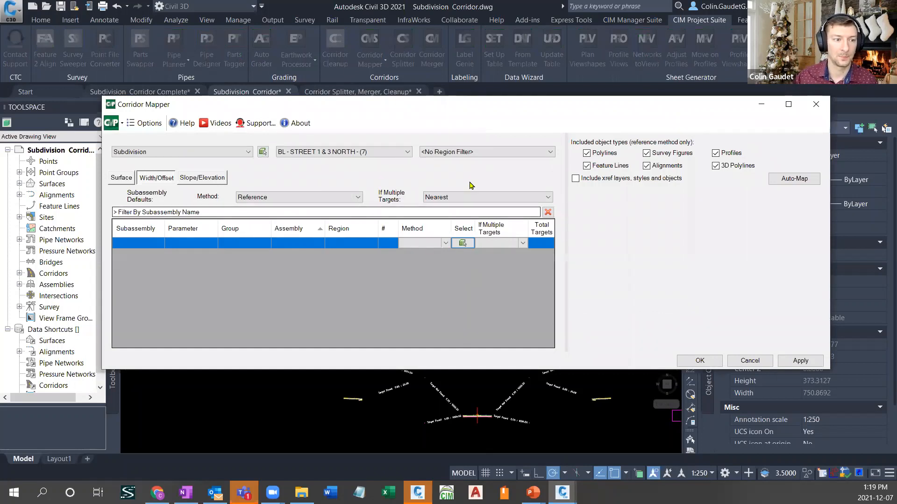
- Set the baseline filter to <No Baseline Filter> and check the corridor choices, keeping Subdivision
{"action": "left_click", "coordinate": [390, 152]}
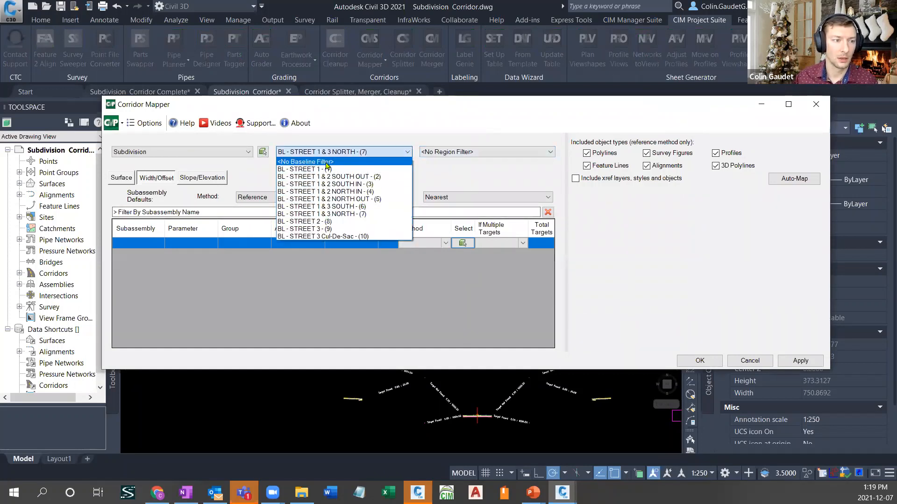
{"action": "left_click", "coordinate": [350, 162]}
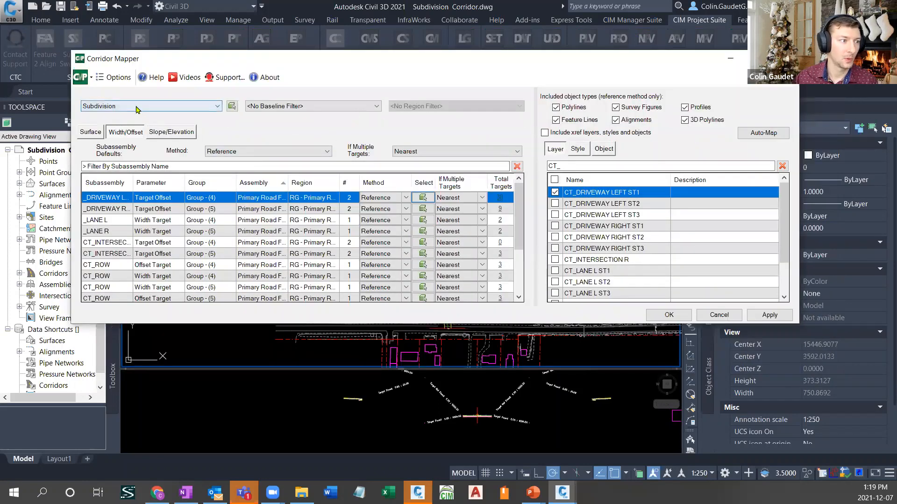
{"action": "left_click", "coordinate": [137, 108]}
{"action": "left_click", "coordinate": [137, 108]}
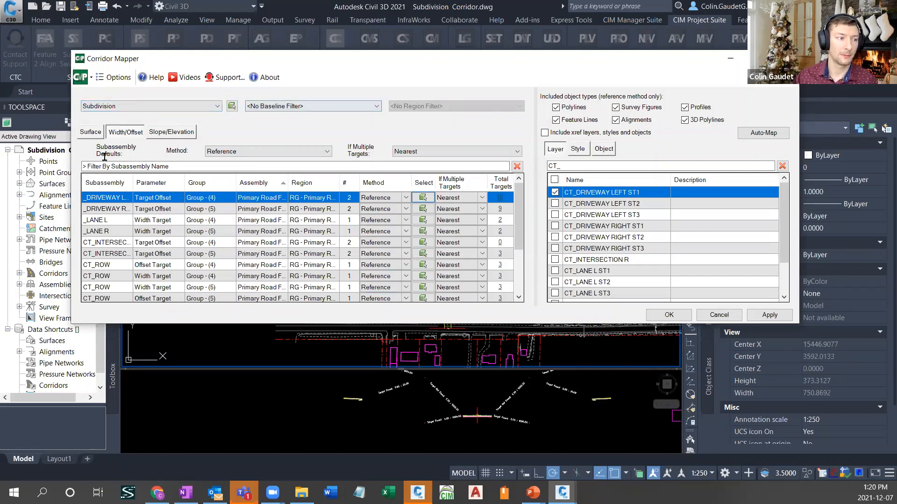
- Review the Surface, Width/Offset and Slope/Elevation target lists, and return to the Width/Offset targets
{"action": "left_click", "coordinate": [90, 132]}
{"action": "left_click", "coordinate": [125, 133]}
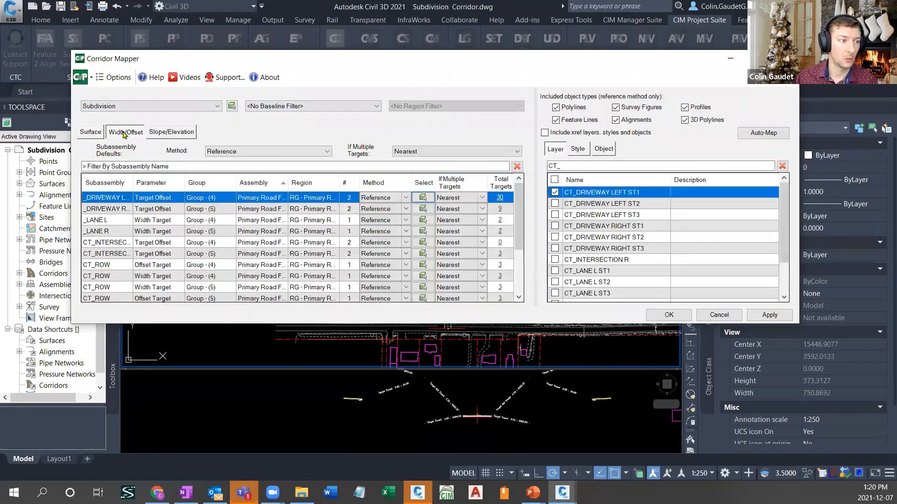
{"action": "left_click", "coordinate": [169, 133]}
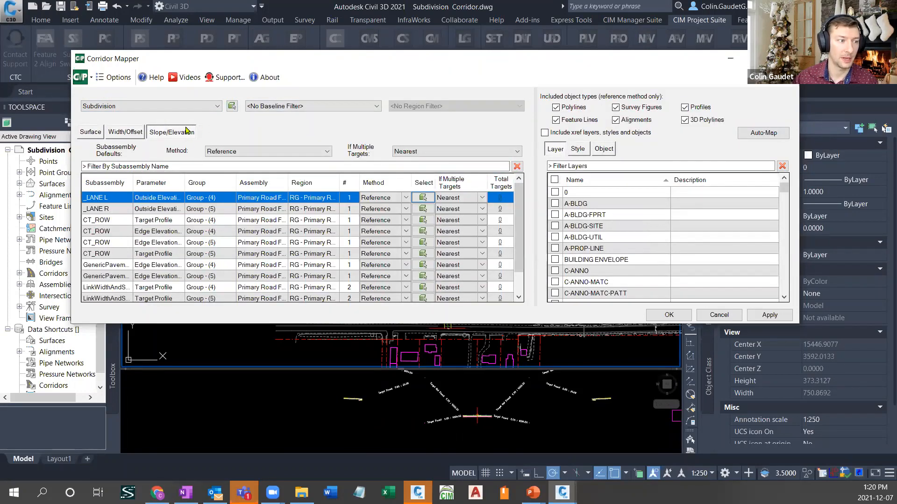
{"action": "left_click", "coordinate": [136, 131]}
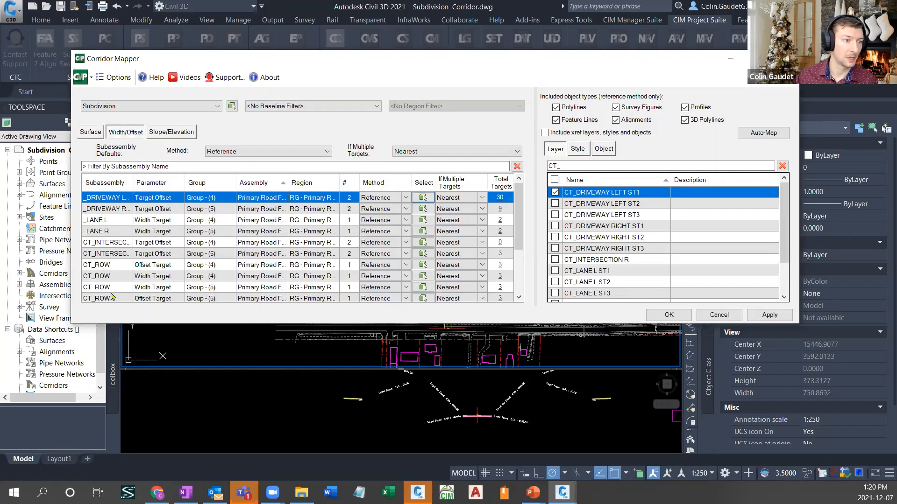
- Try the BL - STREET 1 - (1) baseline filter, review its region filter options, and restore <No Baseline Filter>
{"action": "left_click", "coordinate": [347, 109]}
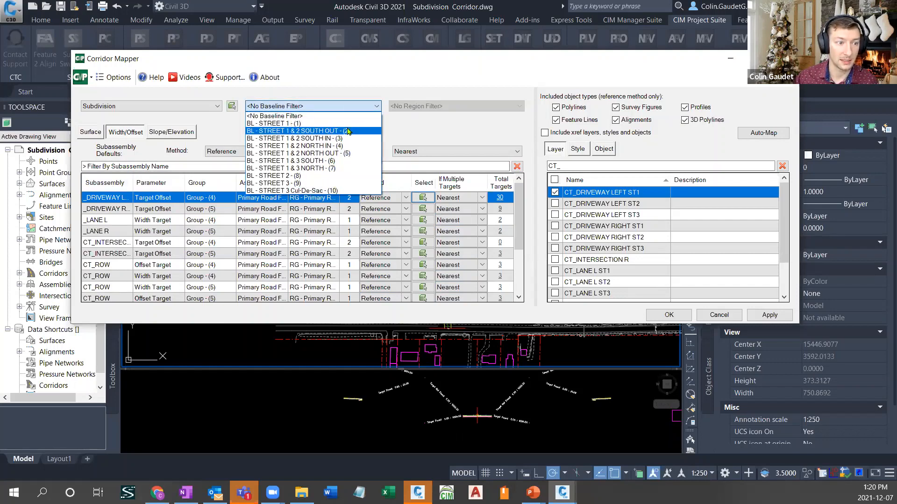
{"action": "left_click", "coordinate": [308, 124]}
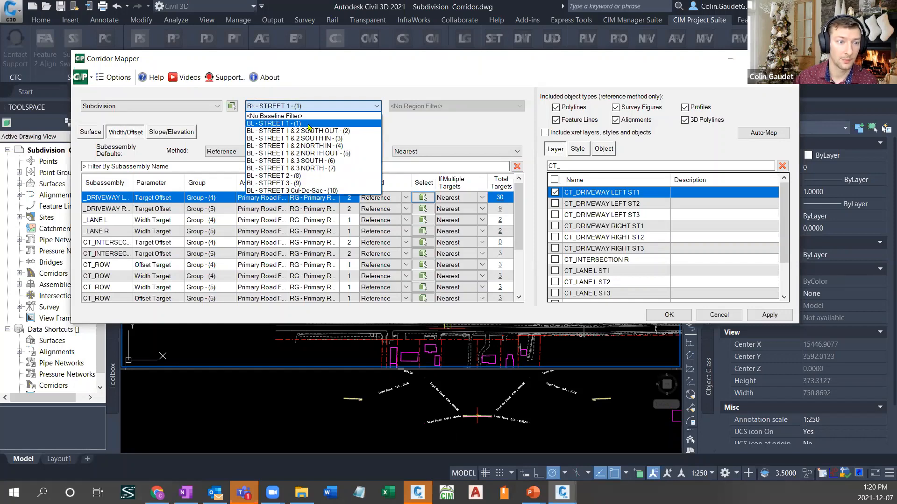
{"action": "left_click", "coordinate": [454, 110]}
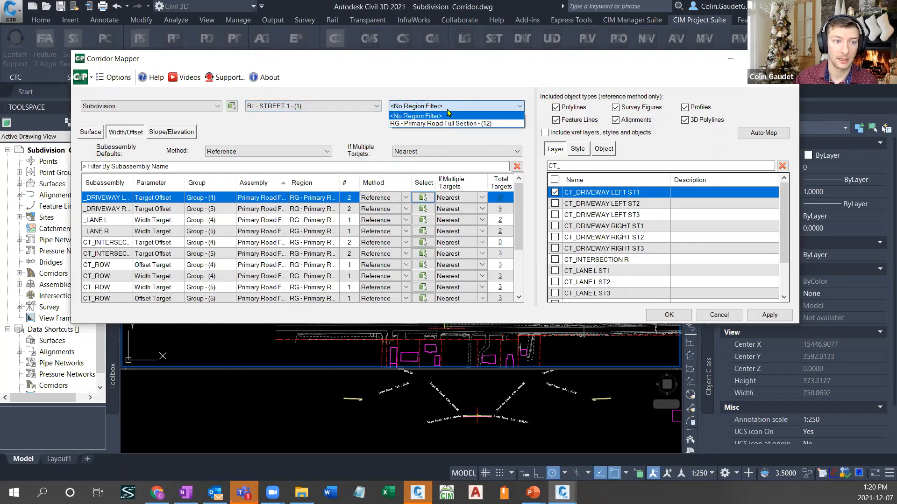
{"action": "left_click", "coordinate": [449, 107]}
{"action": "left_click", "coordinate": [357, 109]}
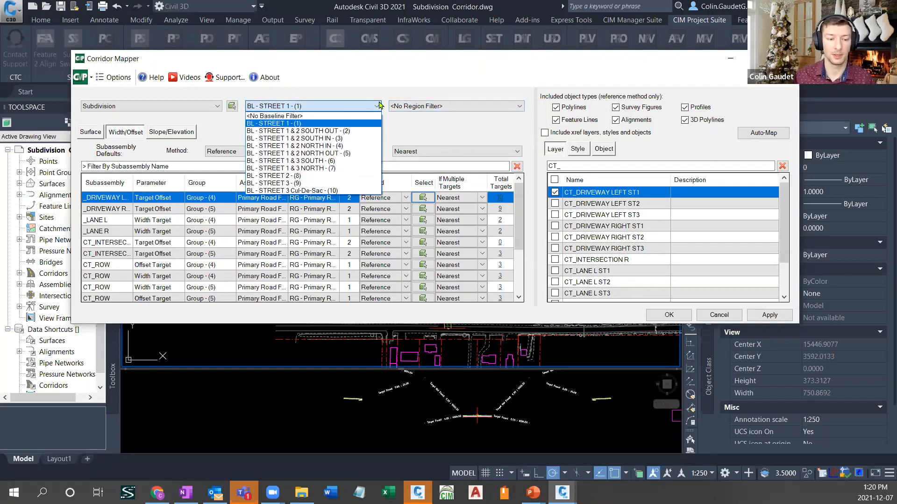
{"action": "left_click", "coordinate": [313, 116]}
{"action": "left_click", "coordinate": [341, 117]}
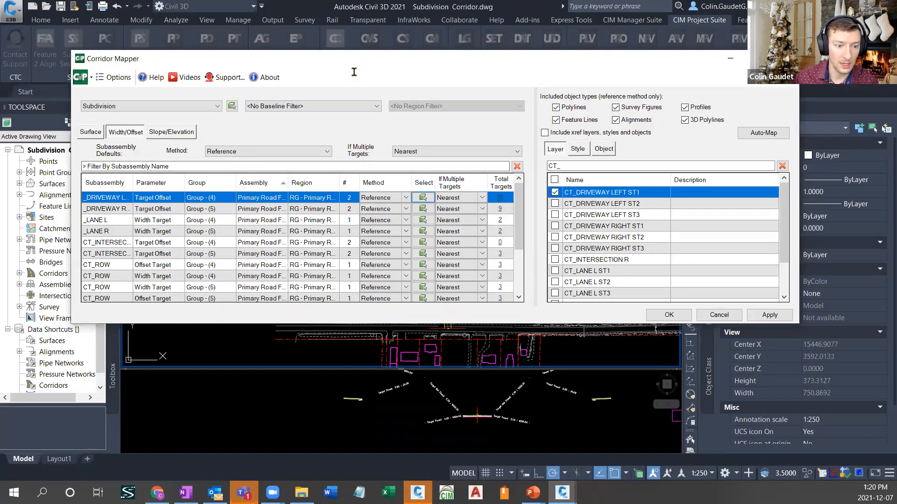
- Inspect the layer mapped to the right driveway subassembly's Target Offset and the CT_ filter on the layer list
{"action": "left_click_drag", "start_coordinate": [354, 72], "coordinate": [331, 22]}
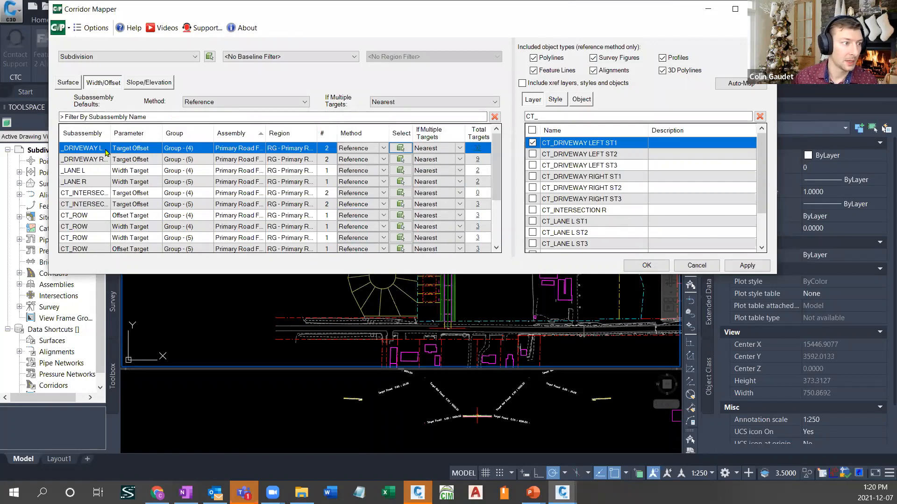
{"action": "left_click", "coordinate": [89, 160]}
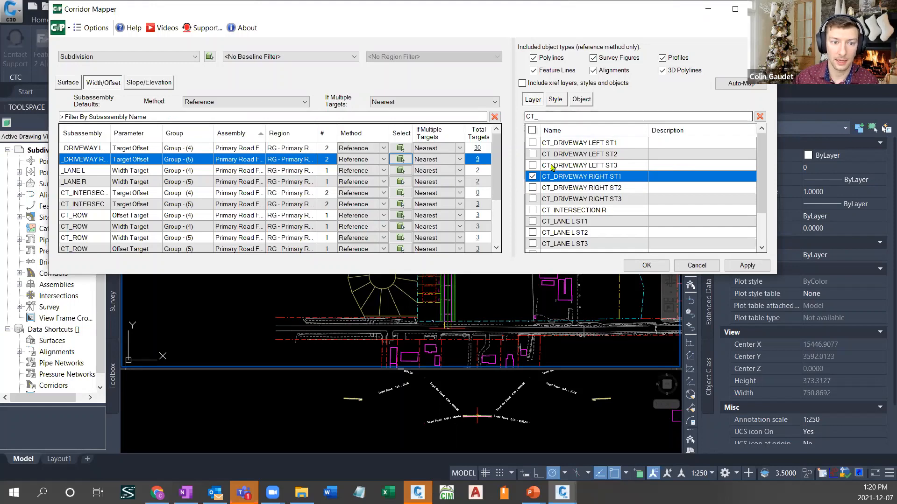
{"action": "double_click", "coordinate": [553, 119]}
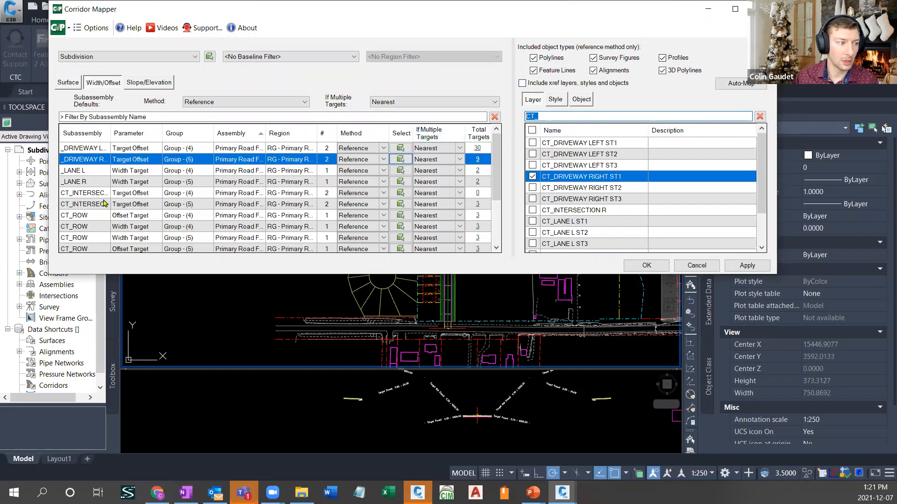
- Map the configured width and offset targets to the Subdivision corridor and exit Corridor Mapper
{"action": "left_click", "coordinate": [646, 267]}
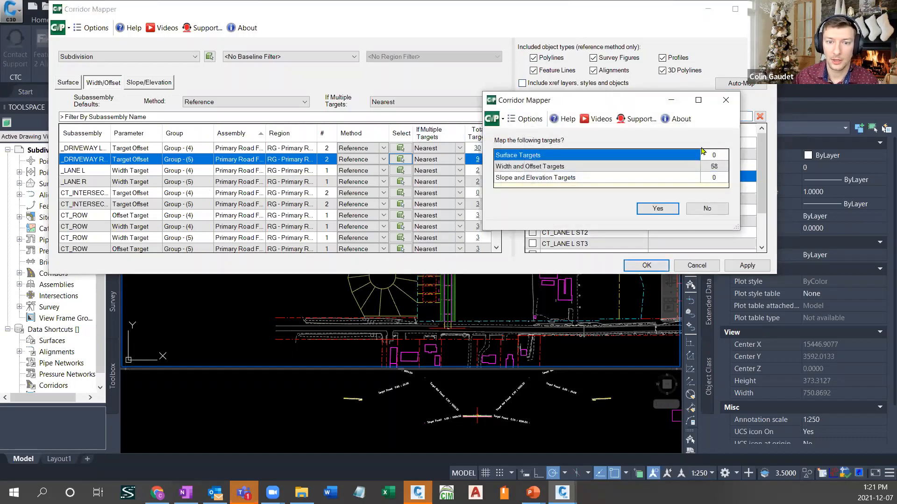
{"action": "left_click_drag", "start_coordinate": [582, 101], "coordinate": [651, 99]}
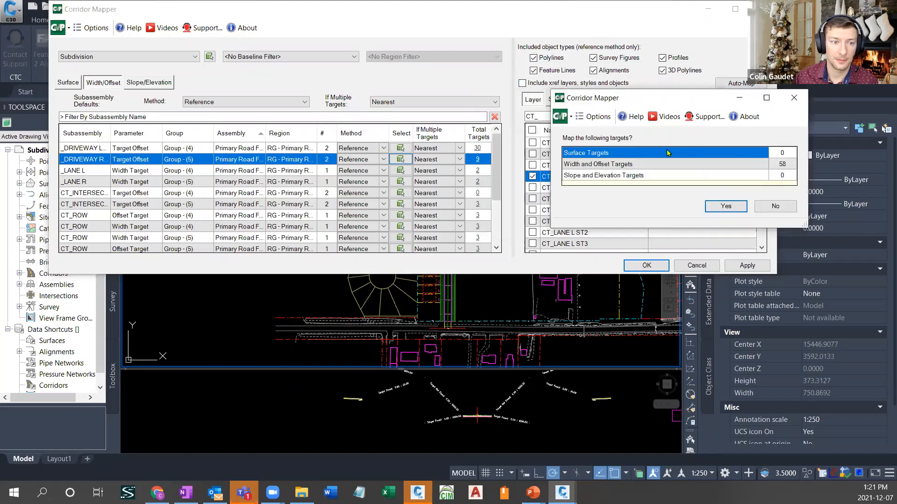
{"action": "left_click", "coordinate": [725, 207]}
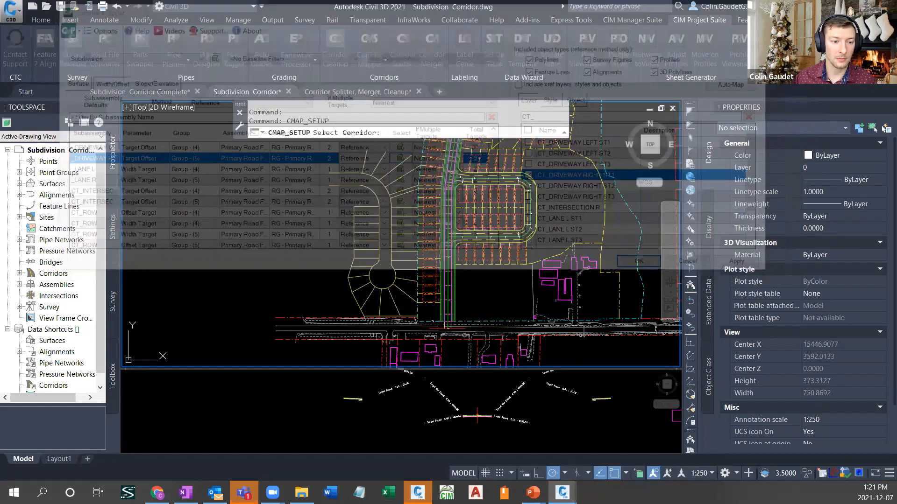
{"action": "key", "text": "Escape"}
{"action": "key", "text": "Escape"}
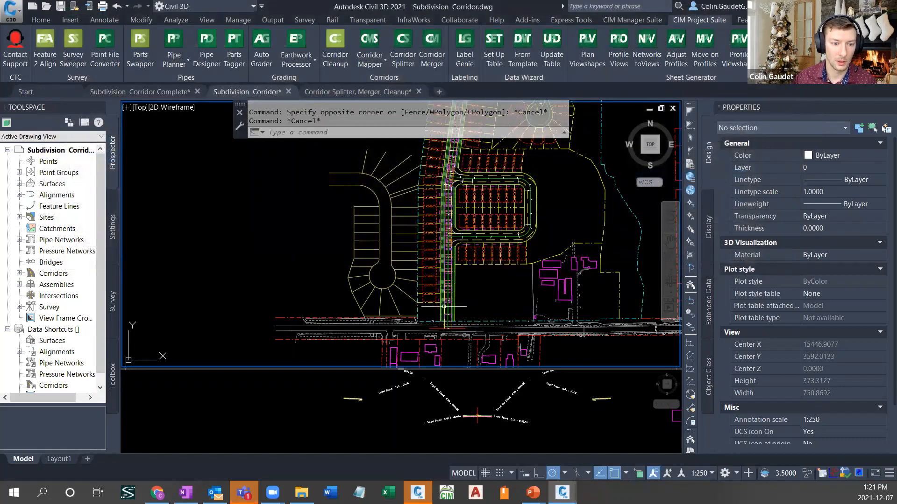
- Examine the mapped driveways and lanes along Street 1 and at its side-street intersections
{"action": "scroll", "coordinate": [444, 307], "scroll_direction": "up", "scroll_amount": 6}
{"action": "mouse_move", "coordinate": [440, 308]}
{"action": "middle_mouse_down"}
{"action": "mouse_move", "coordinate": [505, 244]}
{"action": "mouse_move", "coordinate": [511, 259]}
{"action": "middle_mouse_up"}
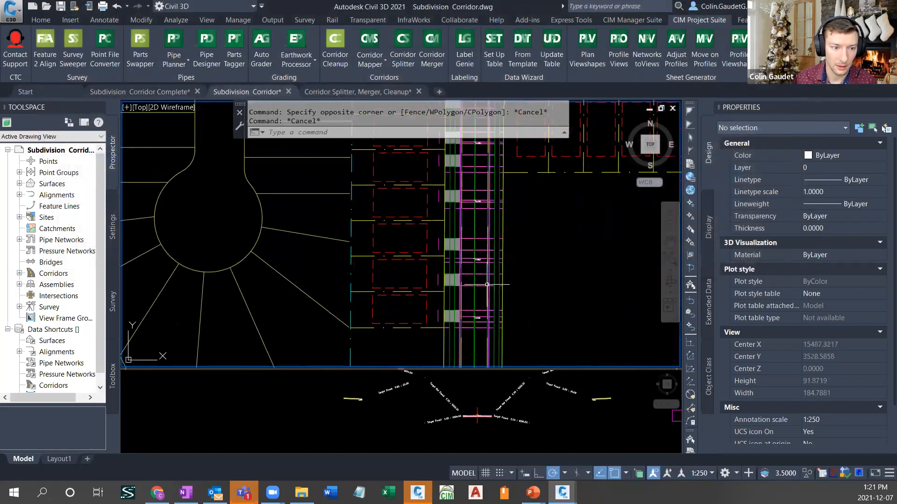
{"action": "scroll", "coordinate": [485, 283], "scroll_direction": "up", "scroll_amount": 2}
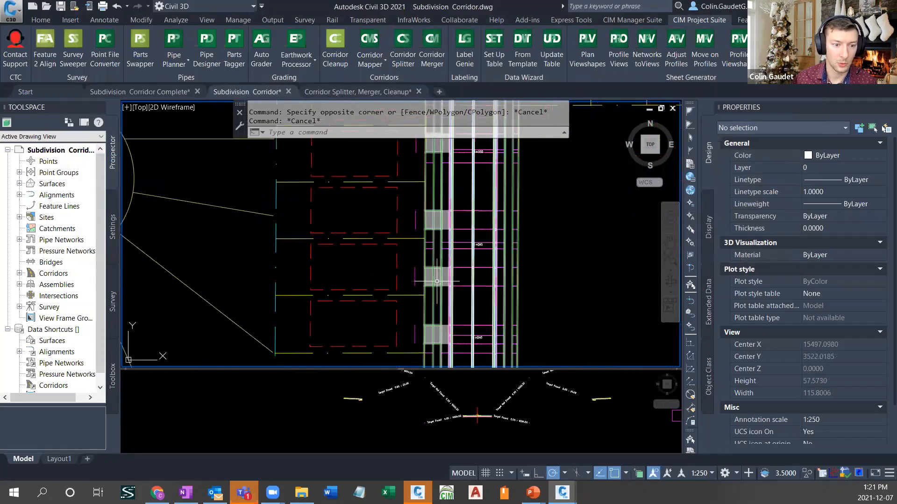
{"action": "middle_click_drag", "start_coordinate": [501, 162], "coordinate": [491, 307]}
{"action": "middle_click_drag", "start_coordinate": [503, 181], "coordinate": [499, 364]}
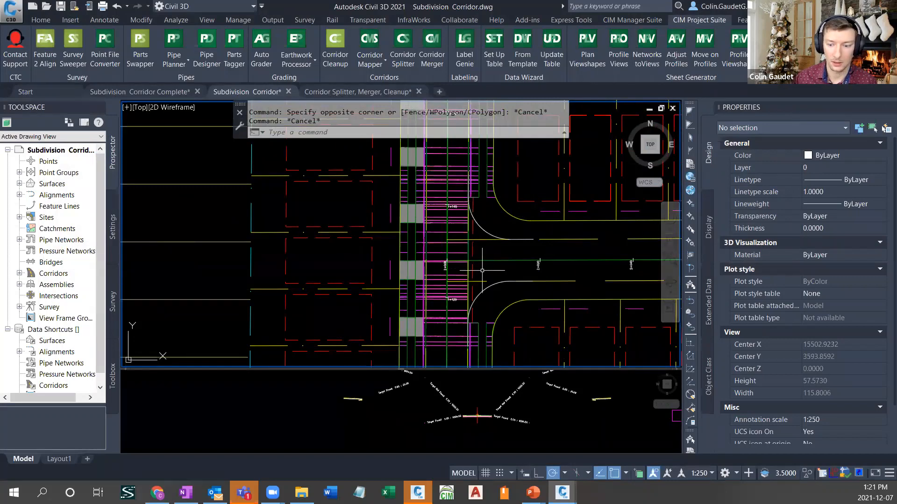
{"action": "scroll", "coordinate": [479, 278], "scroll_direction": "down", "scroll_amount": 4}
{"action": "scroll", "coordinate": [478, 278], "scroll_direction": "down", "scroll_amount": 4}
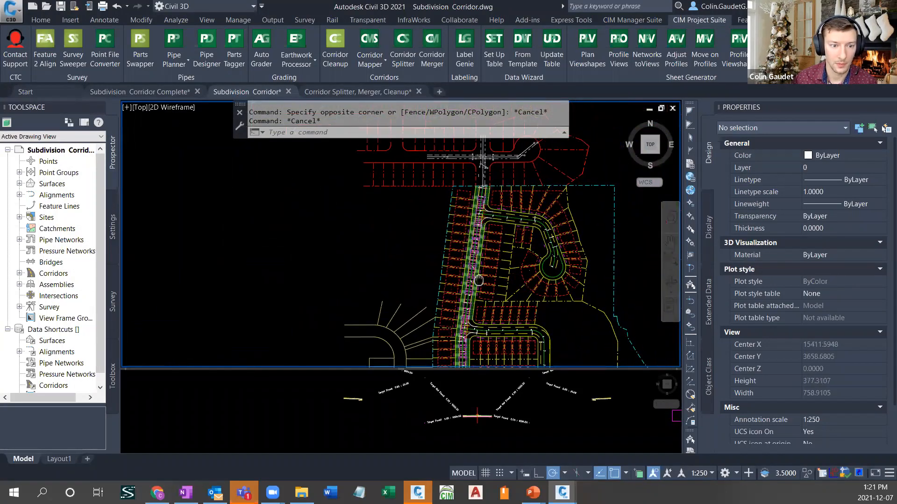
{"action": "scroll", "coordinate": [488, 206], "scroll_direction": "up", "scroll_amount": 6}
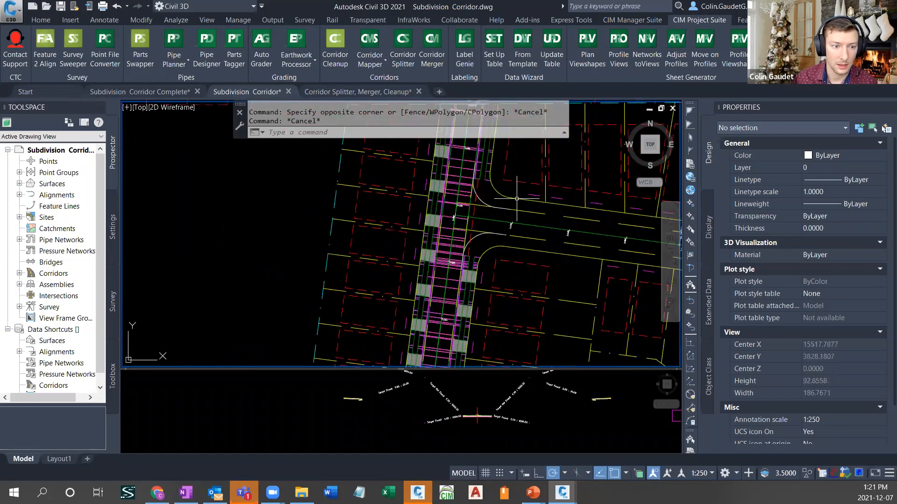
{"action": "scroll", "coordinate": [484, 275], "scroll_direction": "down", "scroll_amount": 4}
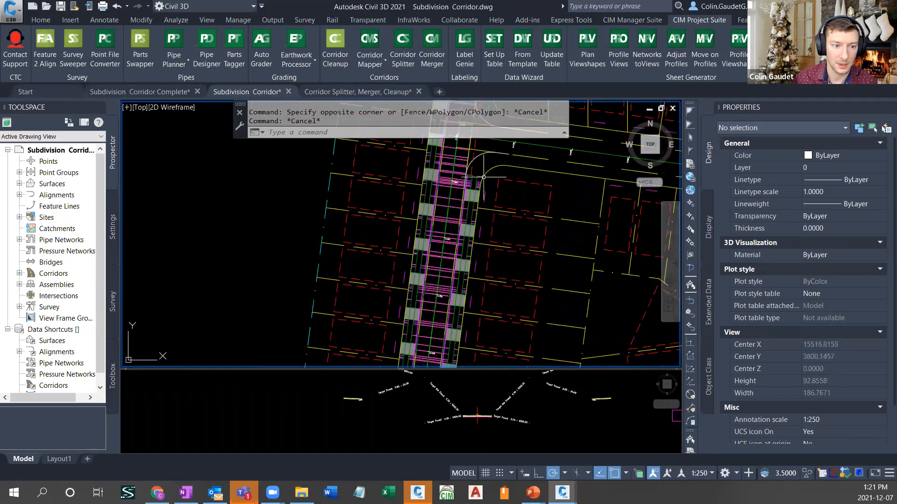
{"action": "scroll", "coordinate": [458, 330], "scroll_direction": "down", "scroll_amount": 2}
{"action": "middle_click_drag", "start_coordinate": [458, 329], "coordinate": [483, 150]}
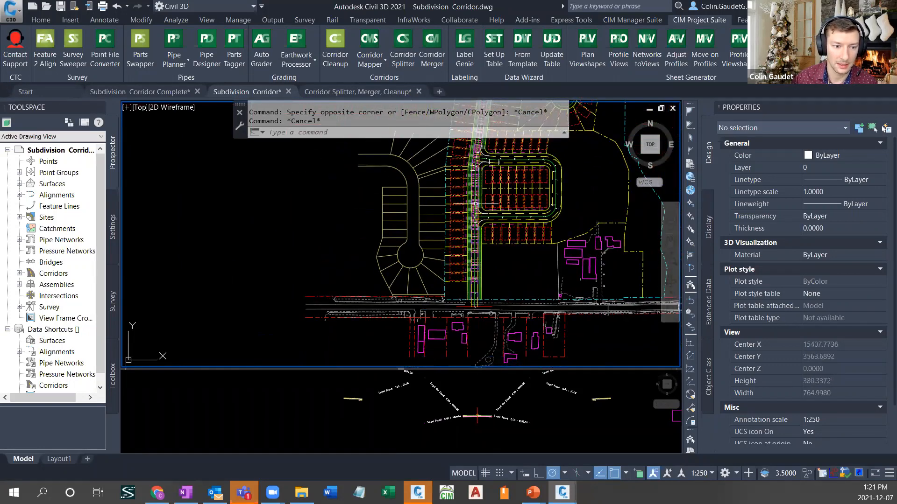
- Add a CURB RETURN region from 0+005.00 to 0+019.06 on baseline BL - STREET 1_2 SOUTH OUT - (2), leaving its targets unset
{"action": "left_click", "coordinate": [477, 233]}
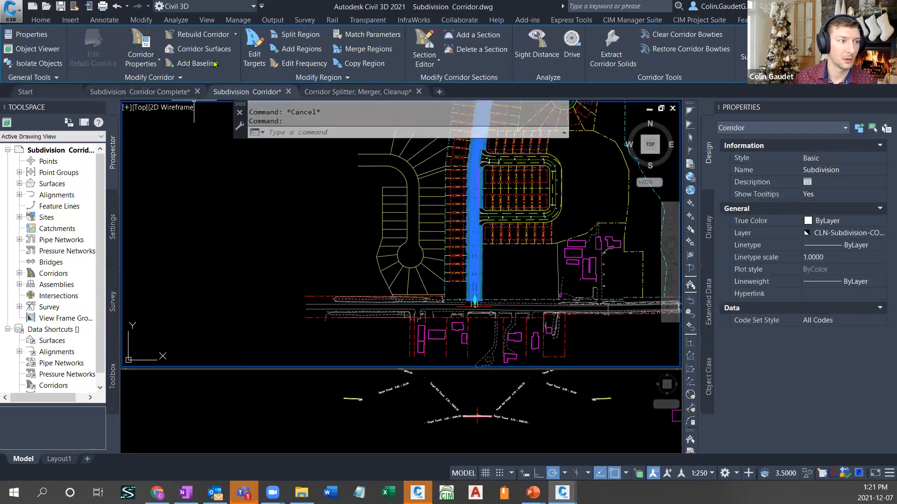
{"action": "left_click", "coordinate": [301, 49]}
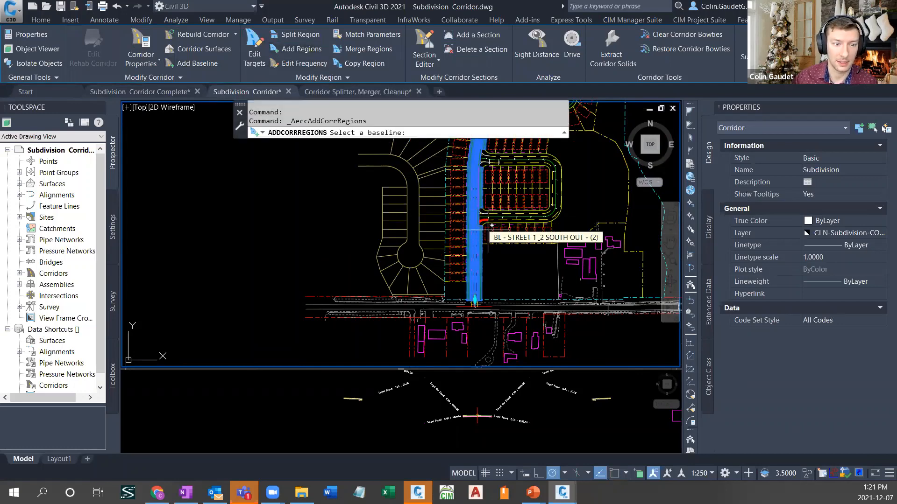
{"action": "scroll", "coordinate": [488, 226], "scroll_direction": "up", "scroll_amount": 5}
{"action": "left_click", "coordinate": [477, 229]}
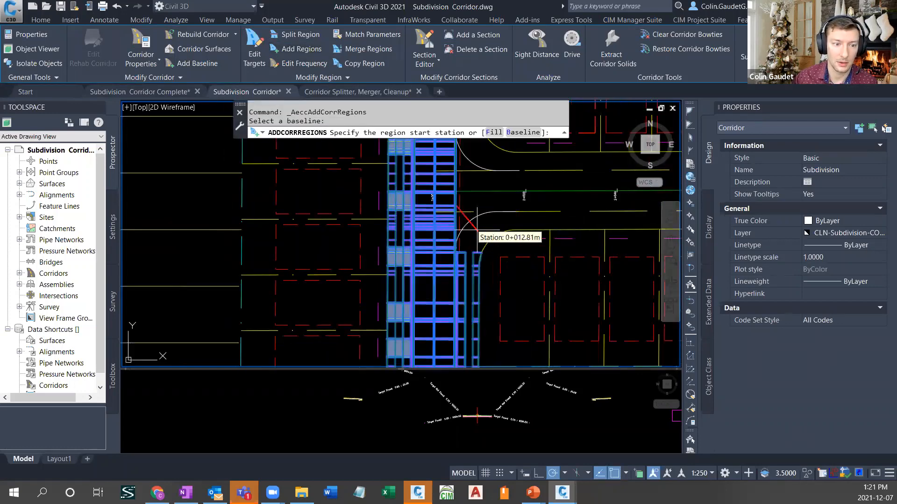
{"action": "left_click", "coordinate": [471, 250]}
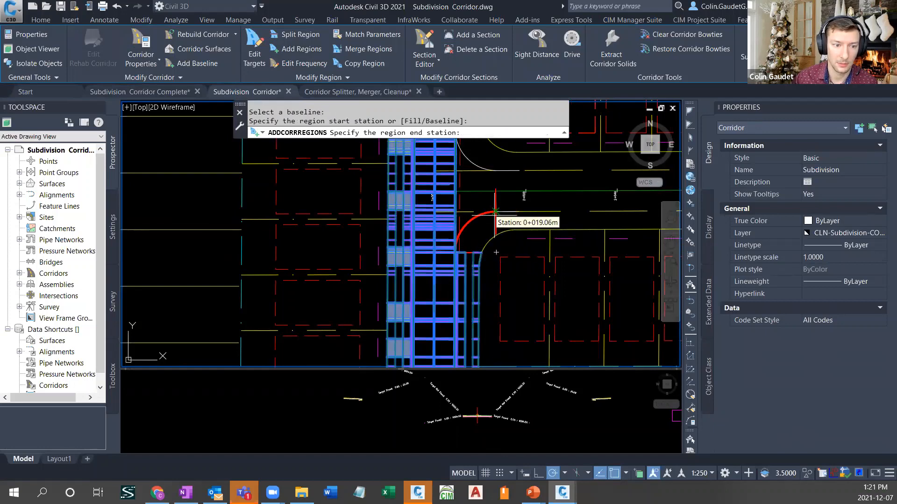
{"action": "left_click", "coordinate": [442, 185]}
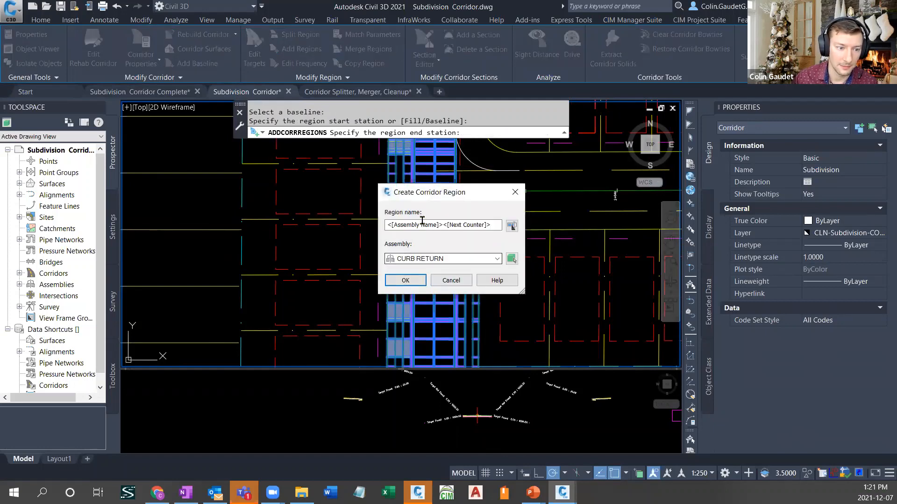
{"action": "left_click", "coordinate": [418, 282]}
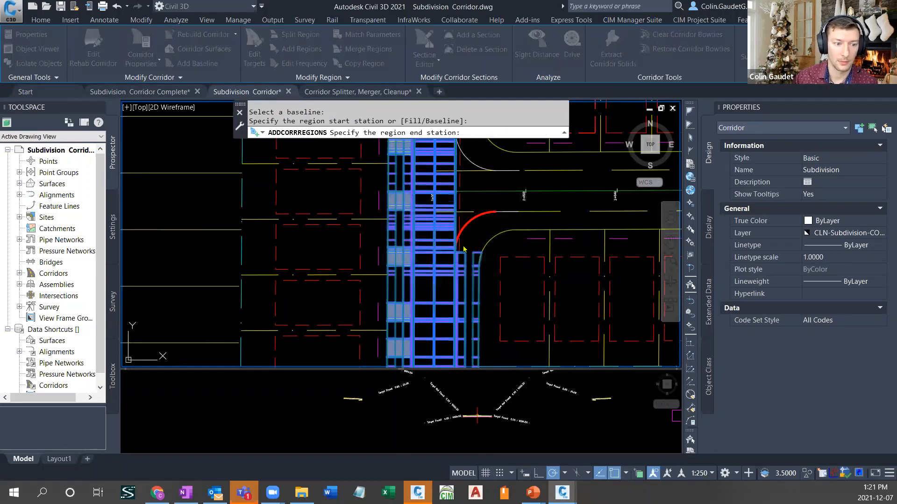
{"action": "left_click", "coordinate": [510, 178]}
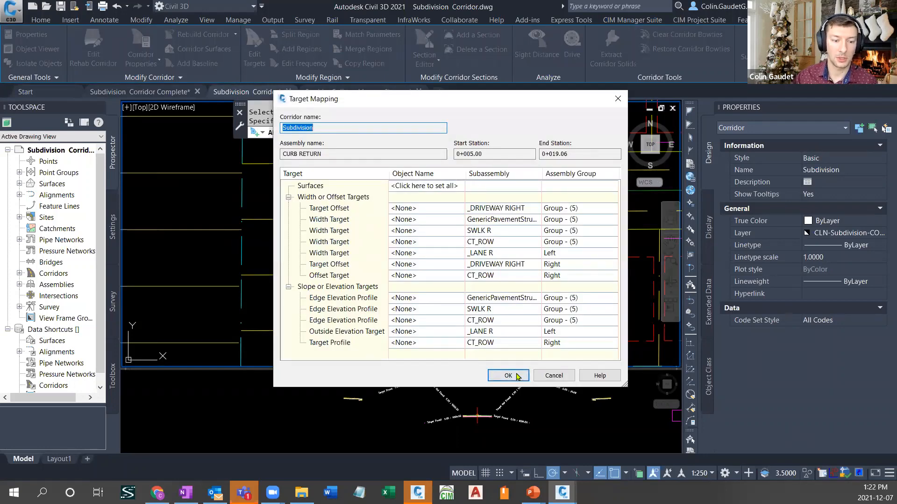
{"action": "left_click", "coordinate": [517, 375]}
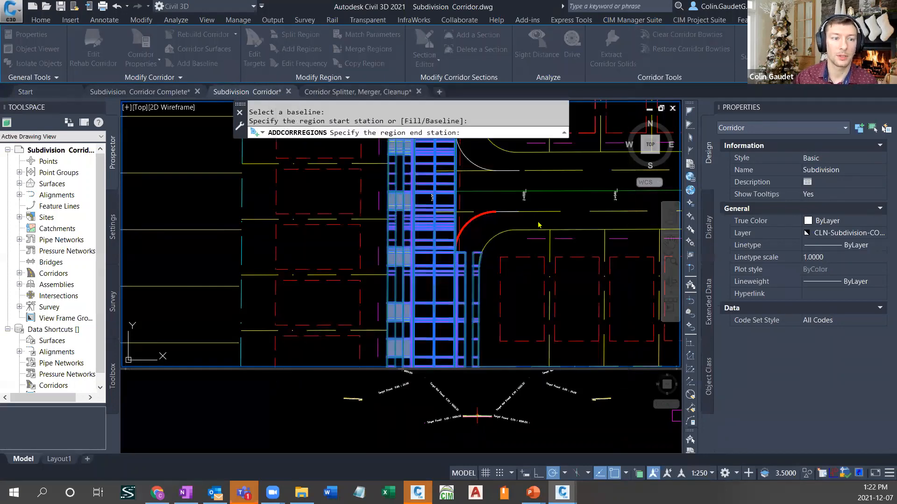
{"action": "left_click", "coordinate": [508, 187]}
{"action": "key", "text": "Return"}
- Add a CURB RETURN region from 0+005.00 to 0+019.22 on the north curb return of the same intersection, leaving its targets unset
{"action": "middle_click_drag", "start_coordinate": [505, 170], "coordinate": [486, 270]}
{"action": "key", "text": "Return"}
{"action": "left_click", "coordinate": [463, 263]}
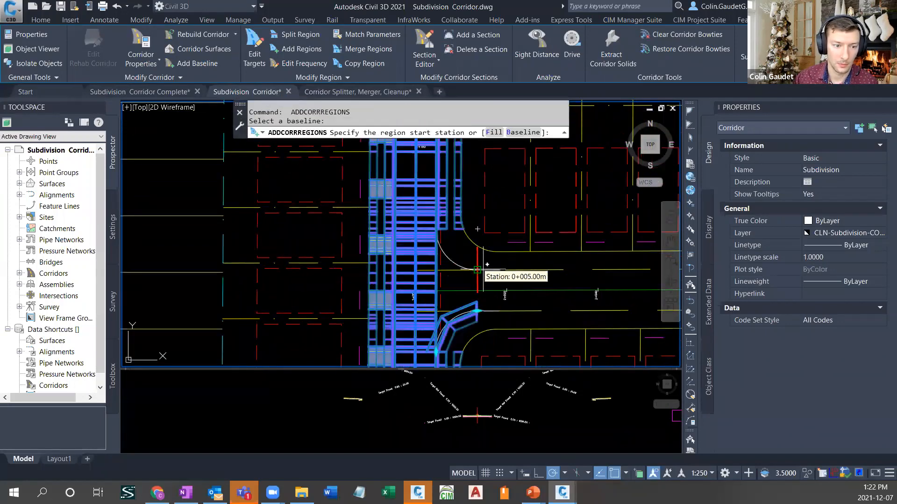
{"action": "left_click", "coordinate": [477, 283]}
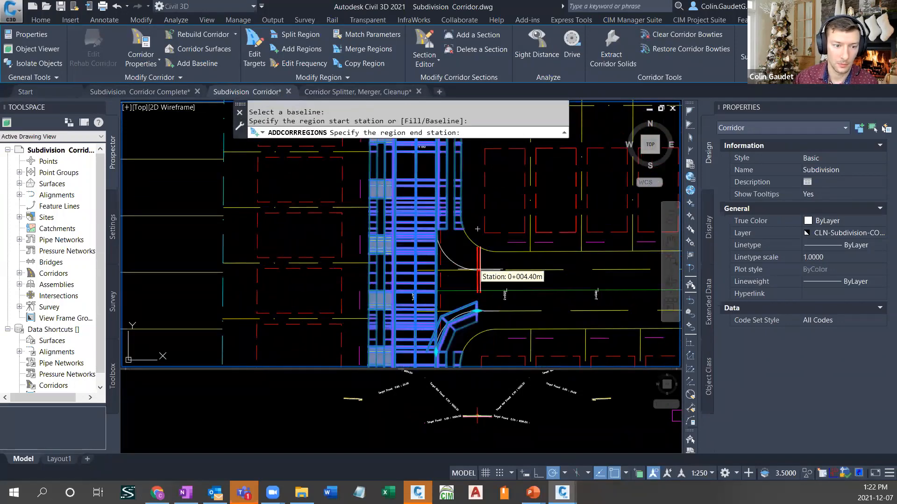
{"action": "left_click", "coordinate": [434, 228]}
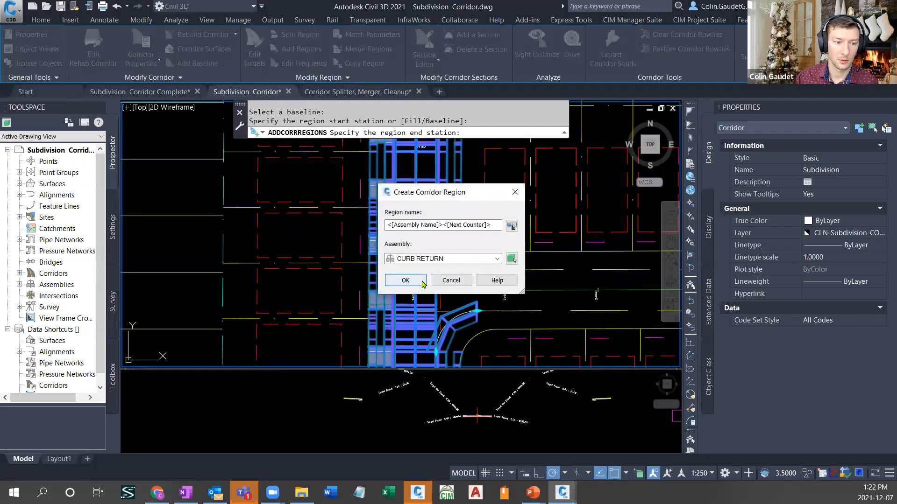
{"action": "left_click", "coordinate": [418, 283]}
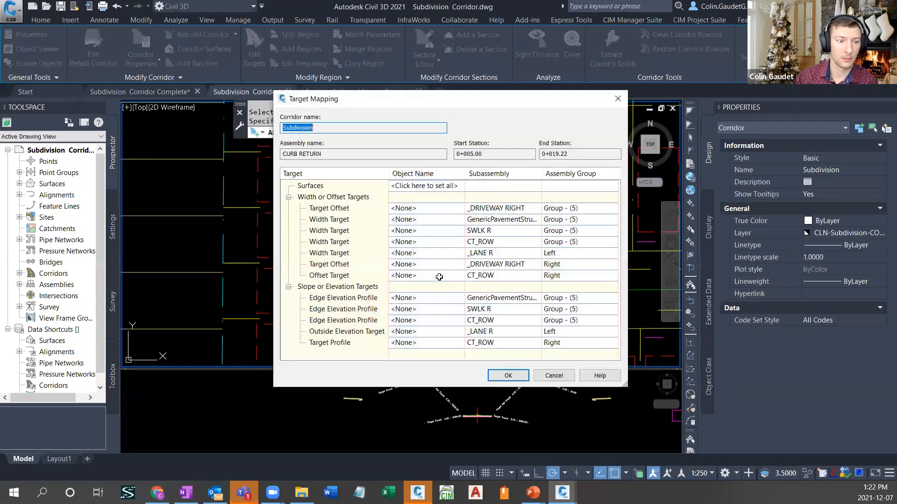
{"action": "key", "text": "Return"}
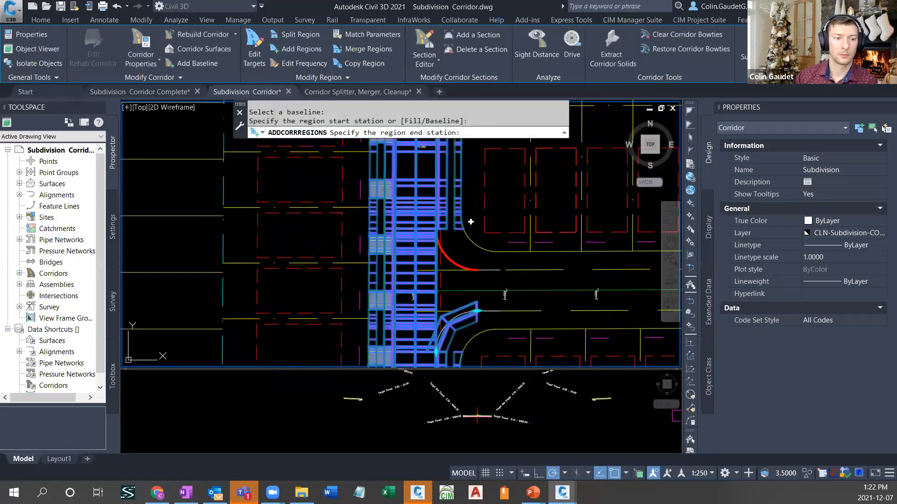
{"action": "left_click", "coordinate": [480, 200]}
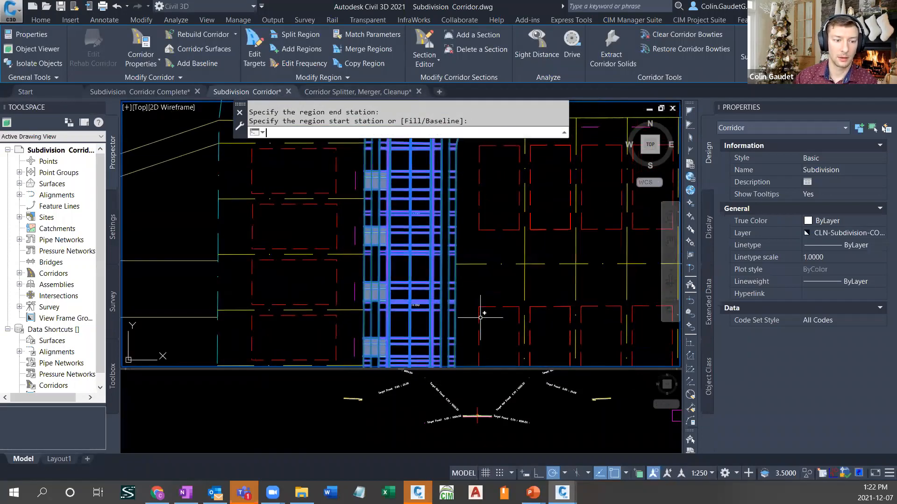
- Add a CURB RETURN region from 0+004.99 to 0+019.47 on the south curb return of the next intersection north, leaving its targets unset
{"action": "scroll", "coordinate": [460, 340], "scroll_direction": "down", "scroll_amount": 6}
{"action": "scroll", "coordinate": [460, 298], "scroll_direction": "up", "scroll_amount": 6}
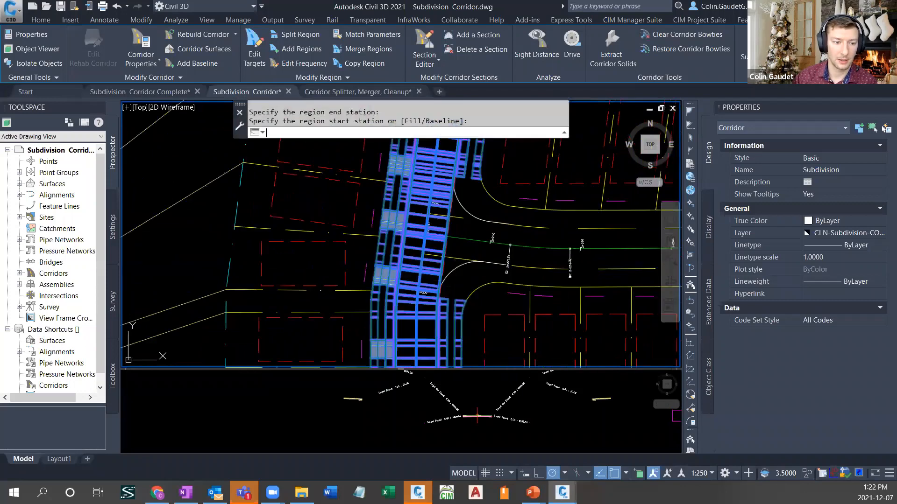
{"action": "key", "text": "Return"}
{"action": "key", "text": "Return"}
{"action": "left_click", "coordinate": [452, 286]}
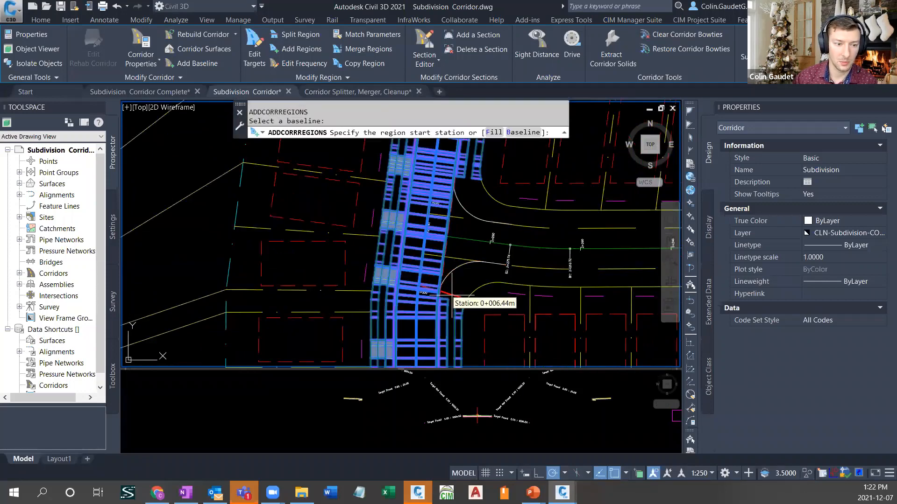
{"action": "left_click", "coordinate": [447, 295]}
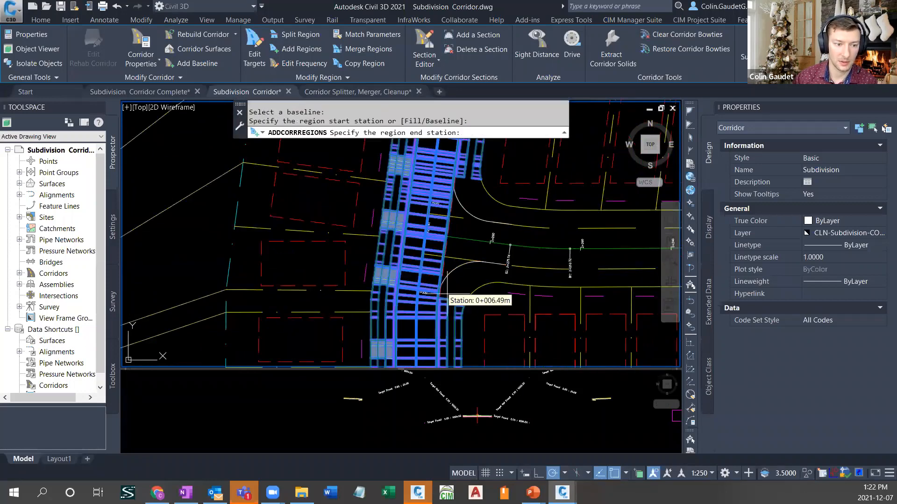
{"action": "left_click", "coordinate": [474, 262]}
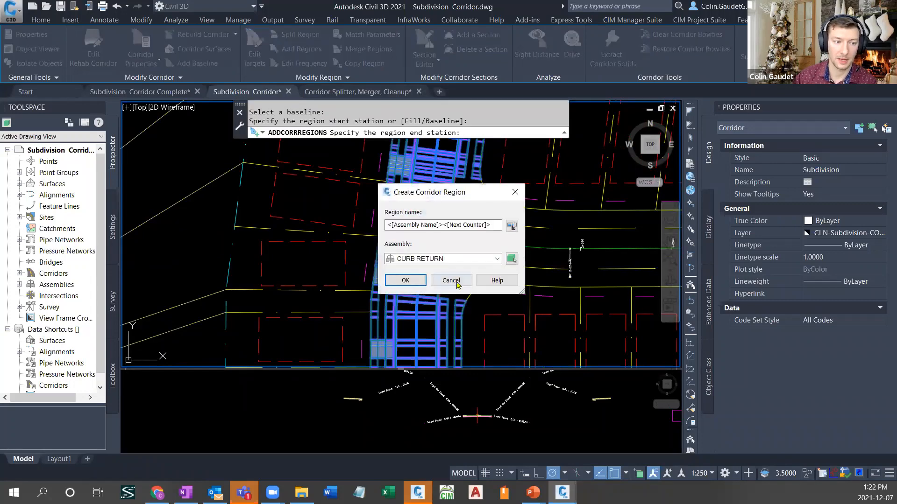
{"action": "left_click", "coordinate": [406, 282]}
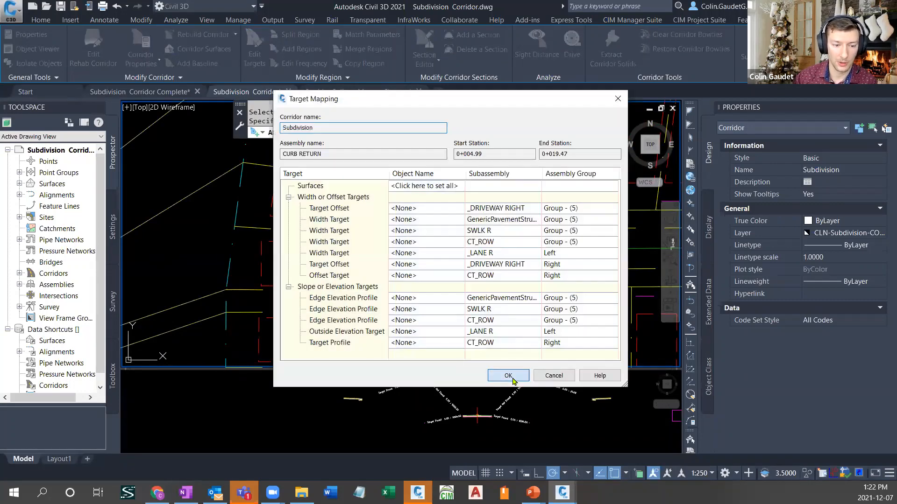
{"action": "left_click", "coordinate": [508, 376]}
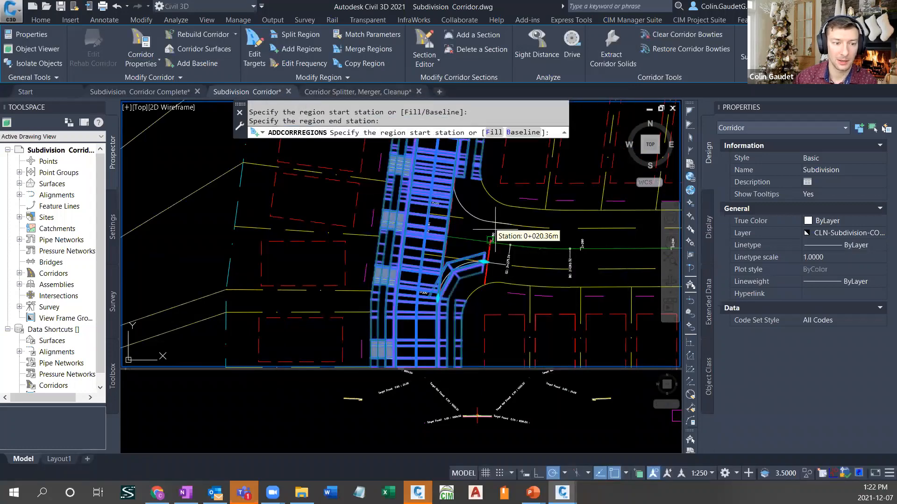
{"action": "left_click", "coordinate": [485, 260]}
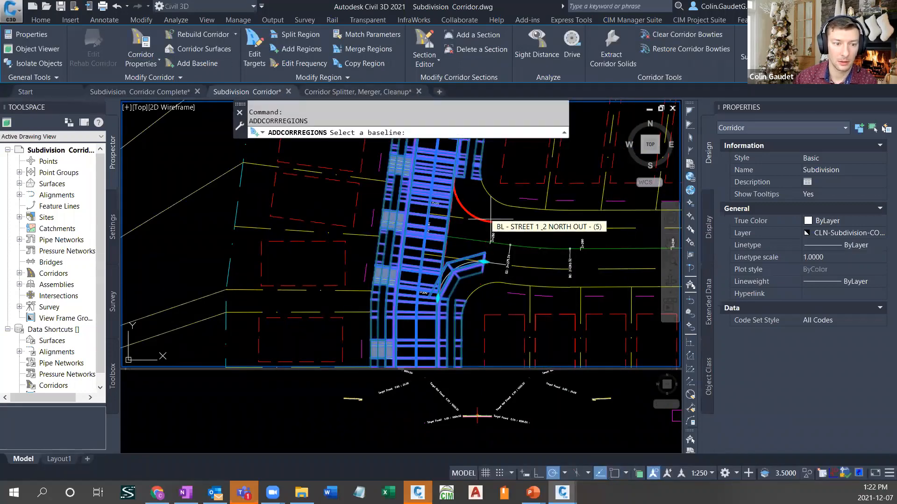
- Add a CURB RETURN region from 0+005.00 to 0+019.15 on baseline BL - STREET 1_2 NORTH OUT - (5), leaving its targets unset
{"action": "left_click", "coordinate": [494, 209]}
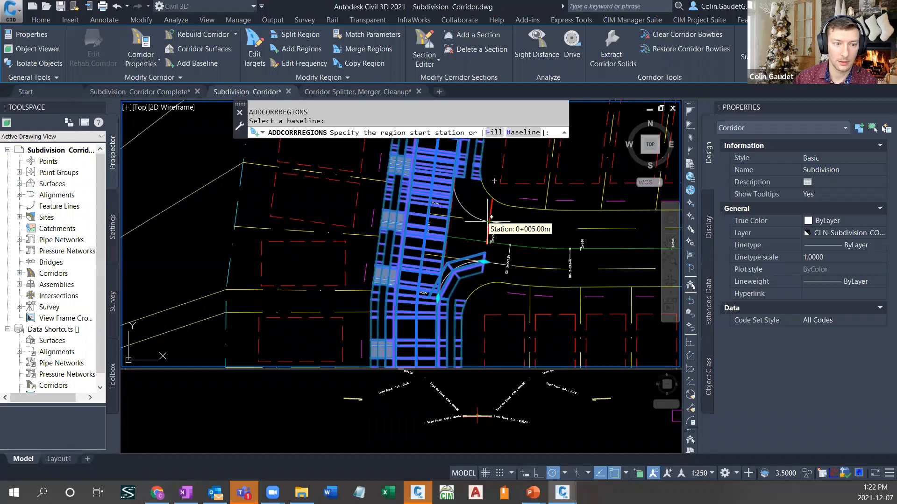
{"action": "left_click", "coordinate": [489, 221]}
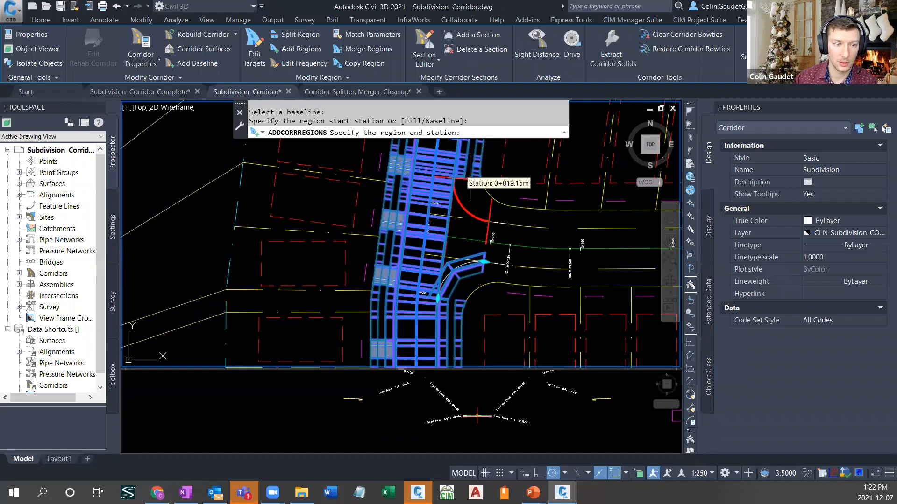
{"action": "left_click", "coordinate": [465, 176]}
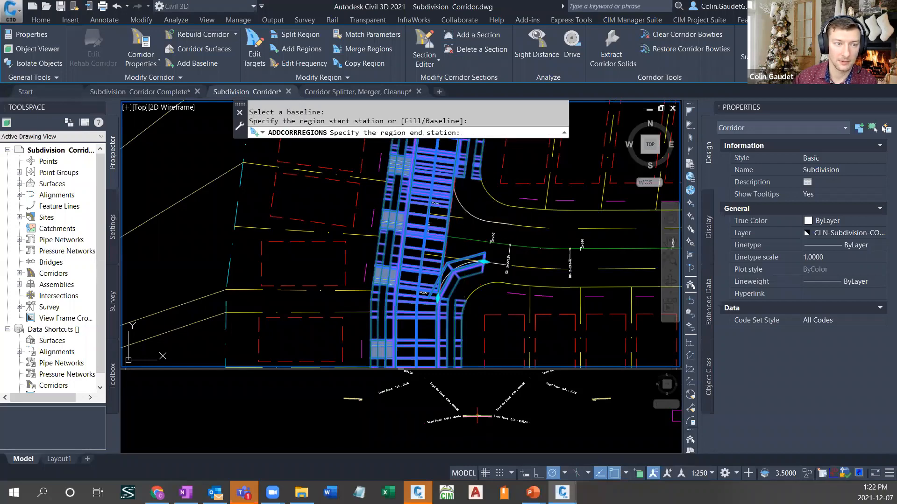
{"action": "left_click", "coordinate": [423, 280]}
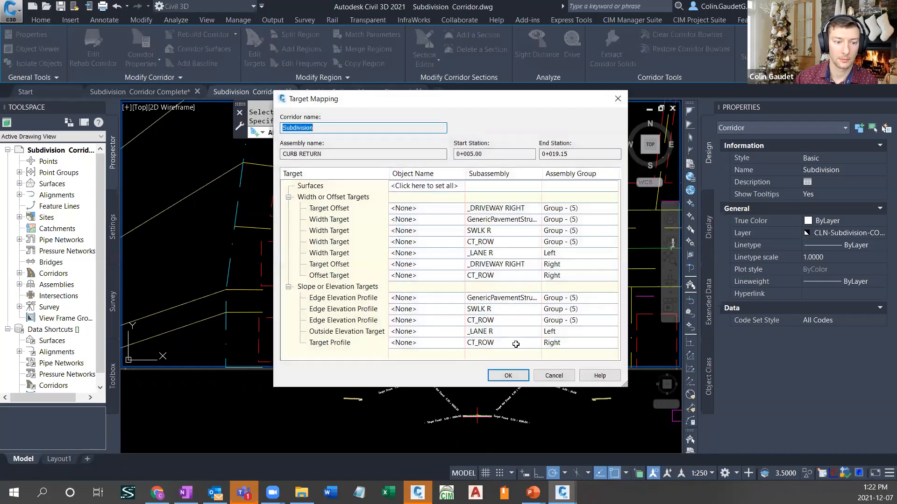
{"action": "left_click", "coordinate": [511, 377]}
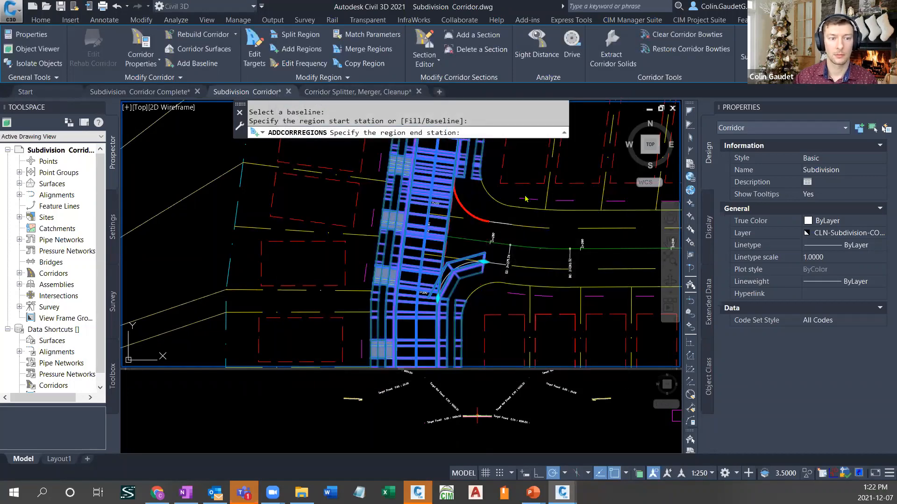
{"action": "key", "text": "Return"}
- Add a CURB RETURN region named Street 3 1 from 0+005.00 to 0+019.14 on the Street 3 intersection's south curb return, leaving its targets unset
{"action": "middle_click_drag", "start_coordinate": [522, 161], "coordinate": [460, 436]}
{"action": "scroll", "coordinate": [469, 260], "scroll_direction": "down", "scroll_amount": 4}
{"action": "middle_click_drag", "start_coordinate": [487, 213], "coordinate": [477, 388]}
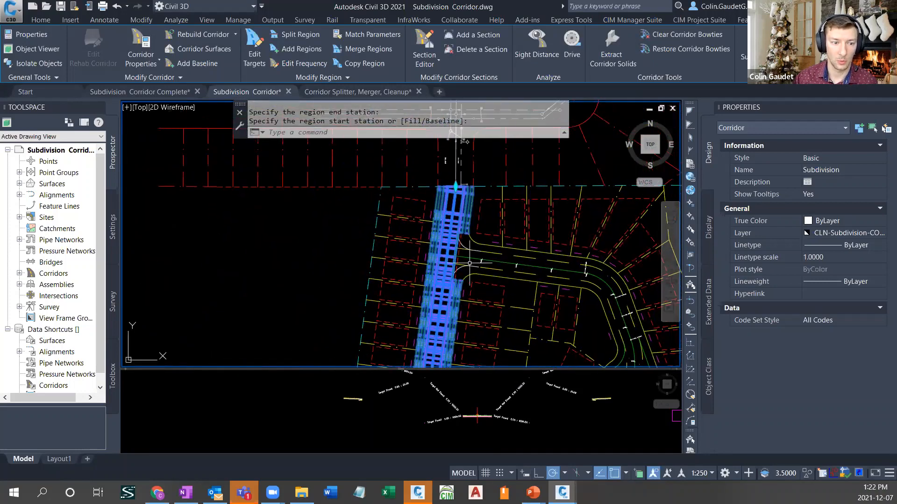
{"action": "scroll", "coordinate": [470, 263], "scroll_direction": "up", "scroll_amount": 2}
{"action": "scroll", "coordinate": [467, 262], "scroll_direction": "up", "scroll_amount": 4}
{"action": "key", "text": "Return"}
{"action": "left_click", "coordinate": [422, 293]}
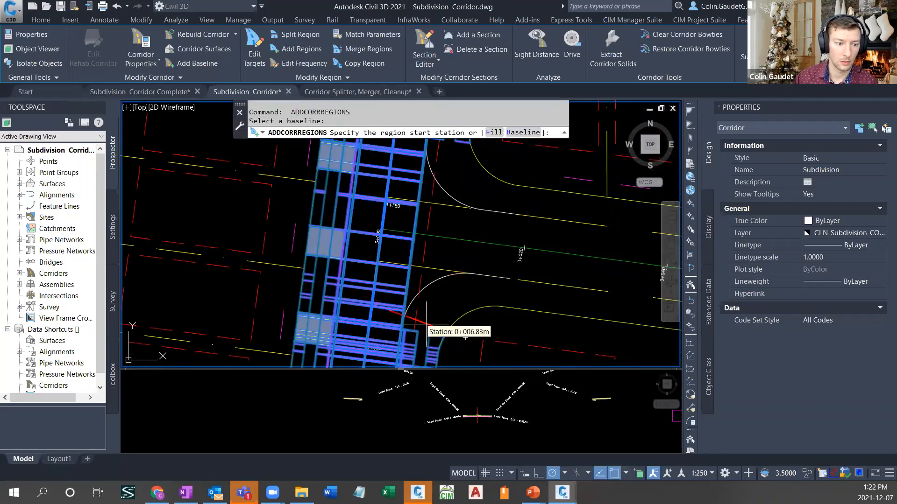
{"action": "left_click", "coordinate": [433, 336]}
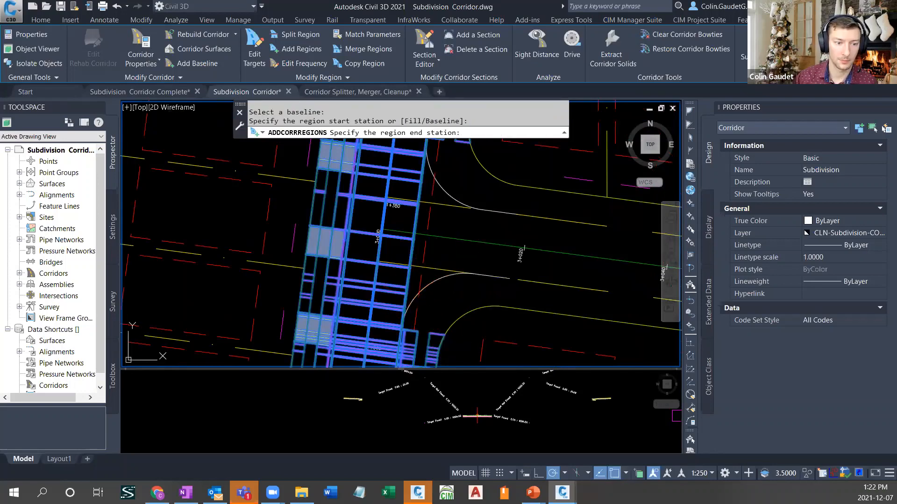
{"action": "left_click", "coordinate": [464, 288]}
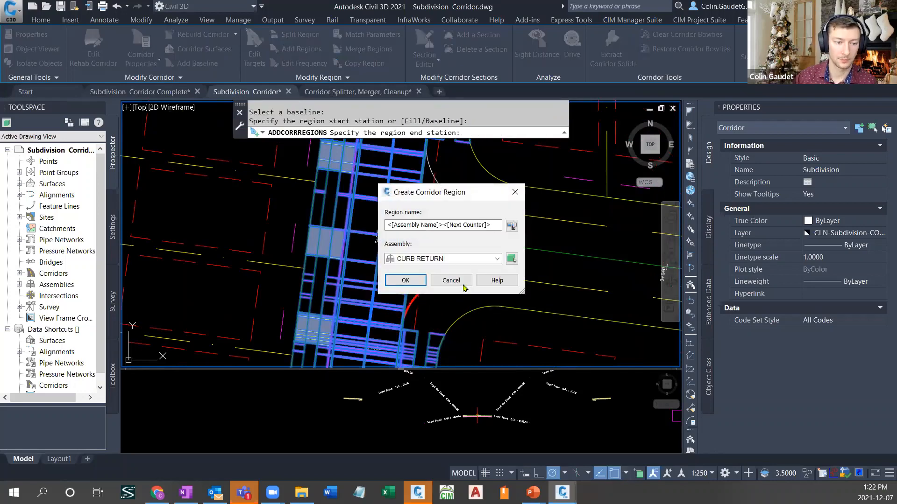
{"action": "triple_click", "coordinate": [460, 226]}
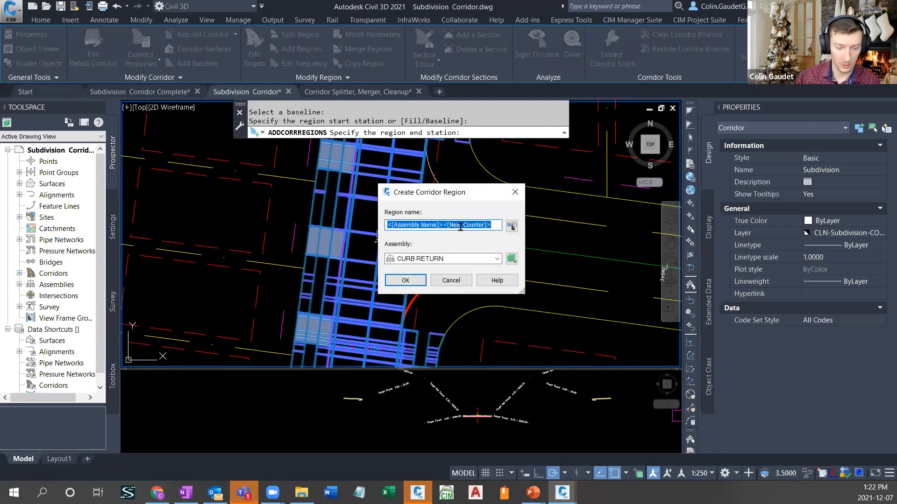
{"action": "type", "text": "Street 3 1"}
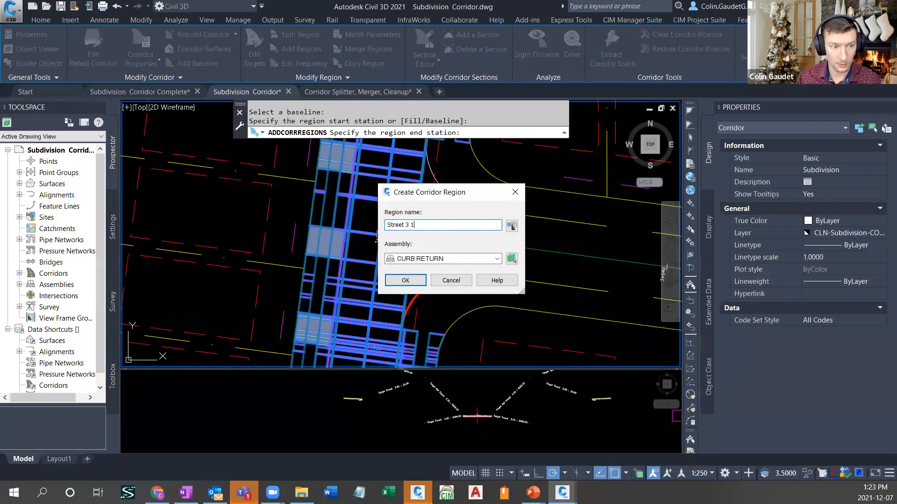
{"action": "left_click", "coordinate": [405, 280]}
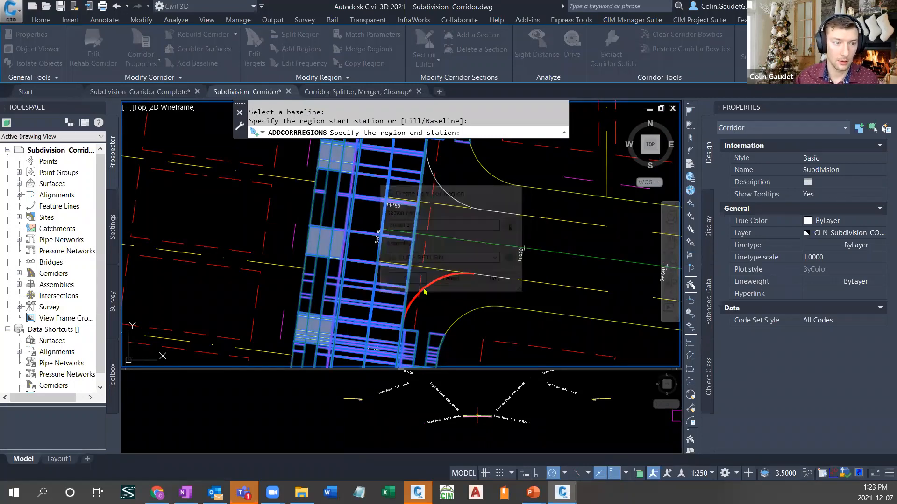
{"action": "left_click", "coordinate": [526, 283]}
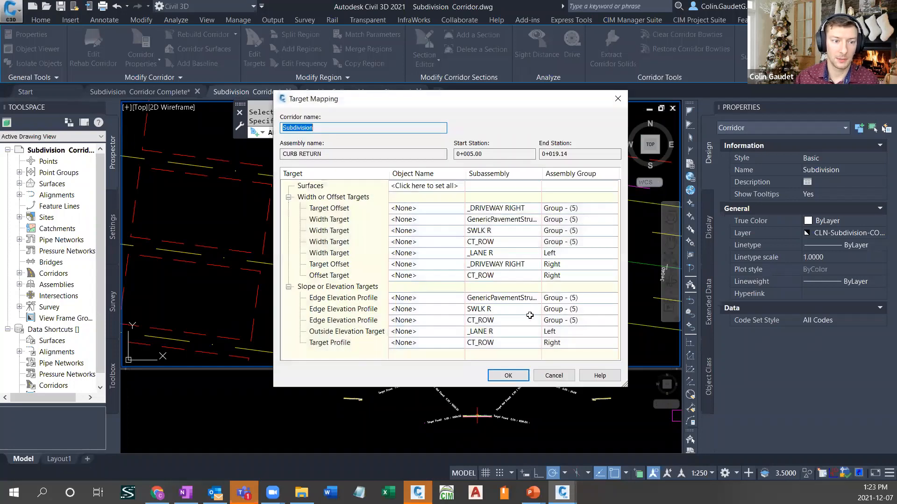
{"action": "left_click", "coordinate": [509, 376]}
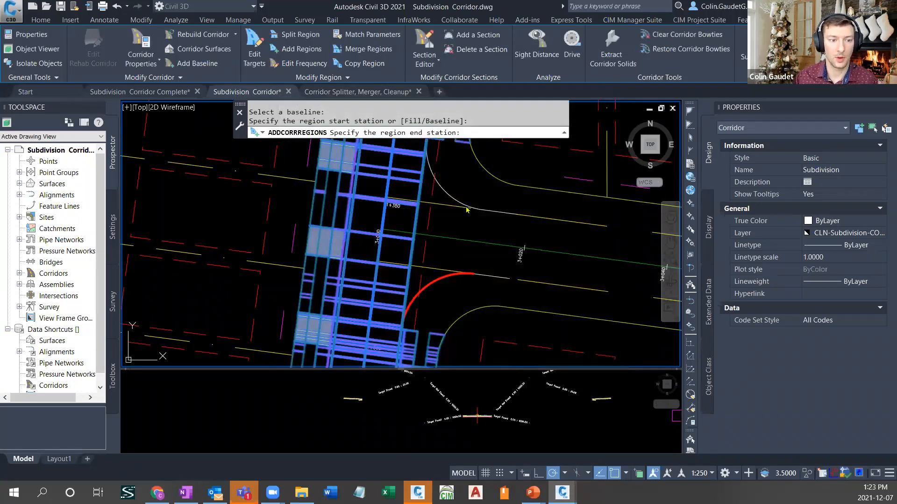
{"action": "key", "text": "Escape"}
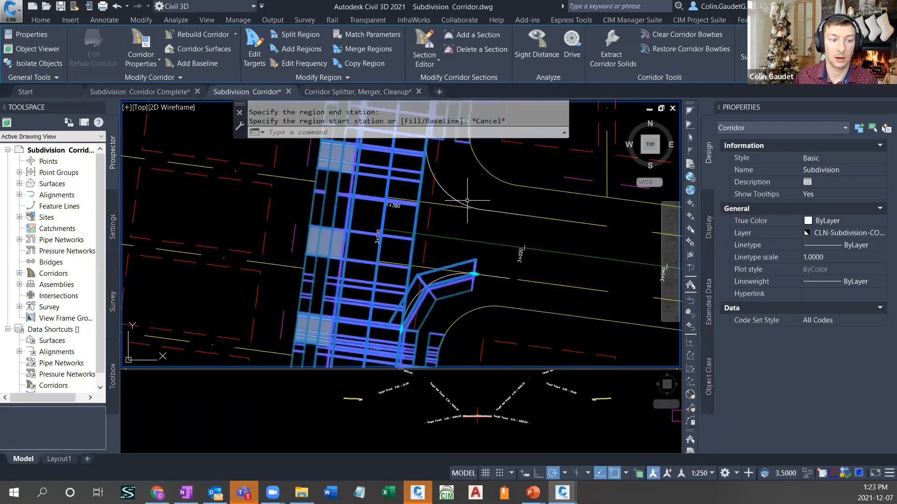
- Add a CURB RETURN region named Street 3 2 along the north curb return of the Street 3 intersection, leaving its targets unset
{"action": "key", "text": "Return"}
{"action": "left_click", "coordinate": [477, 204]}
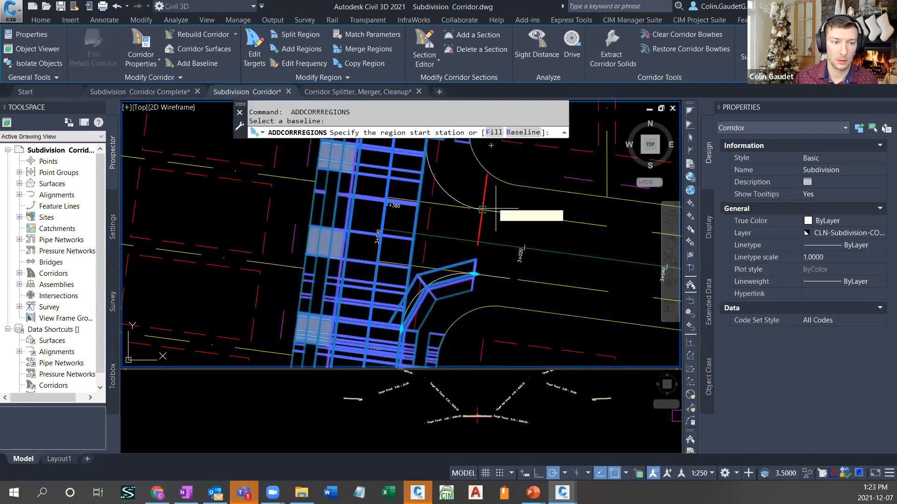
{"action": "left_click", "coordinate": [480, 209]}
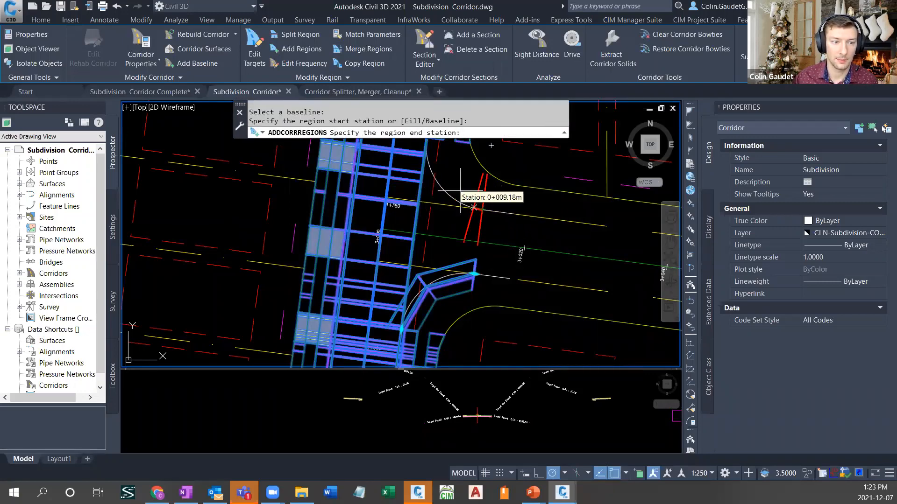
{"action": "middle_click_drag", "start_coordinate": [461, 187], "coordinate": [484, 265]}
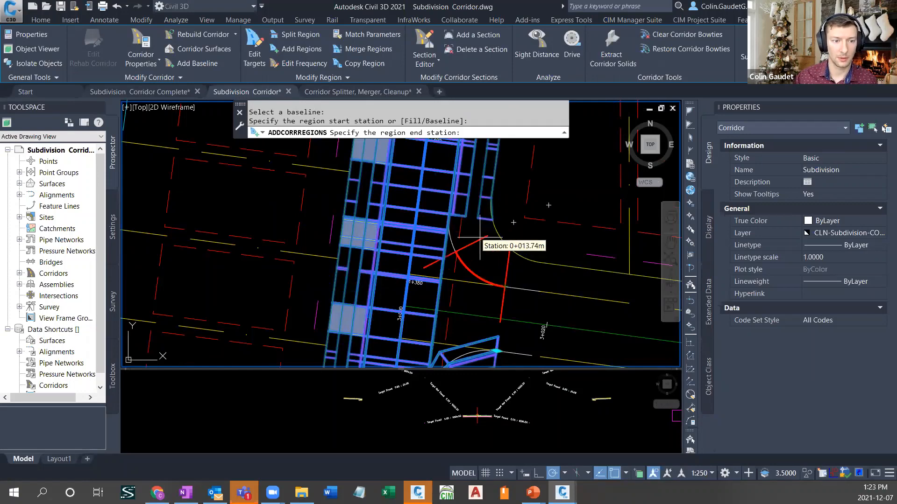
{"action": "left_click", "coordinate": [478, 217]}
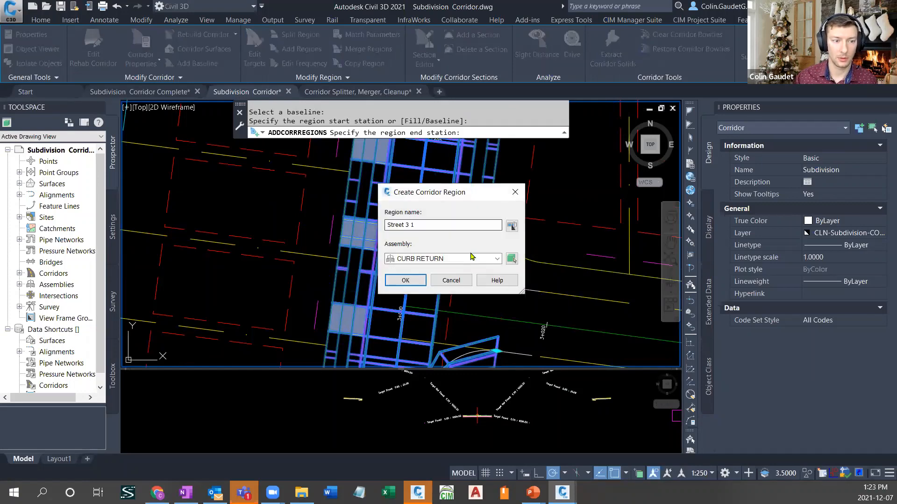
{"action": "left_click", "coordinate": [430, 225]}
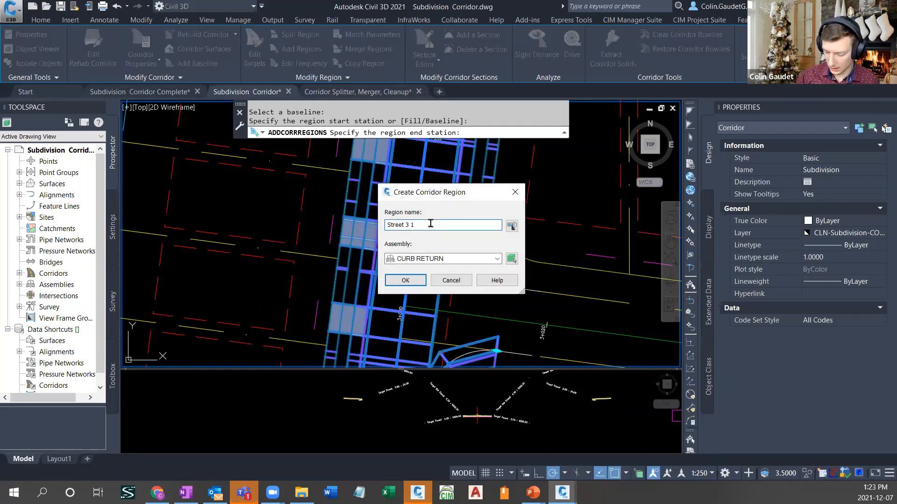
{"action": "left_click", "coordinate": [404, 280]}
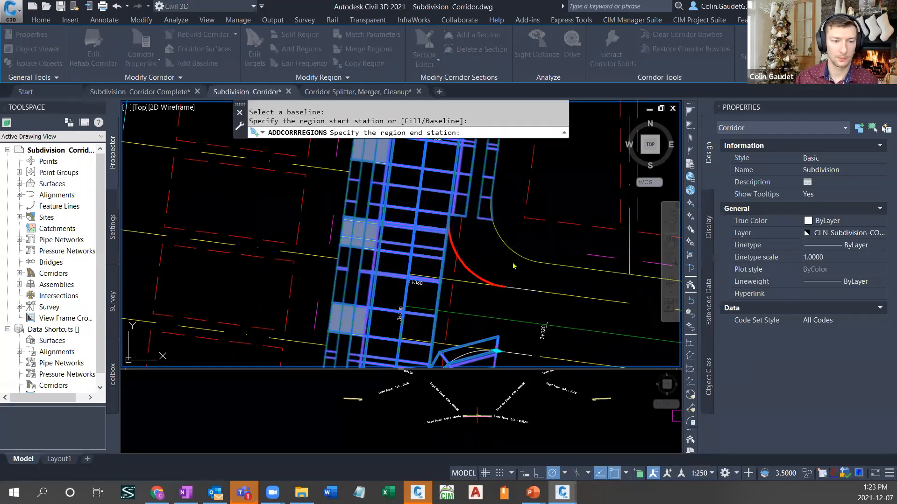
{"action": "left_click", "coordinate": [508, 376]}
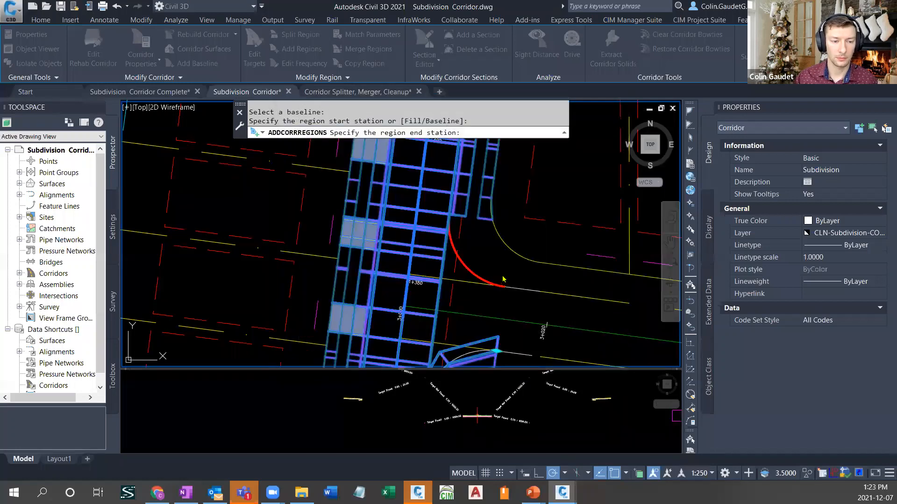
{"action": "left_click", "coordinate": [521, 277]}
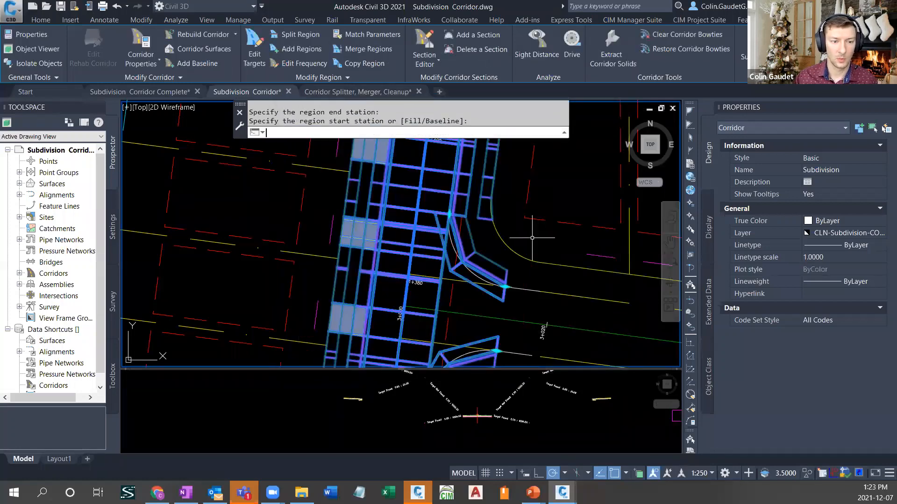
{"action": "key", "text": "Return"}
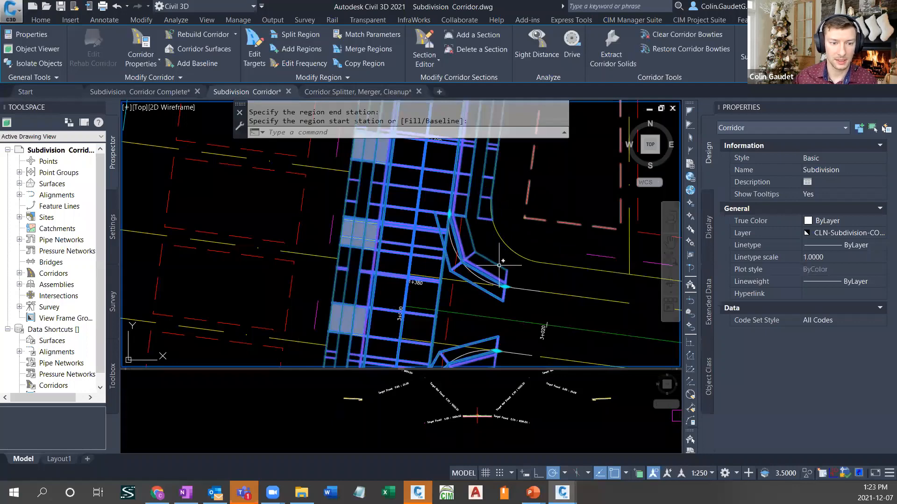
- Define a new region on baseline BL - STREET 3 - (9) from the curb return ends to the end of the curve before the cul-de-sac
{"action": "key", "text": "Return"}
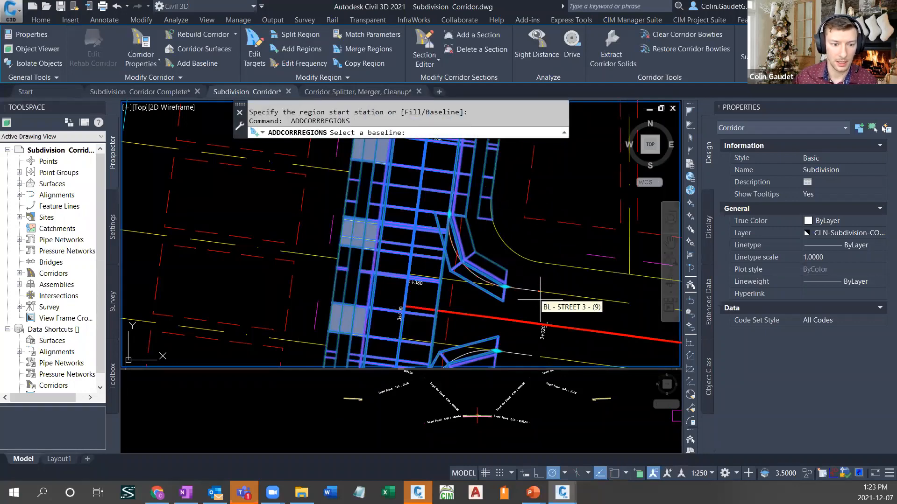
{"action": "middle_click_drag", "start_coordinate": [533, 303], "coordinate": [434, 240]}
{"action": "left_click", "coordinate": [435, 241]}
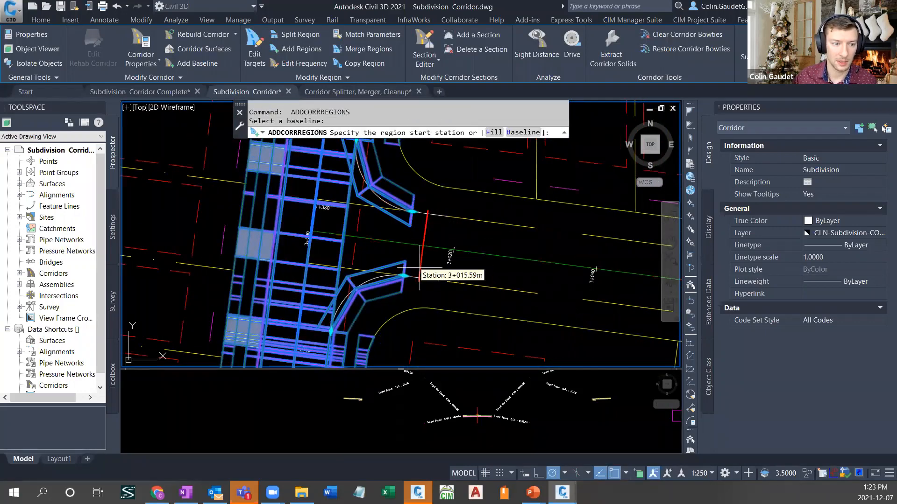
{"action": "left_click", "coordinate": [404, 262]}
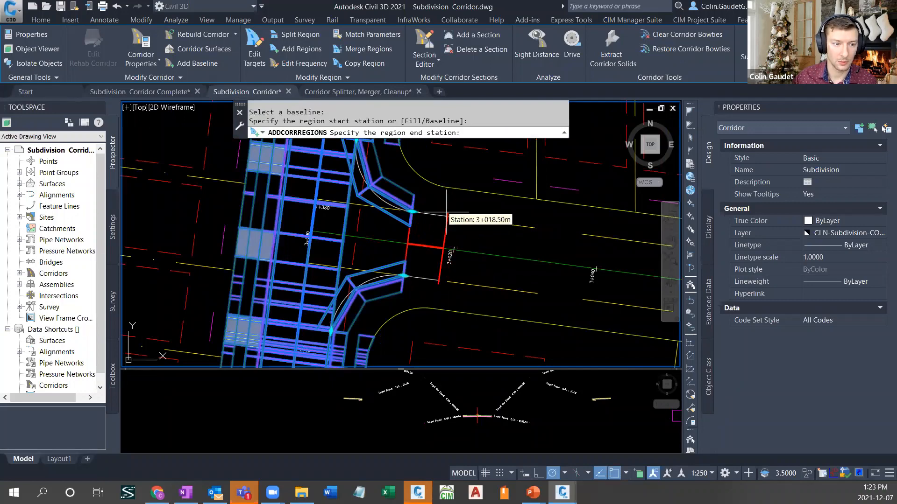
{"action": "scroll", "coordinate": [439, 203], "scroll_direction": "down", "scroll_amount": 4}
{"action": "middle_click_drag", "start_coordinate": [444, 208], "coordinate": [583, 278]}
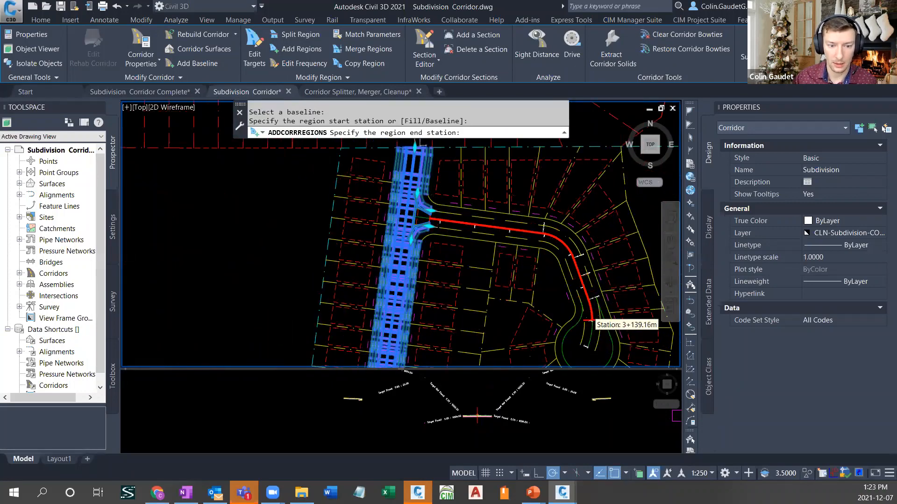
{"action": "scroll", "coordinate": [561, 301], "scroll_direction": "up", "scroll_amount": 3}
{"action": "left_click", "coordinate": [567, 303]}
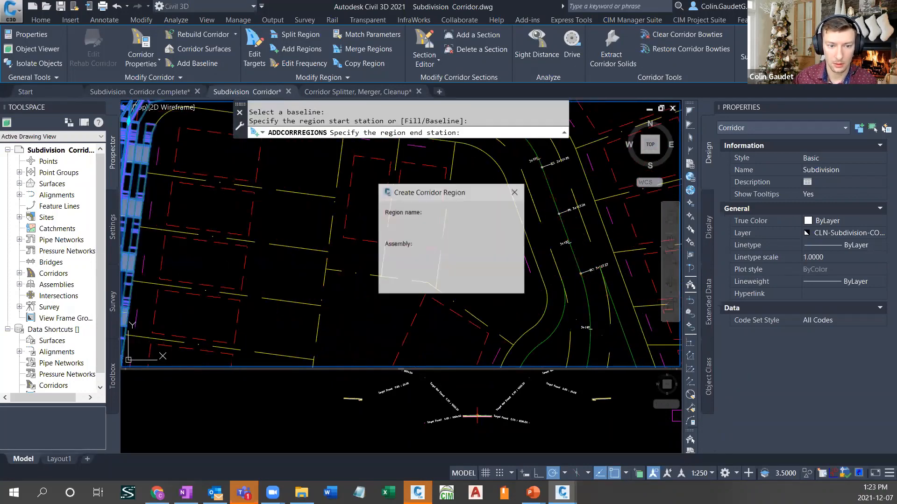
- Give the Street 3 region the name template <[Assembly Name]> <[Next Counter]> and assign the Secondary Road Full Section assembly
{"action": "left_click", "coordinate": [433, 226]}
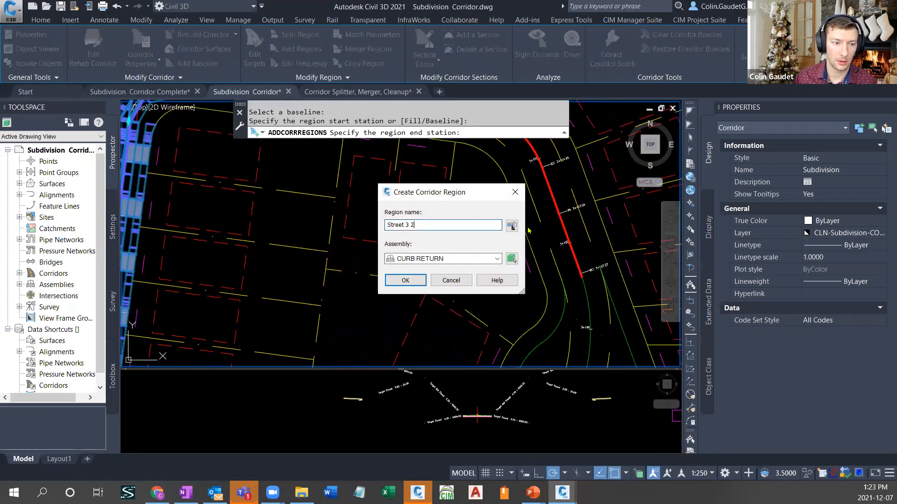
{"action": "left_click", "coordinate": [512, 226]}
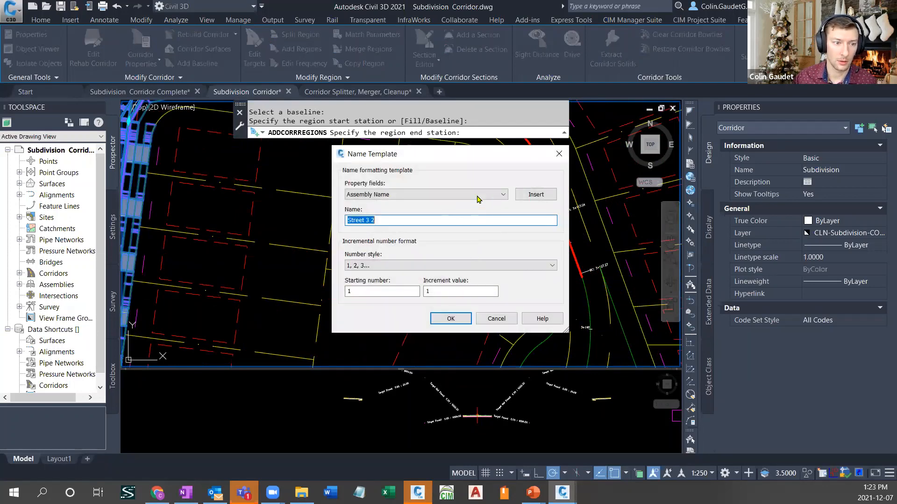
{"action": "left_click", "coordinate": [535, 194]}
{"action": "left_click", "coordinate": [490, 194]}
{"action": "left_click", "coordinate": [392, 213]}
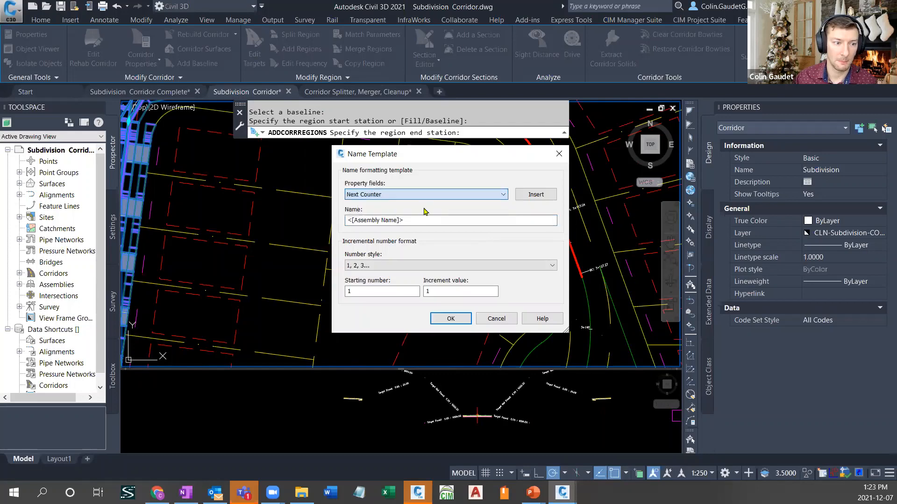
{"action": "left_click", "coordinate": [536, 194]}
{"action": "left_click", "coordinate": [461, 319]}
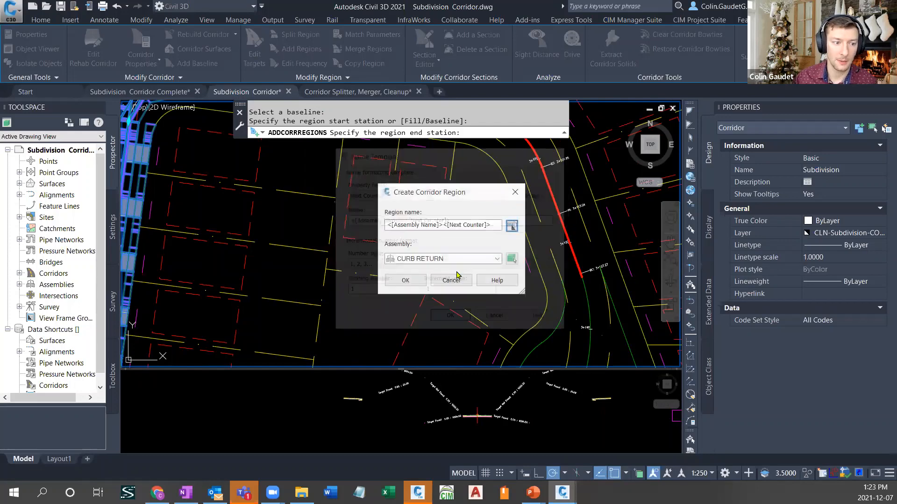
{"action": "left_click", "coordinate": [463, 259]}
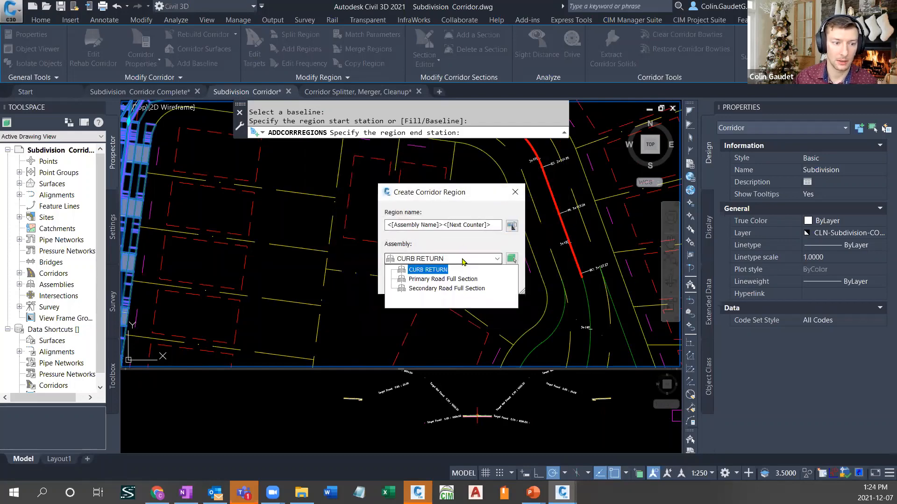
{"action": "left_click", "coordinate": [441, 288]}
{"action": "left_click", "coordinate": [403, 281]}
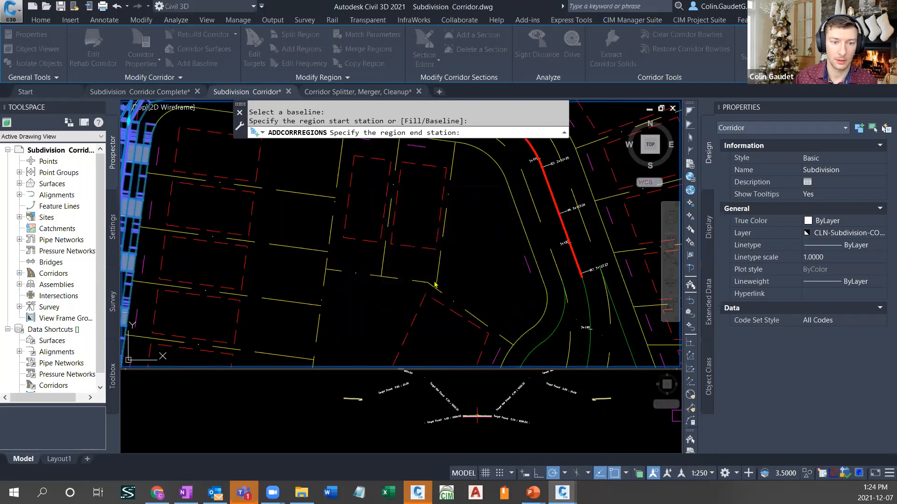
- Create the Secondary Road Full Section region on the Street 3 baseline from 3+013.50 to 3+128.23, leaving its targets unset
{"action": "left_click", "coordinate": [437, 275]}
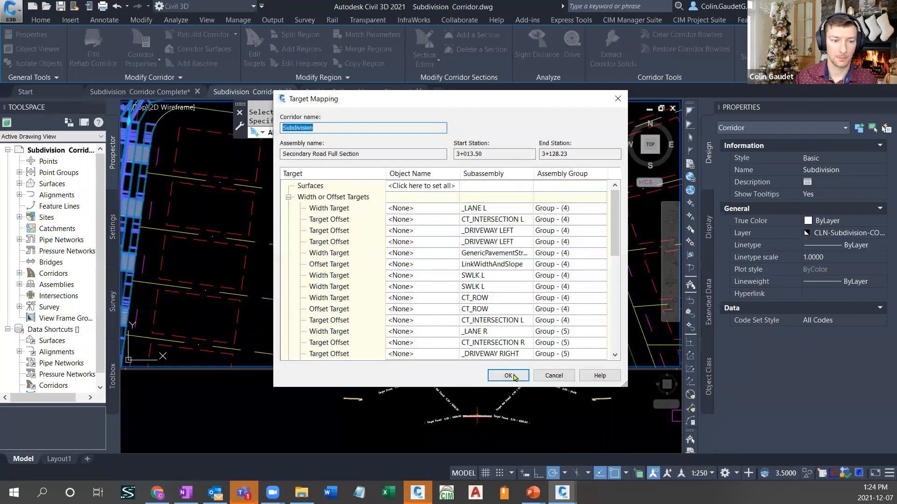
{"action": "left_click", "coordinate": [510, 376]}
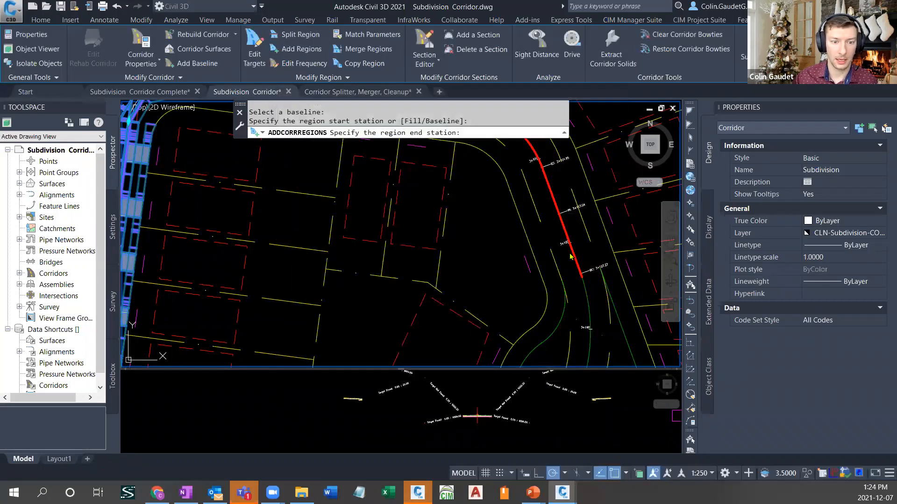
{"action": "left_click", "coordinate": [579, 264]}
{"action": "scroll", "coordinate": [583, 261], "scroll_direction": "down", "scroll_amount": 3}
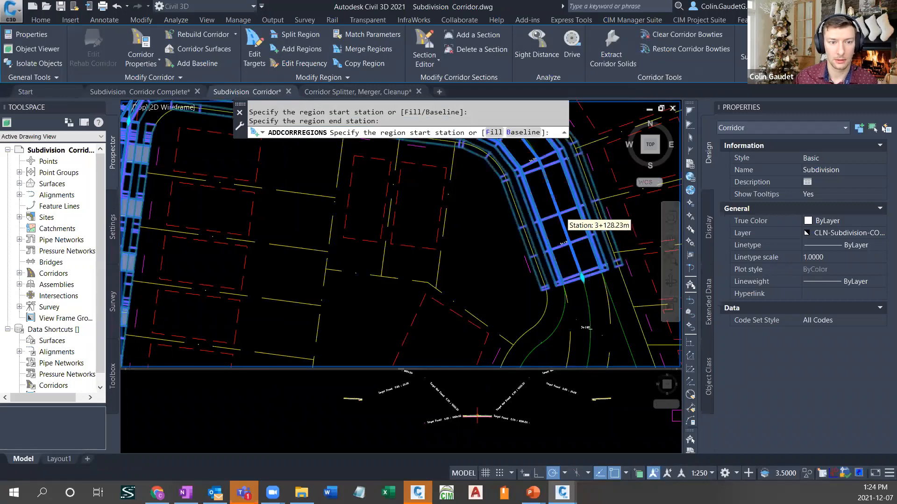
{"action": "scroll", "coordinate": [579, 219], "scroll_direction": "down", "scroll_amount": 2}
{"action": "middle_click_drag", "start_coordinate": [579, 219], "coordinate": [549, 263]}
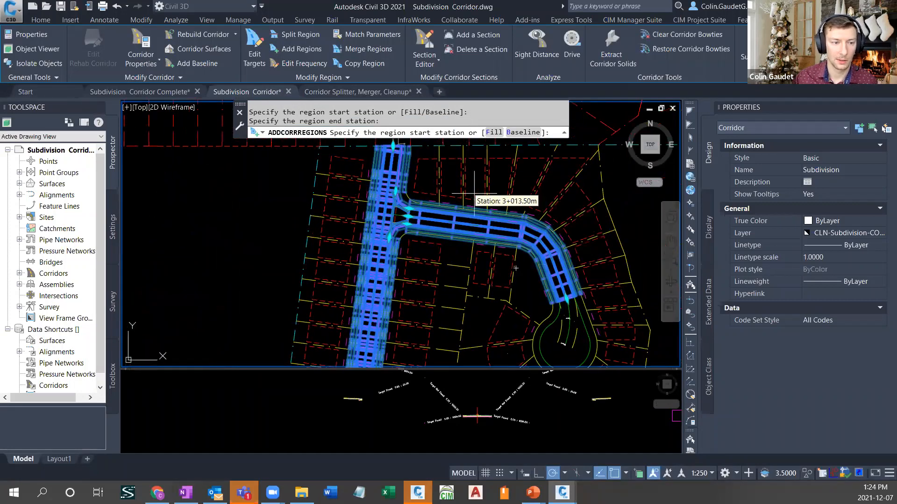
{"action": "key", "text": "Return"}
- Set the CURB RETURN3 region's assembly frequency to 5 m along tangents with a 1 m curve increment
{"action": "scroll", "coordinate": [408, 229], "scroll_direction": "up", "scroll_amount": 5}
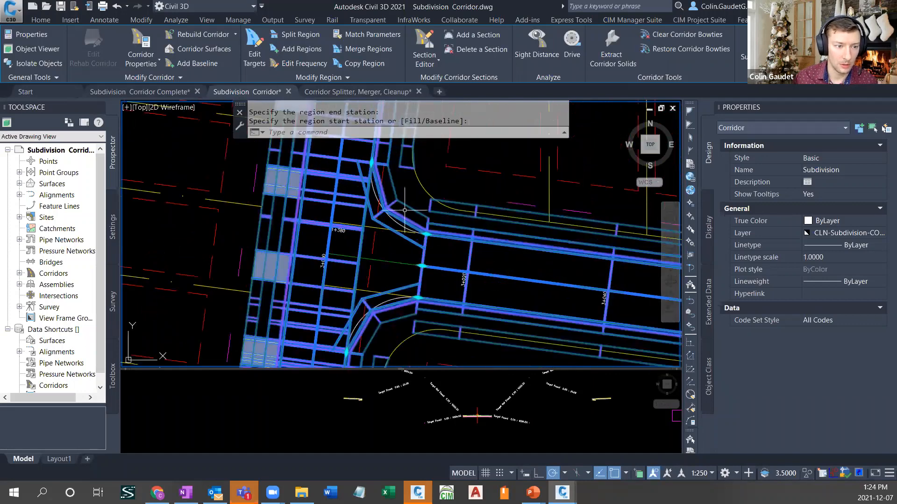
{"action": "middle_click_drag", "start_coordinate": [496, 280], "coordinate": [332, 206]}
{"action": "scroll", "coordinate": [333, 205], "scroll_direction": "down", "scroll_amount": 4}
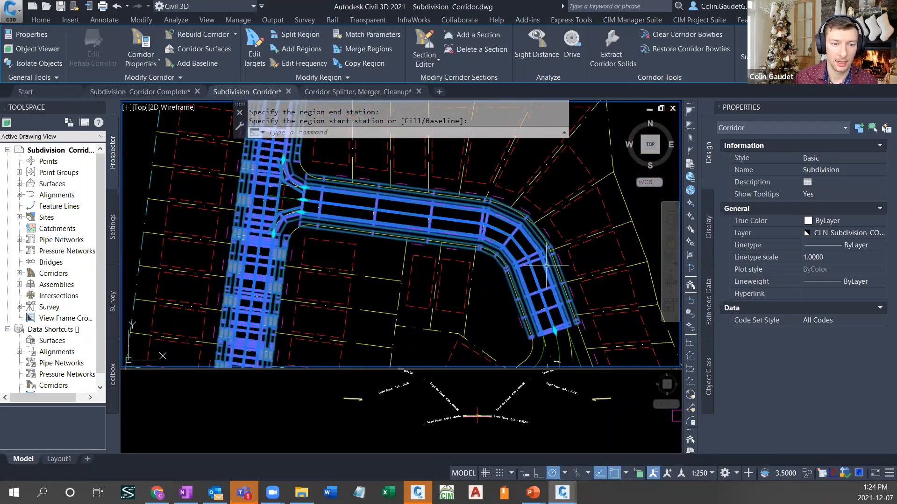
{"action": "middle_click_drag", "start_coordinate": [335, 330], "coordinate": [356, 169]}
{"action": "scroll", "coordinate": [355, 169], "scroll_direction": "down", "scroll_amount": 2}
{"action": "scroll", "coordinate": [358, 179], "scroll_direction": "down", "scroll_amount": 4}
{"action": "scroll", "coordinate": [328, 322], "scroll_direction": "up", "scroll_amount": 9}
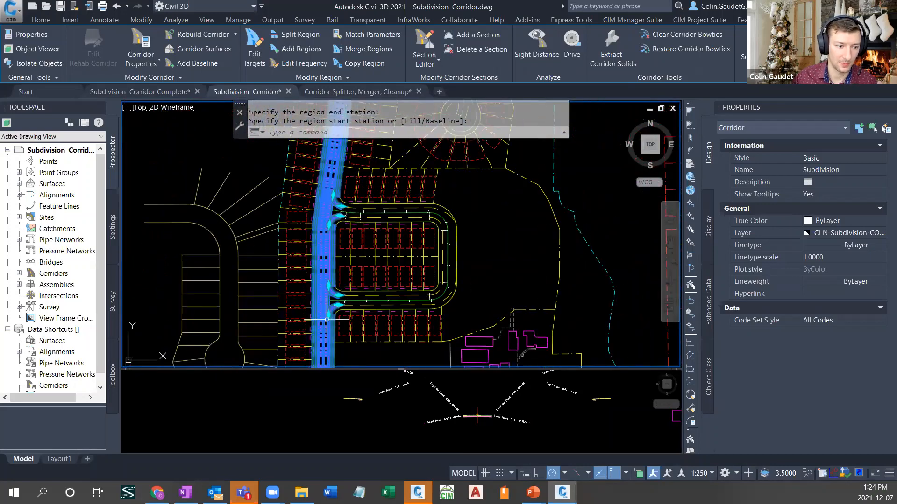
{"action": "middle_click_drag", "start_coordinate": [369, 247], "coordinate": [370, 284]}
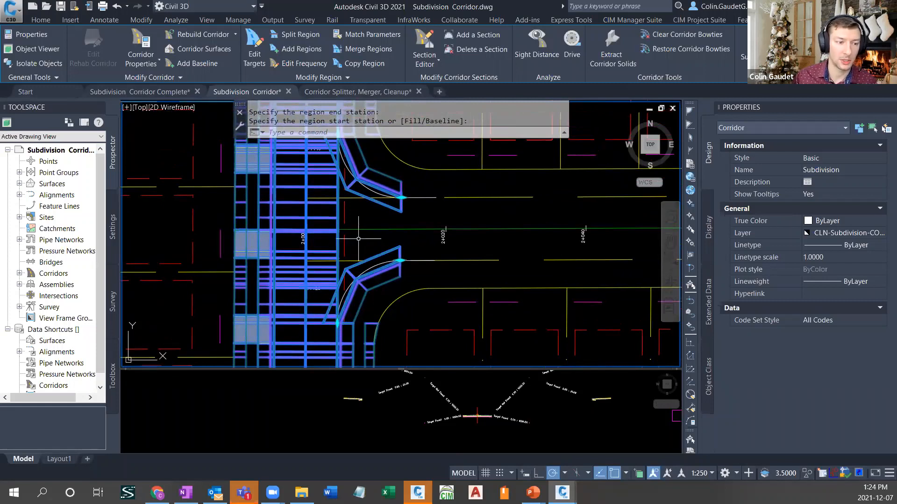
{"action": "left_click", "coordinate": [321, 63]}
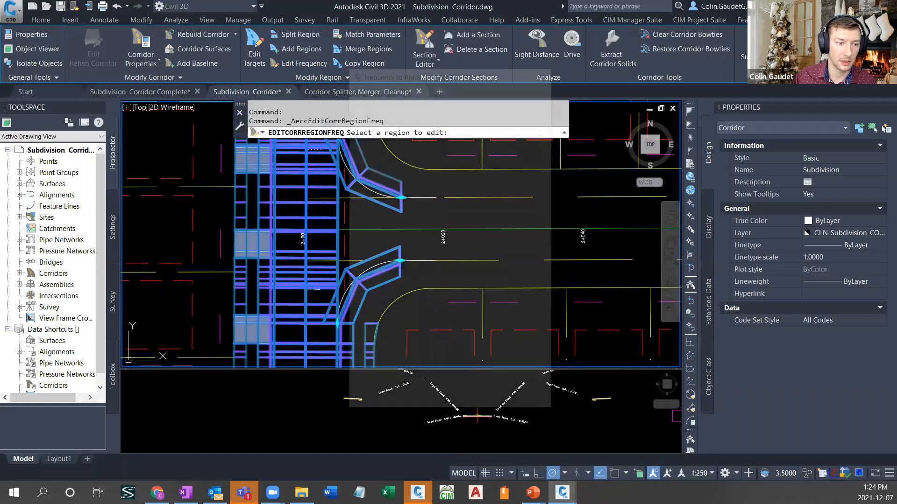
{"action": "left_click", "coordinate": [486, 151]}
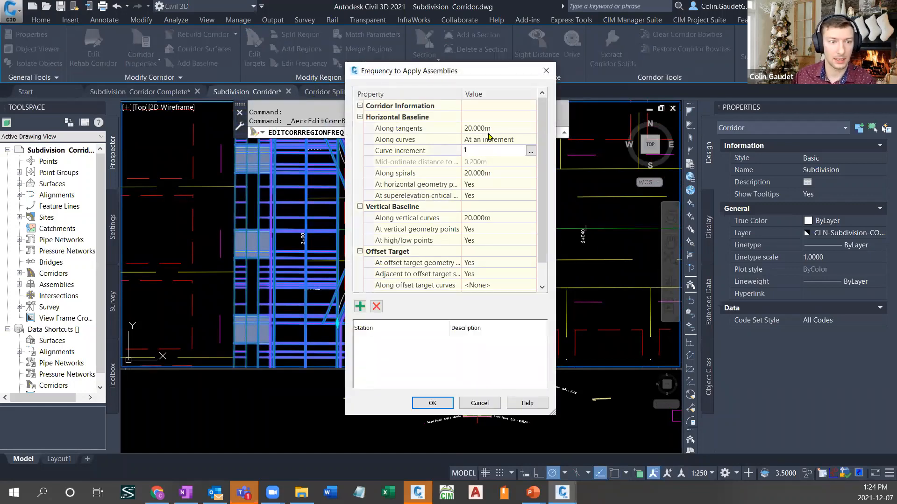
{"action": "type", "text": "1"}
{"action": "left_click", "coordinate": [488, 128]}
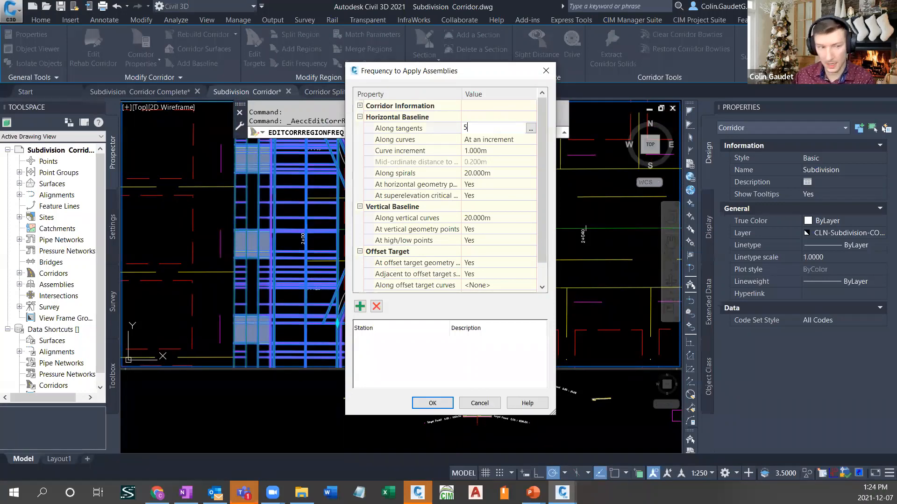
{"action": "type", "text": "5"}
{"action": "key", "text": "Return"}
{"action": "key", "text": "Return"}
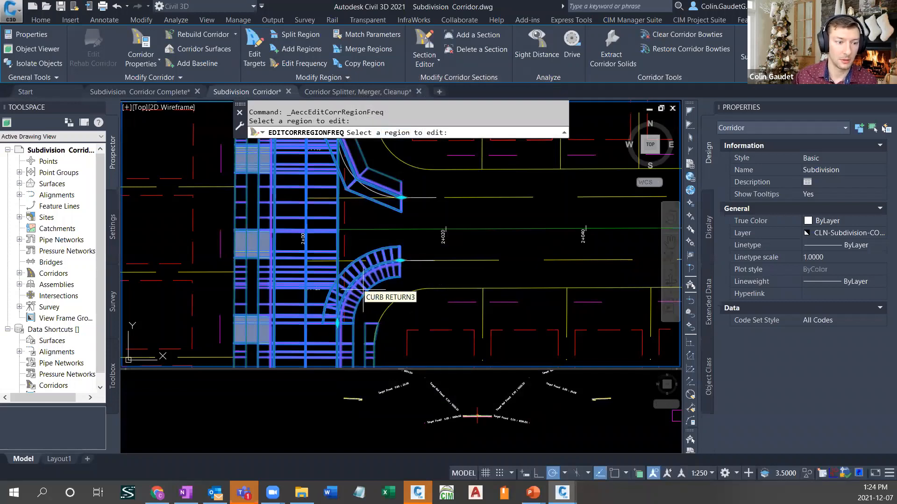
- Match the CURB RETURN3 region's parameters to the other curb return regions along Street 1, including those at Street 3, and deselect the corridor
{"action": "left_click", "coordinate": [372, 37]}
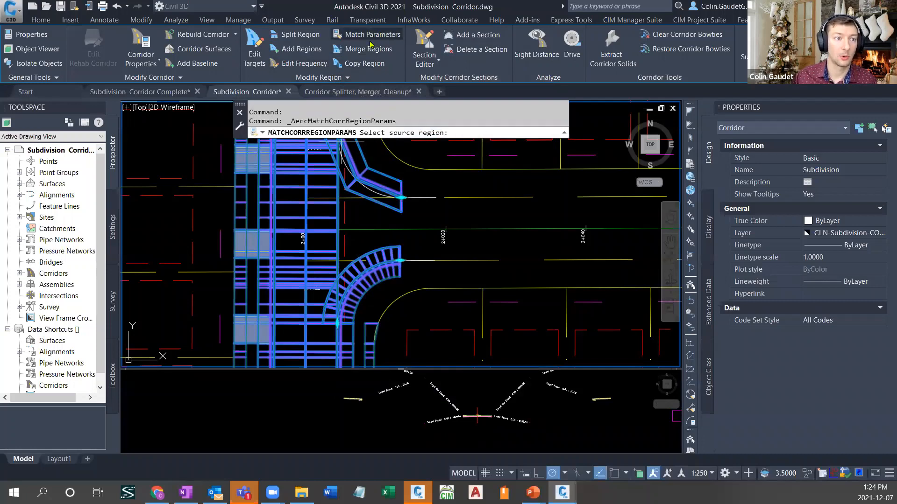
{"action": "left_click", "coordinate": [382, 265]}
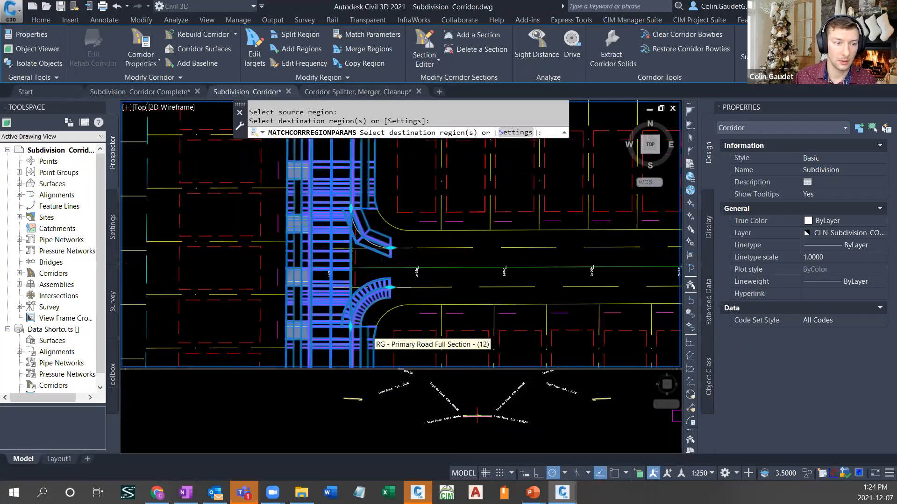
{"action": "scroll", "coordinate": [376, 285], "scroll_direction": "down", "scroll_amount": 3}
{"action": "scroll", "coordinate": [380, 162], "scroll_direction": "up", "scroll_amount": 4}
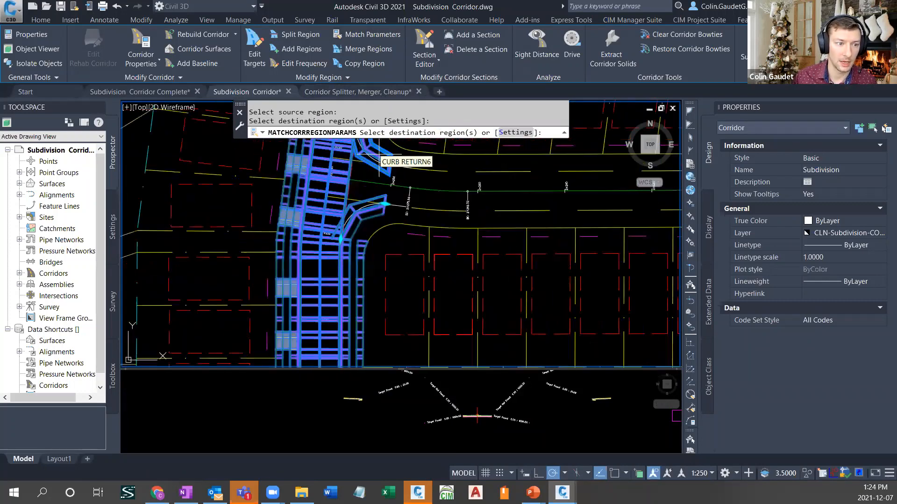
{"action": "left_click", "coordinate": [376, 156]}
{"action": "left_click", "coordinate": [376, 203]}
{"action": "scroll", "coordinate": [392, 154], "scroll_direction": "down", "scroll_amount": 4}
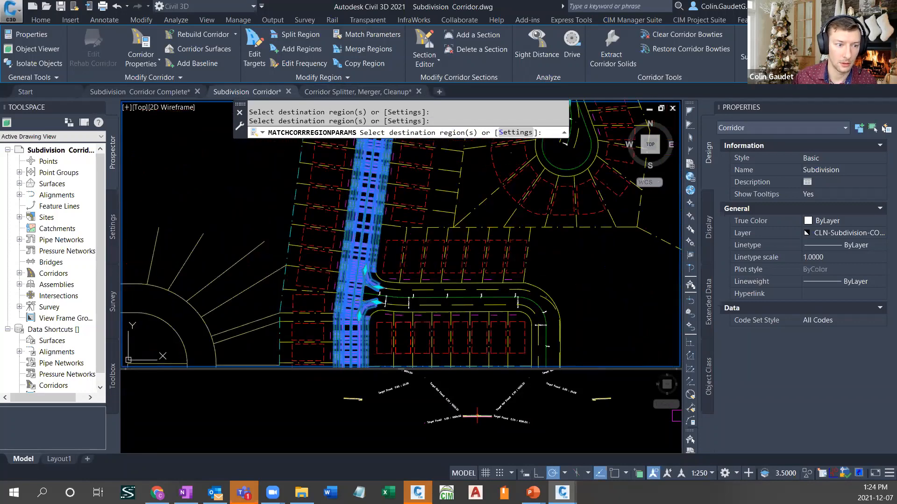
{"action": "scroll", "coordinate": [396, 151], "scroll_direction": "up", "scroll_amount": 5}
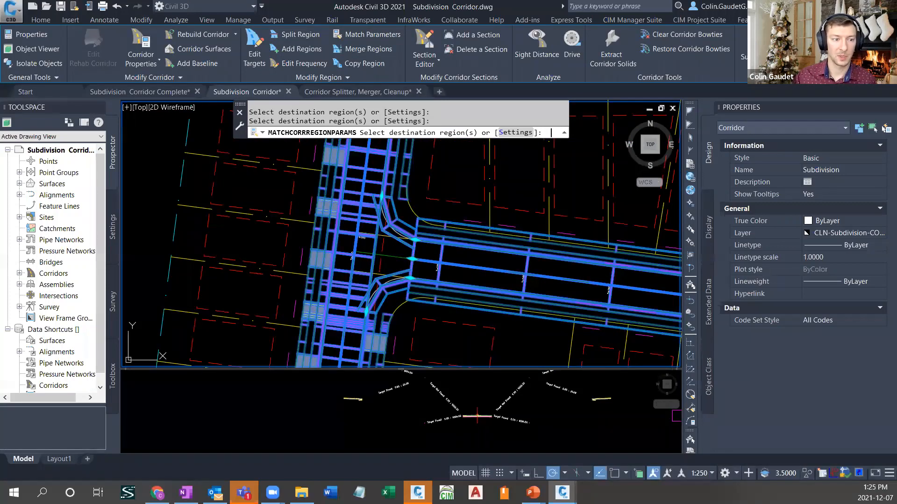
{"action": "key", "text": "Return"}
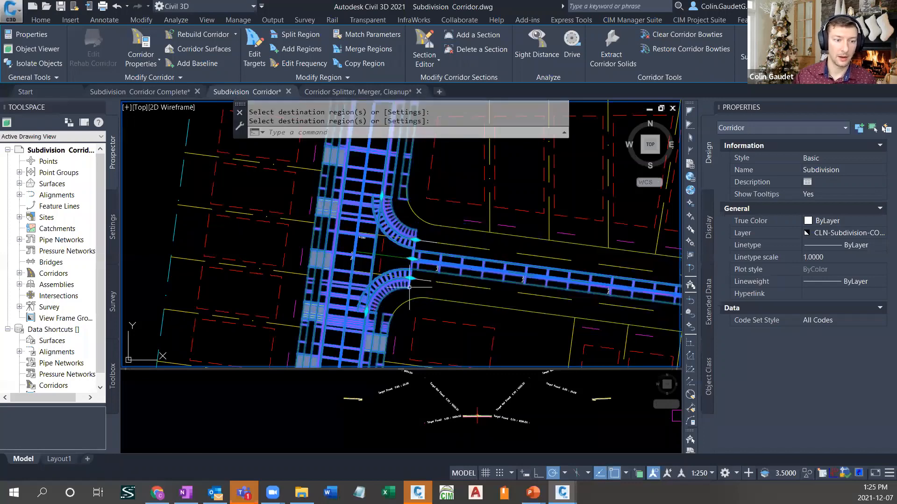
{"action": "key", "text": "Escape"}
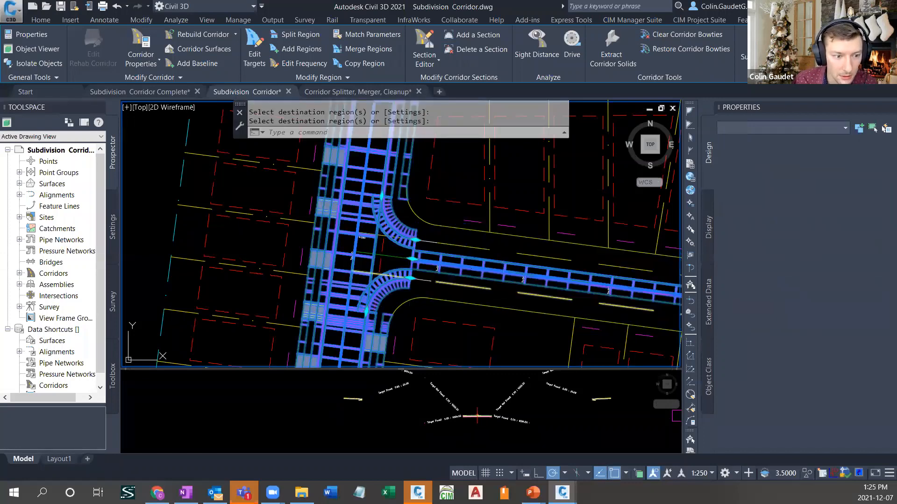
{"action": "left_click", "coordinate": [498, 243]}
{"action": "key", "text": "Escape"}
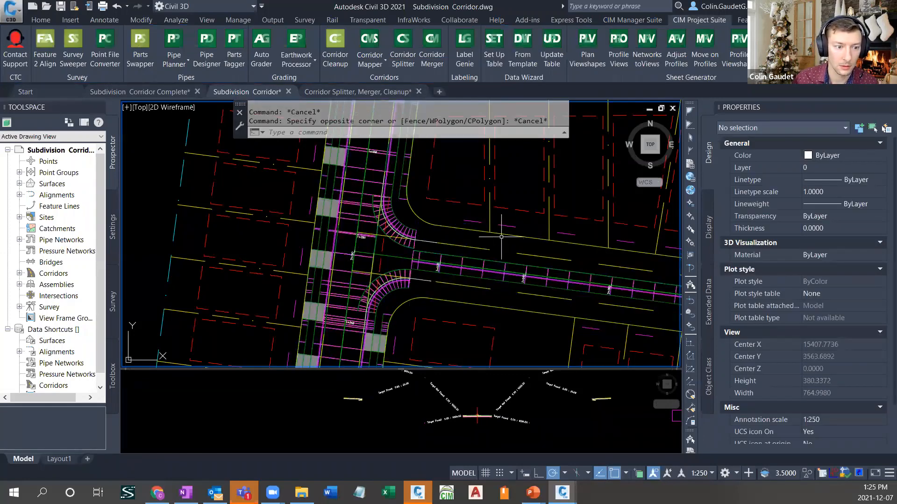
- Reassign the Secondary Road Full Section assembly to the Street 3 region through its region properties
{"action": "middle_click_drag", "start_coordinate": [513, 267], "coordinate": [444, 225]}
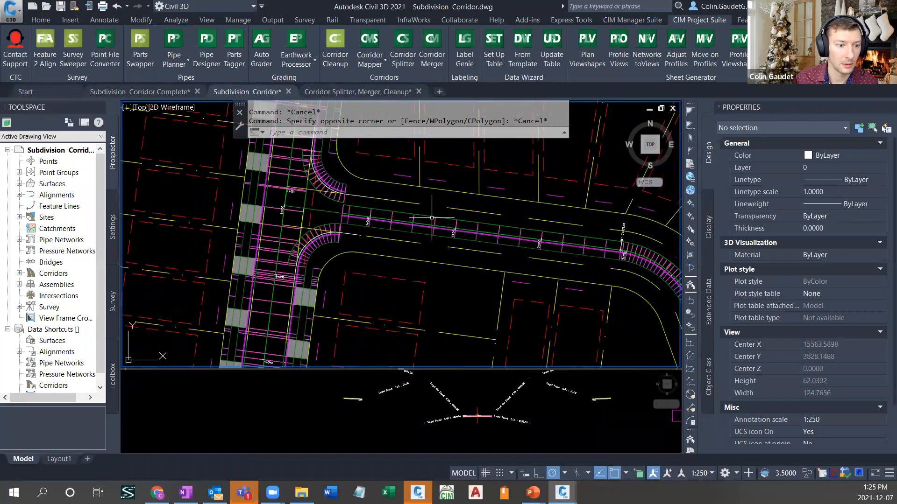
{"action": "left_click", "coordinate": [434, 217]}
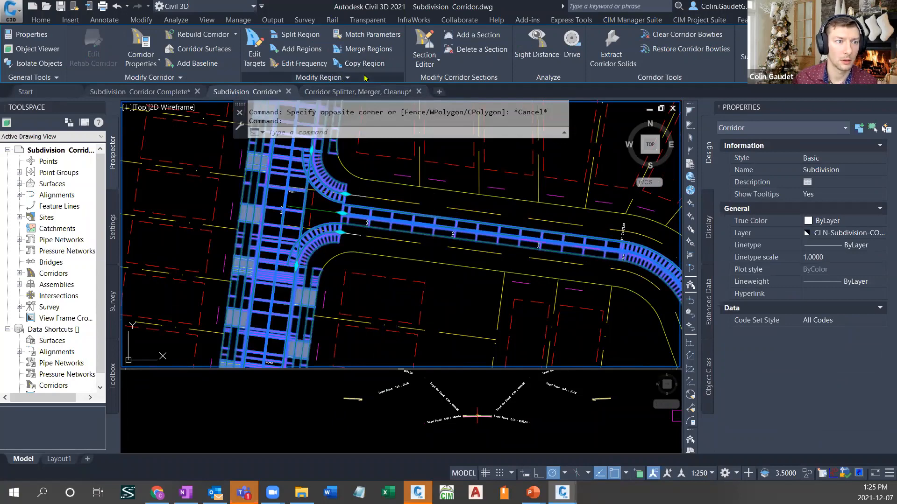
{"action": "left_click", "coordinate": [359, 77]}
{"action": "left_click", "coordinate": [355, 106]}
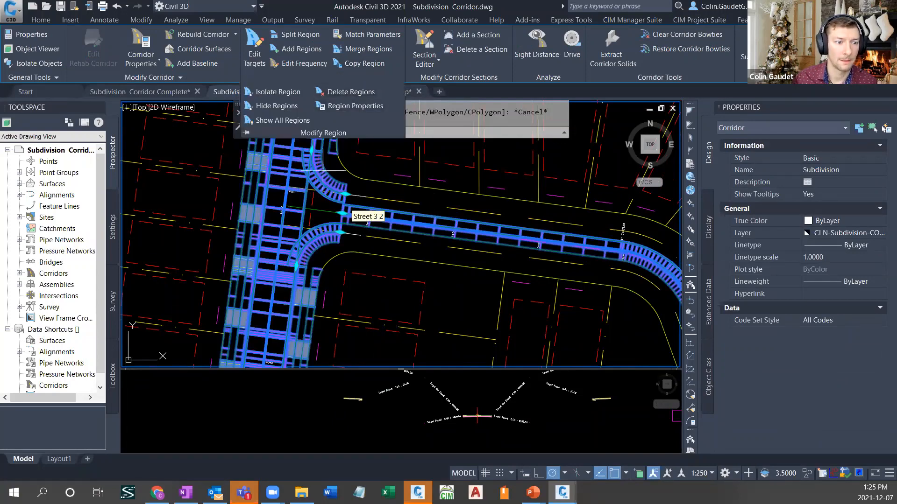
{"action": "left_click", "coordinate": [449, 223]}
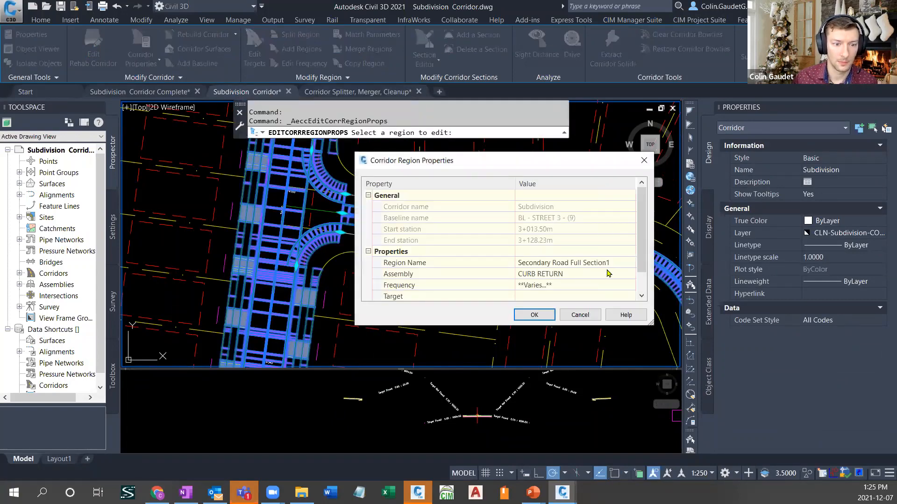
{"action": "left_click", "coordinate": [628, 275]}
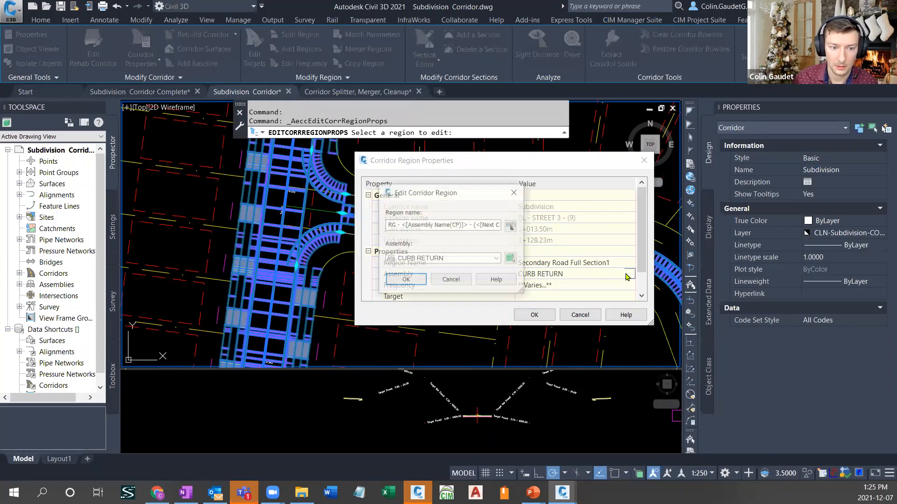
{"action": "left_click", "coordinate": [469, 259]}
{"action": "left_click", "coordinate": [447, 288]}
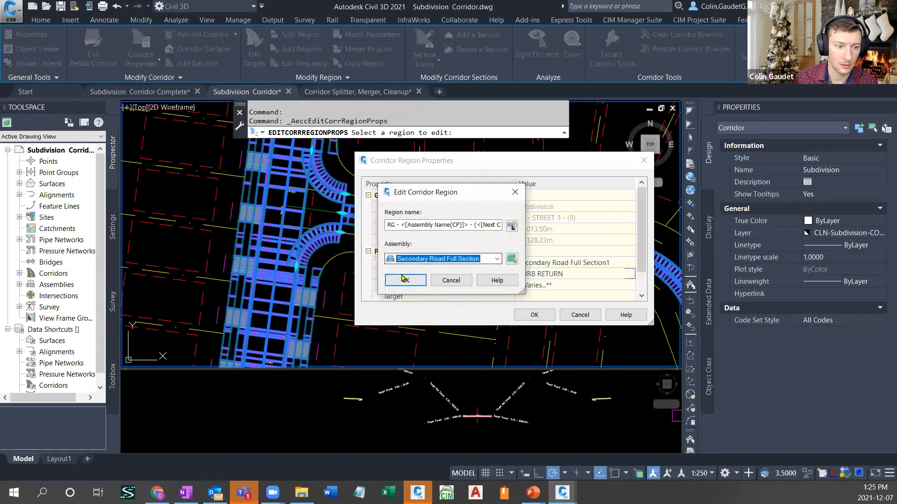
{"action": "left_click", "coordinate": [403, 280]}
{"action": "left_click", "coordinate": [535, 315]}
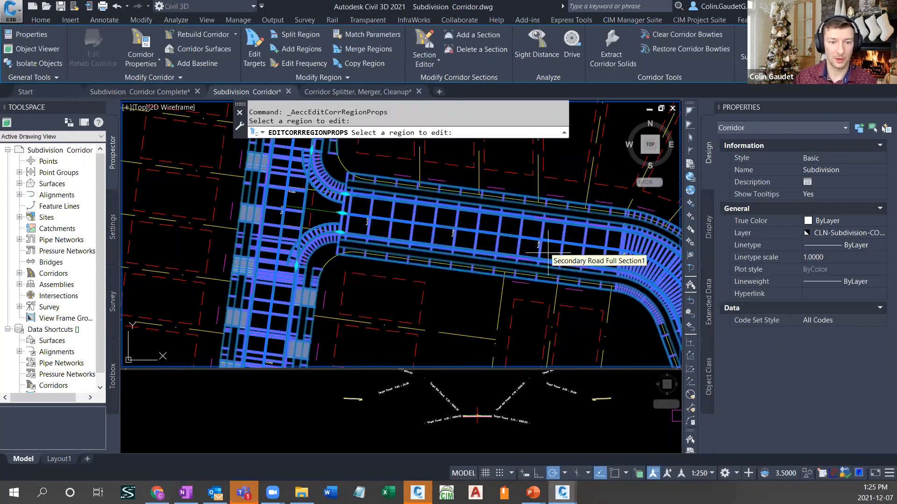
{"action": "key", "text": "Escape"}
- Examine the corridor along Street 1 from the Street 3 intersection to the curb returns at the northern Street 2 intersection
{"action": "scroll", "coordinate": [397, 285], "scroll_direction": "down", "scroll_amount": 2}
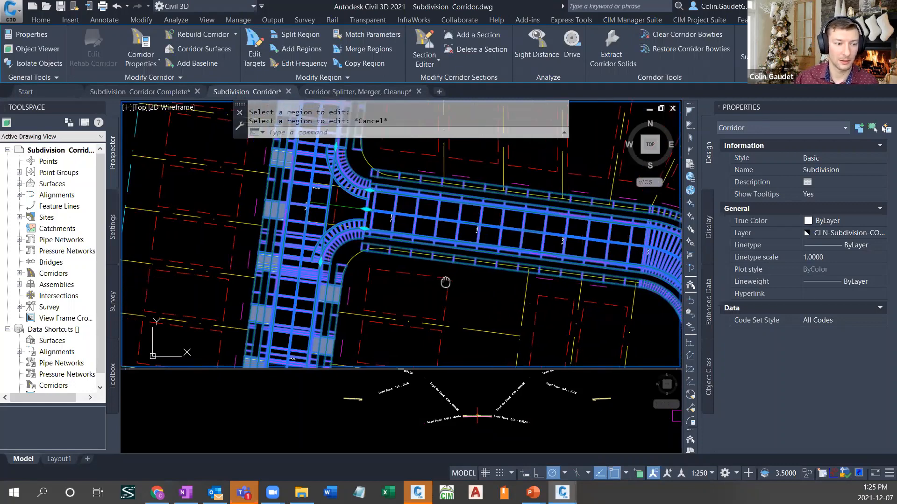
{"action": "middle_click_drag", "start_coordinate": [398, 285], "coordinate": [557, 257]}
{"action": "middle_click_drag", "start_coordinate": [569, 309], "coordinate": [513, 240]}
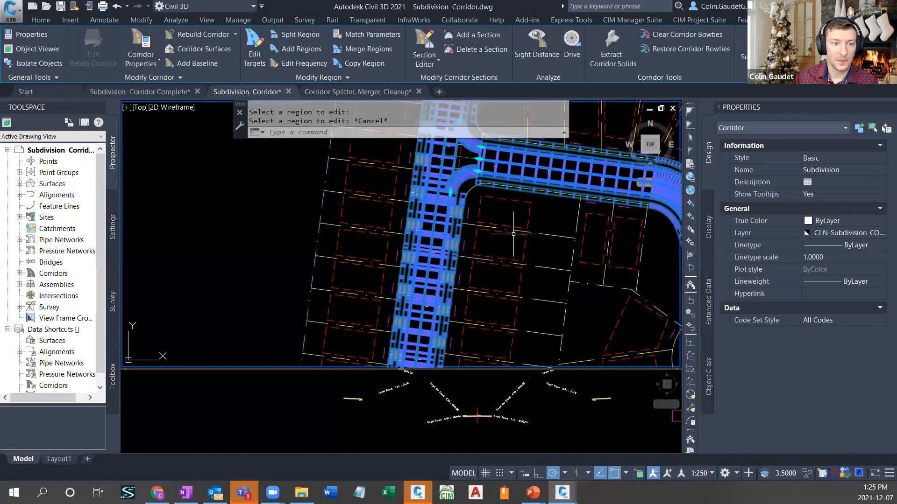
{"action": "middle_click_drag", "start_coordinate": [513, 307], "coordinate": [478, 169]}
{"action": "middle_click_drag", "start_coordinate": [477, 344], "coordinate": [472, 176]}
{"action": "scroll", "coordinate": [387, 293], "scroll_direction": "up", "scroll_amount": 3}
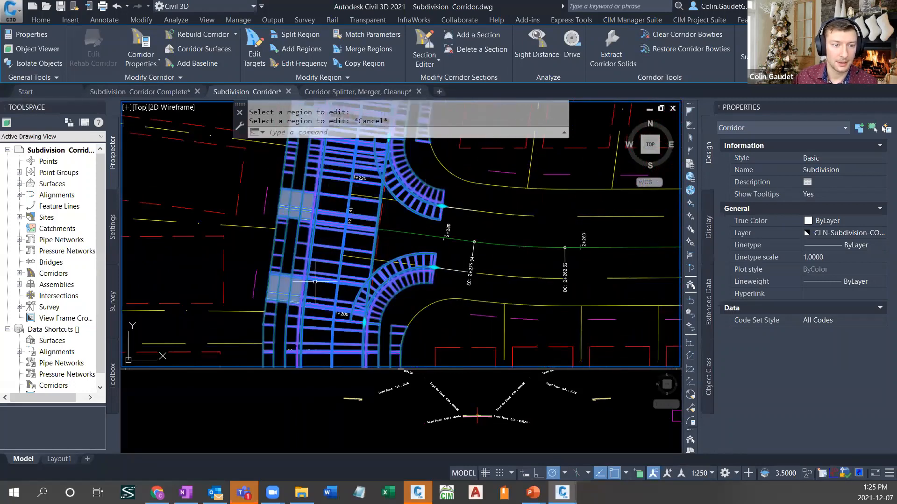
{"action": "key", "text": "Escape"}
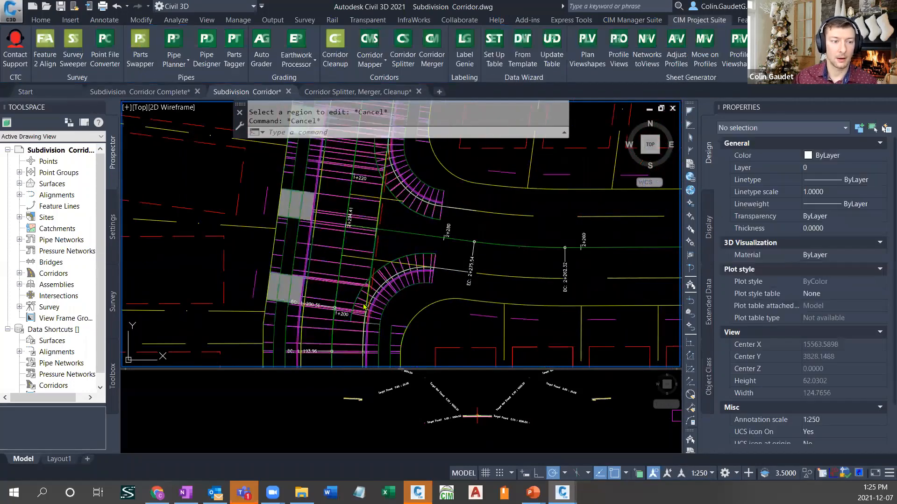
{"action": "scroll", "coordinate": [351, 297], "scroll_direction": "down", "scroll_amount": 2}
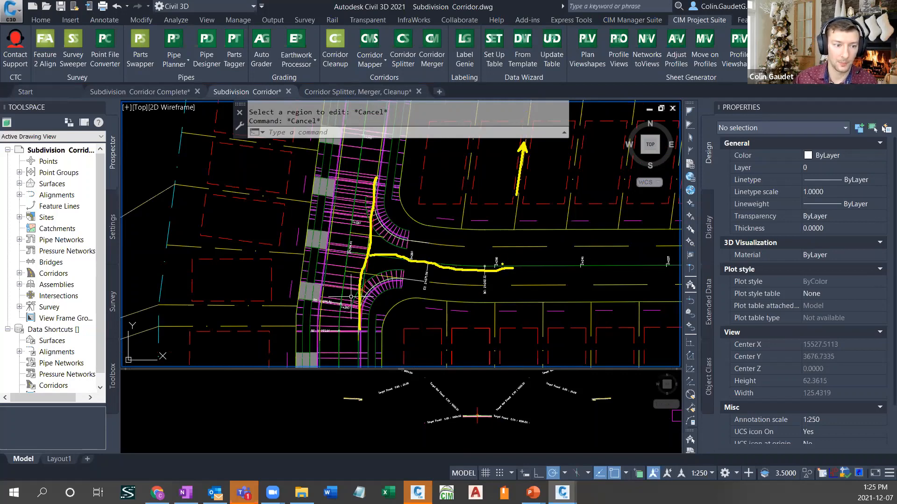
{"action": "key", "text": "Escape"}
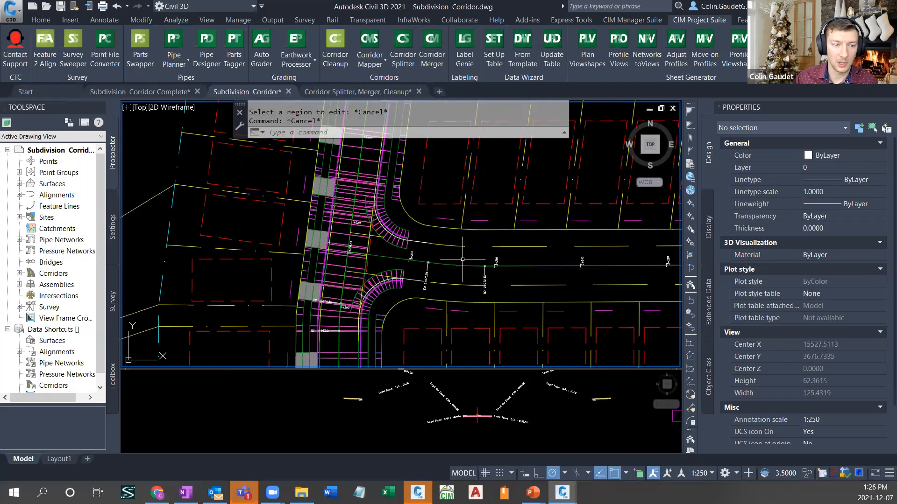
- Open Corridor Mapper for the Subdivision corridor and look through the width and offset targets for the curb return lane rows
{"action": "scroll", "coordinate": [465, 249], "scroll_direction": "down", "scroll_amount": 3}
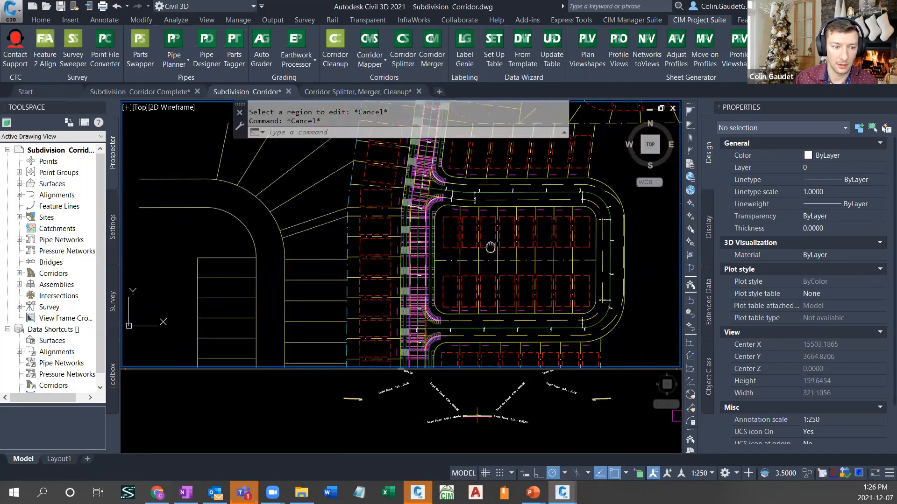
{"action": "left_click", "coordinate": [369, 43]}
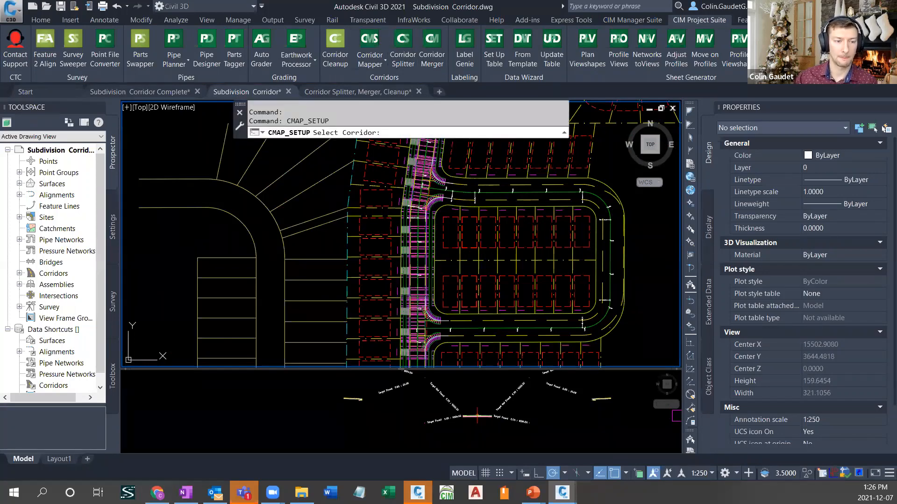
{"action": "left_click", "coordinate": [400, 266]}
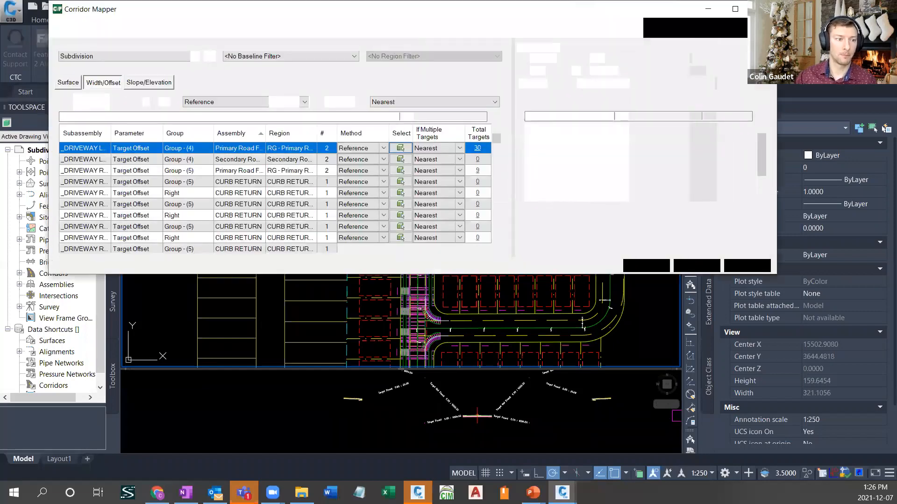
{"action": "scroll", "coordinate": [256, 181], "scroll_direction": "down", "scroll_amount": 3}
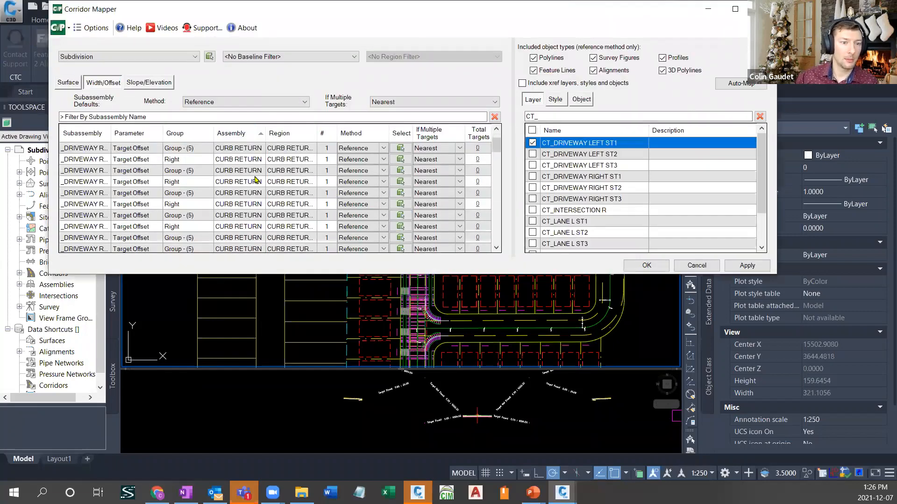
{"action": "scroll", "coordinate": [254, 198], "scroll_direction": "up", "scroll_amount": 3}
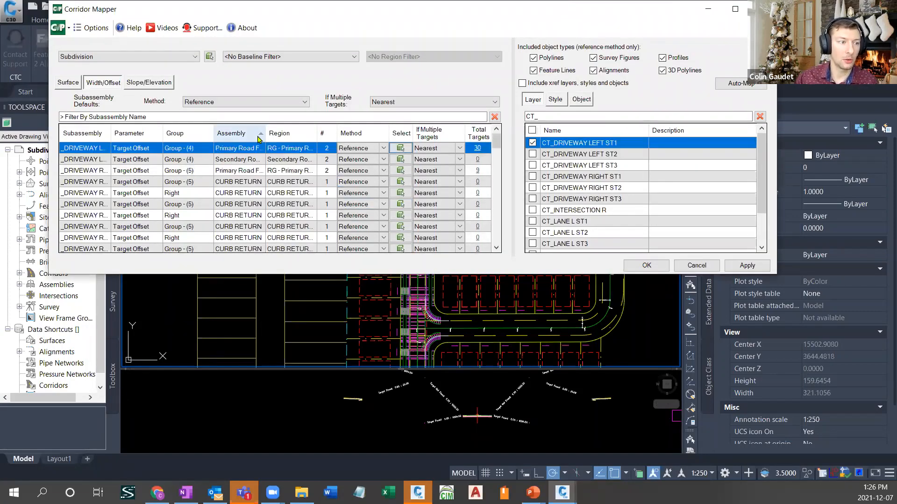
{"action": "left_click", "coordinate": [245, 183]}
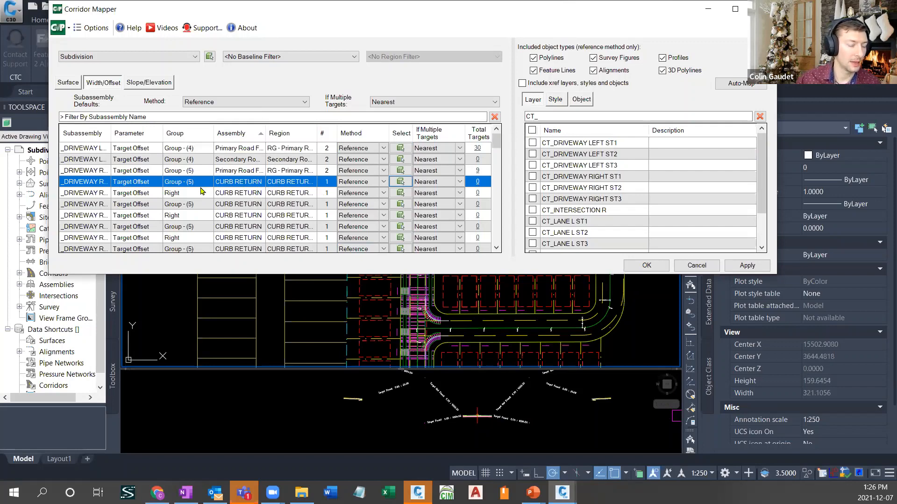
{"action": "scroll", "coordinate": [197, 184], "scroll_direction": "down", "scroll_amount": 3}
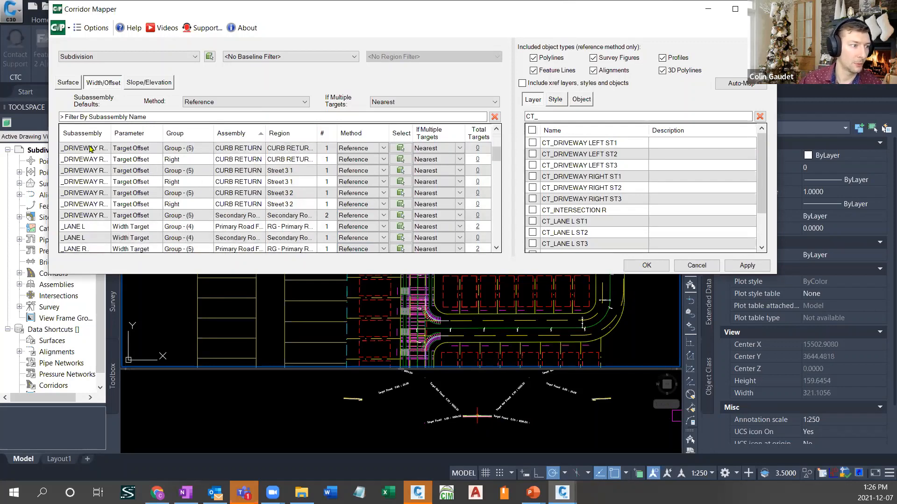
{"action": "scroll", "coordinate": [119, 177], "scroll_direction": "down", "scroll_amount": 2}
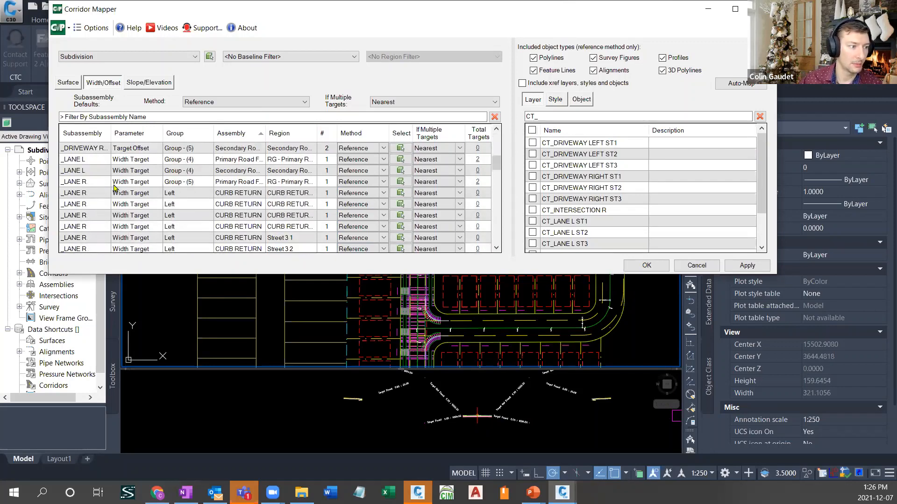
- Map the first CURB RETURN _LANE R width target to the CLN-STREET 2 layer, filtering layers by CLN, and check its target objects
{"action": "left_click", "coordinate": [90, 196]}
{"action": "left_click", "coordinate": [92, 182]}
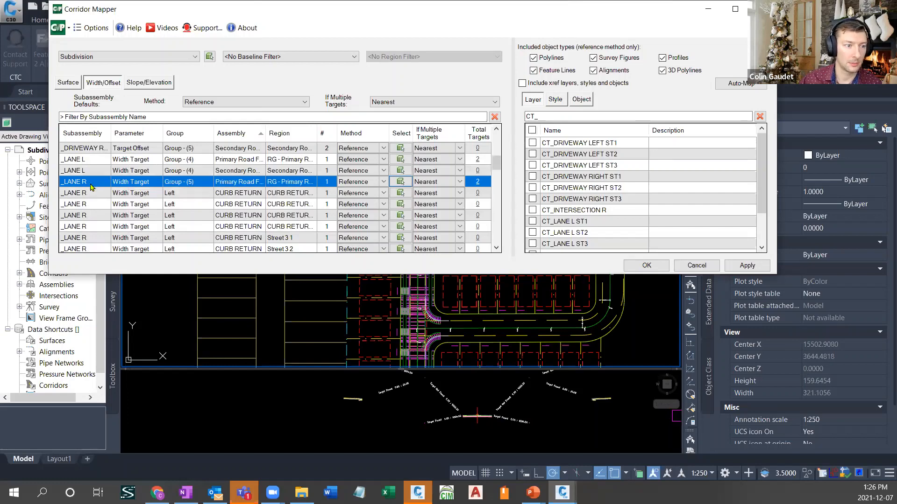
{"action": "left_click", "coordinate": [313, 194]}
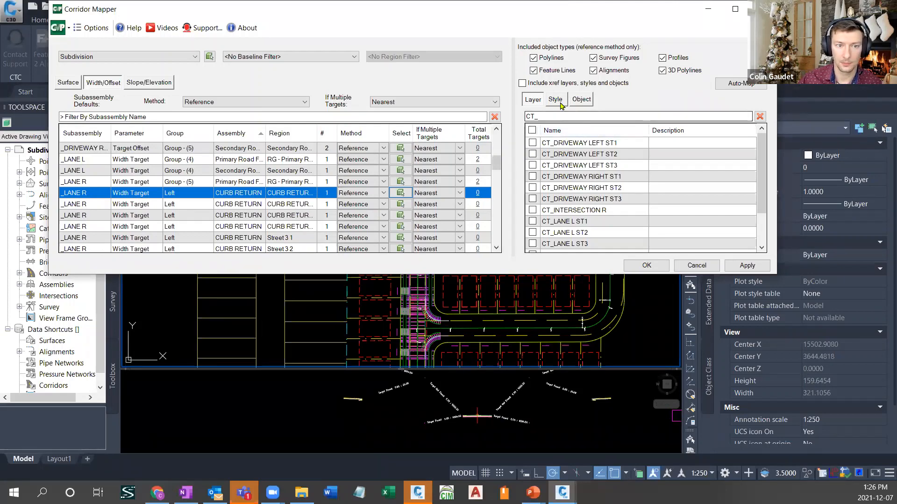
{"action": "left_click_drag", "start_coordinate": [546, 118], "coordinate": [509, 118]}
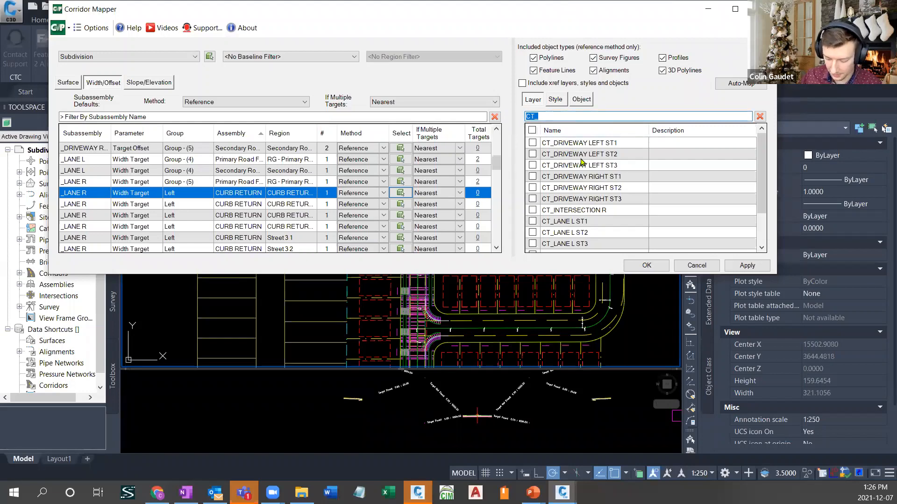
{"action": "type", "text": "CLN"}
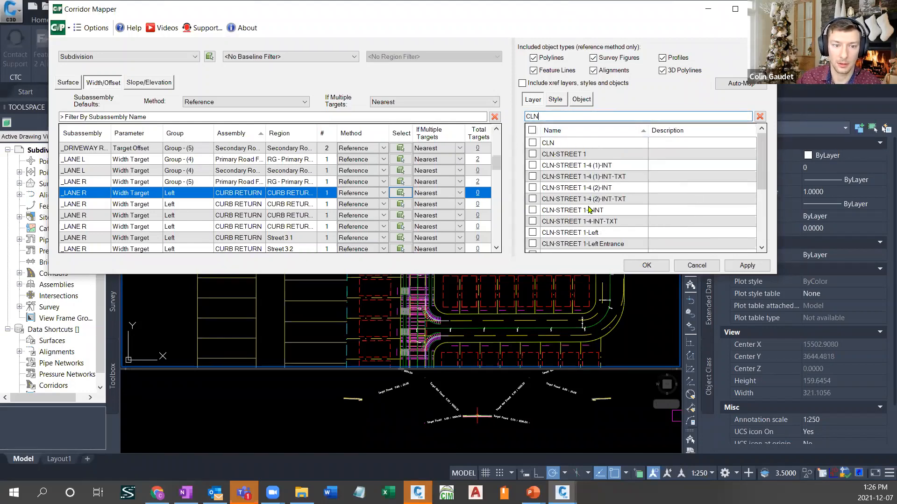
{"action": "scroll", "coordinate": [588, 210], "scroll_direction": "down", "scroll_amount": 2}
{"action": "left_click", "coordinate": [535, 225]}
{"action": "left_click", "coordinate": [533, 222]}
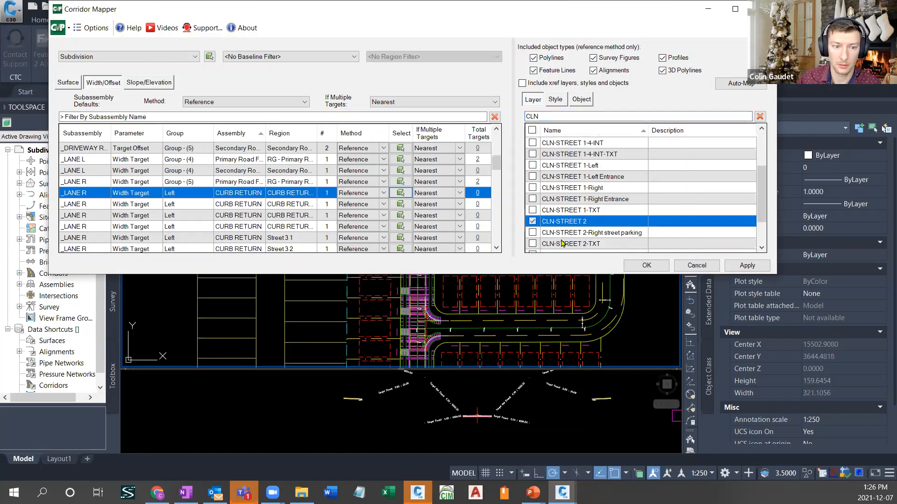
{"action": "left_click", "coordinate": [477, 192]}
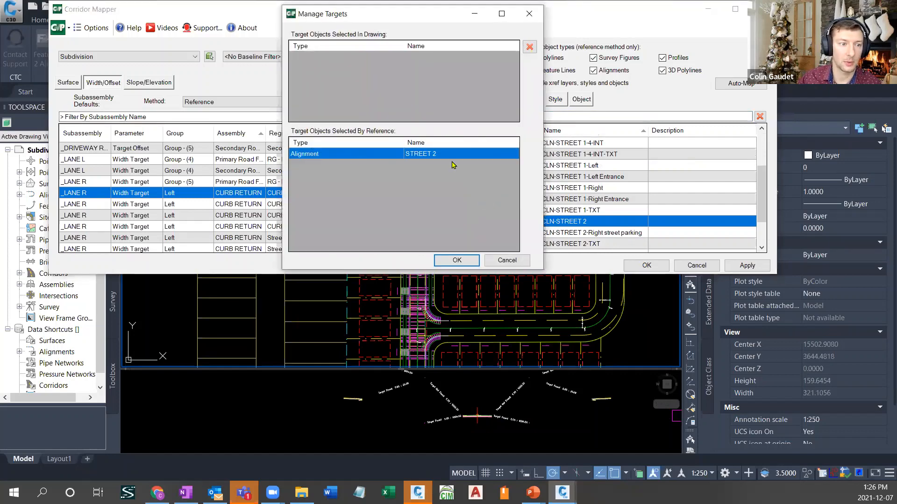
{"action": "left_click", "coordinate": [457, 261]}
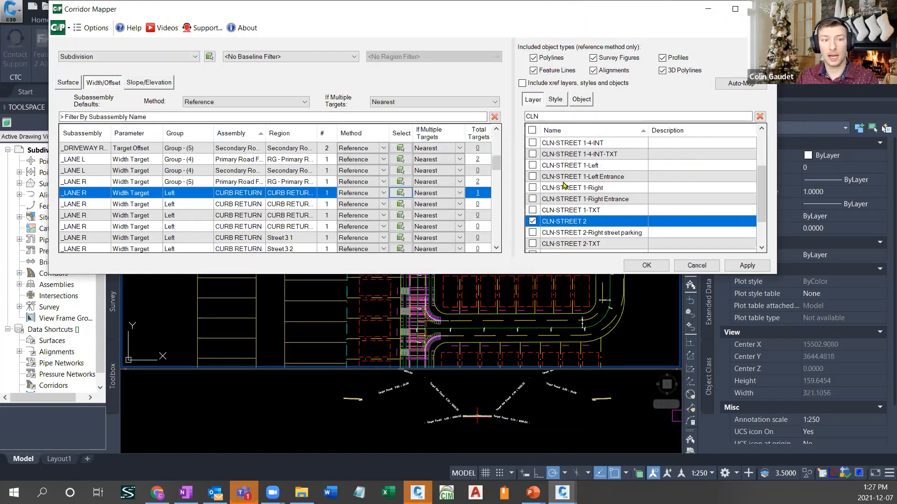
- Add the Offsets alignment style to the first CURB RETURN _LANE R width target and review its referenced alignments
{"action": "left_click", "coordinate": [556, 99]}
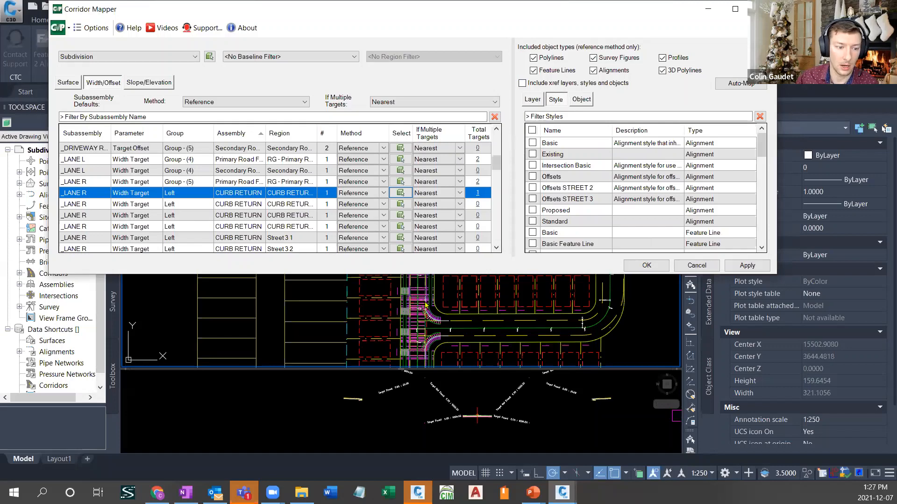
{"action": "left_click", "coordinate": [555, 178]}
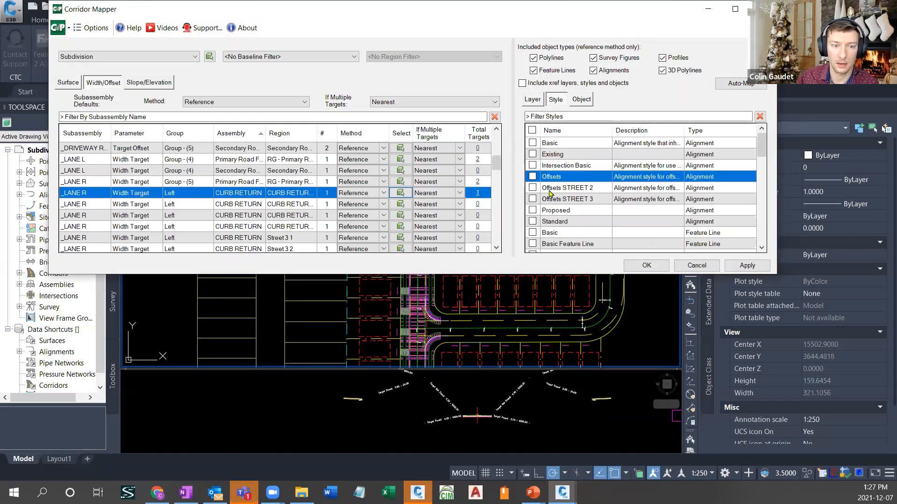
{"action": "left_click", "coordinate": [533, 177]}
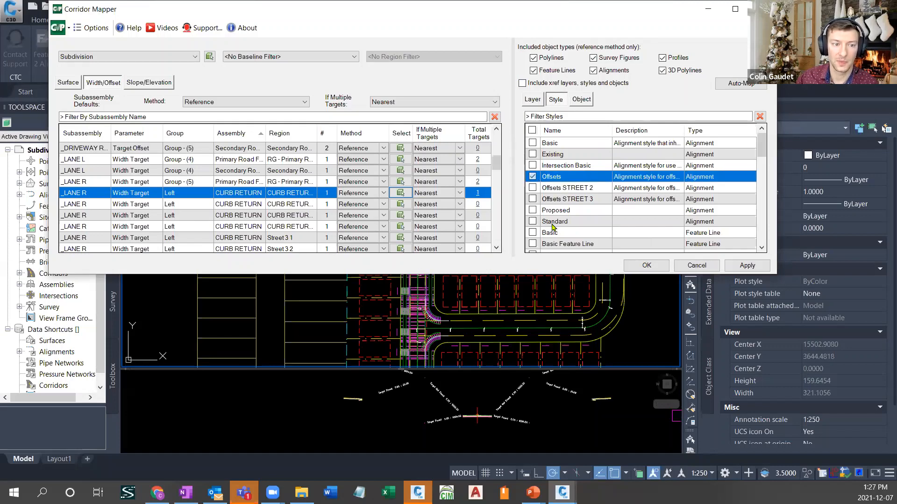
{"action": "left_click", "coordinate": [477, 193]}
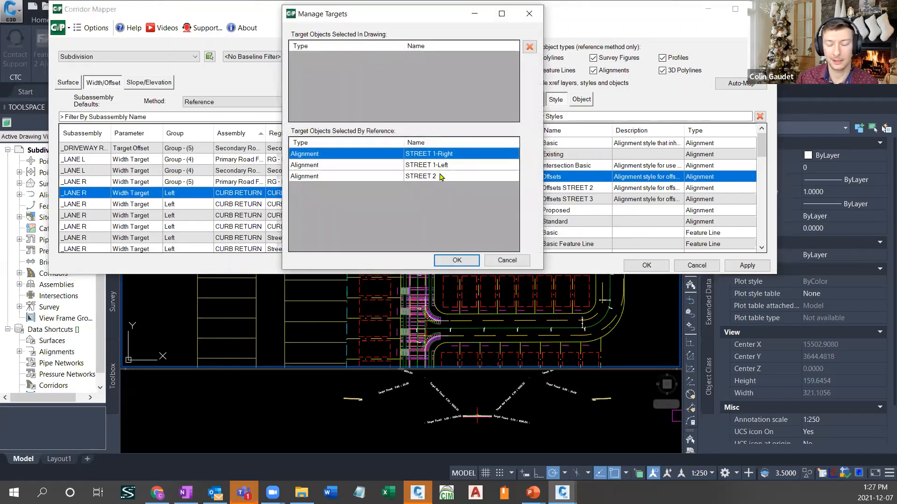
{"action": "left_click", "coordinate": [457, 260]}
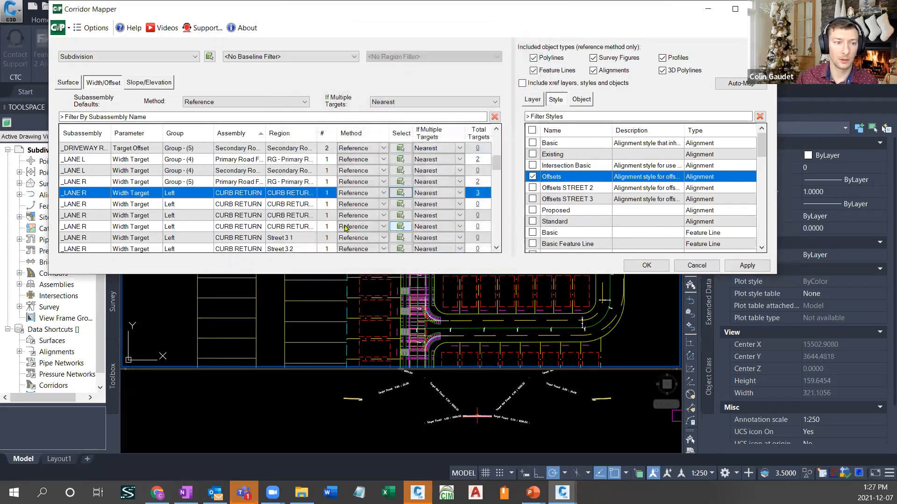
- Set the method to Mirror for the next three CURB RETURN _LANE R width targets
{"action": "left_click", "coordinate": [237, 208]}
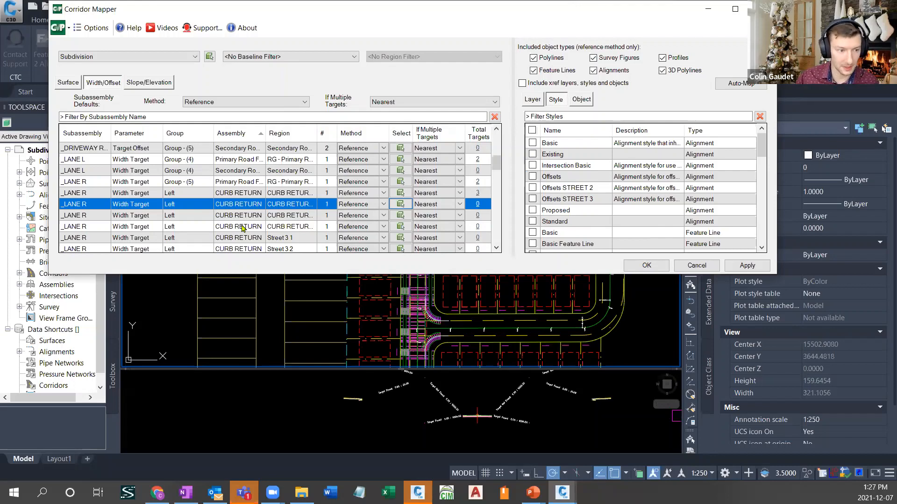
{"action": "left_click", "coordinate": [242, 228]}
{"action": "left_click", "coordinate": [384, 227]}
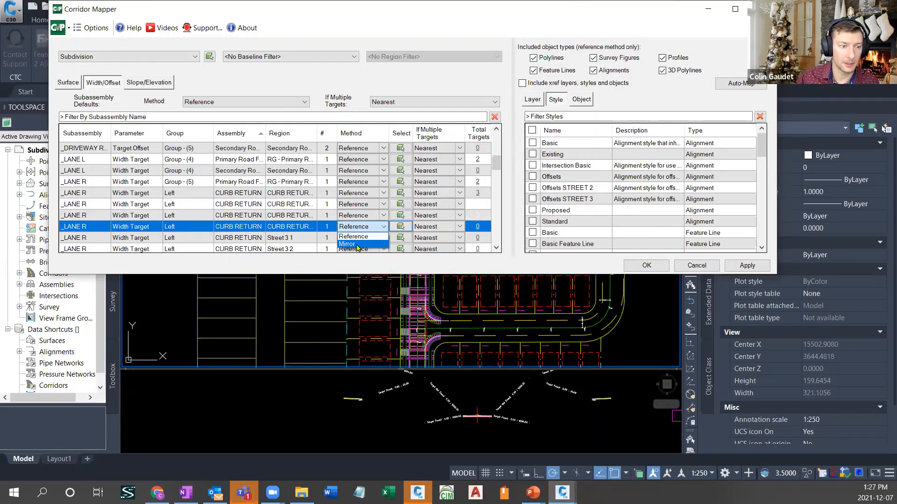
{"action": "left_click", "coordinate": [355, 245]}
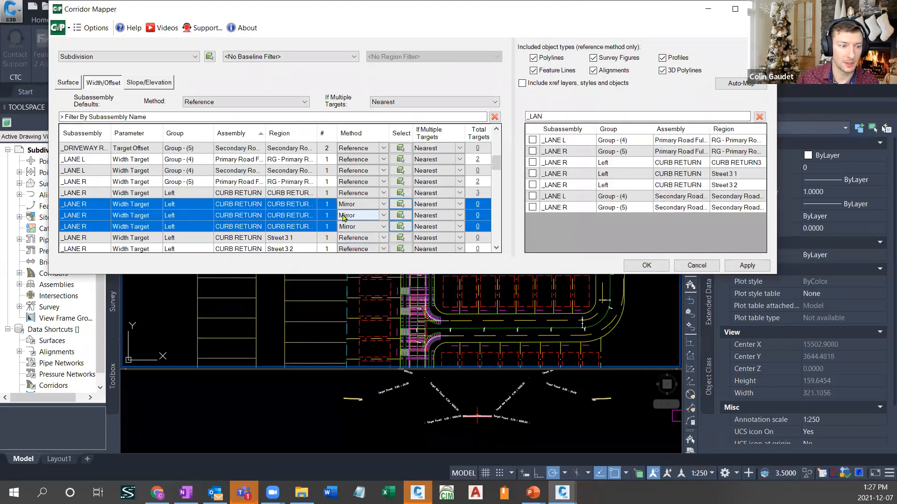
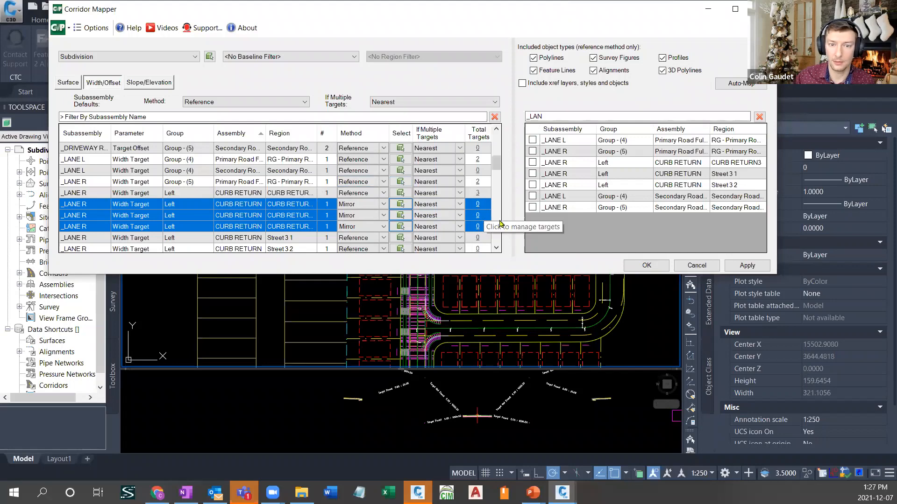
- Mirror the three CURB RETURN _LANE R targets from the CURB RETURN3 row, and map the Street 3 1 and Street 3 2 rows to the Offsets style
{"action": "left_click", "coordinate": [701, 164]}
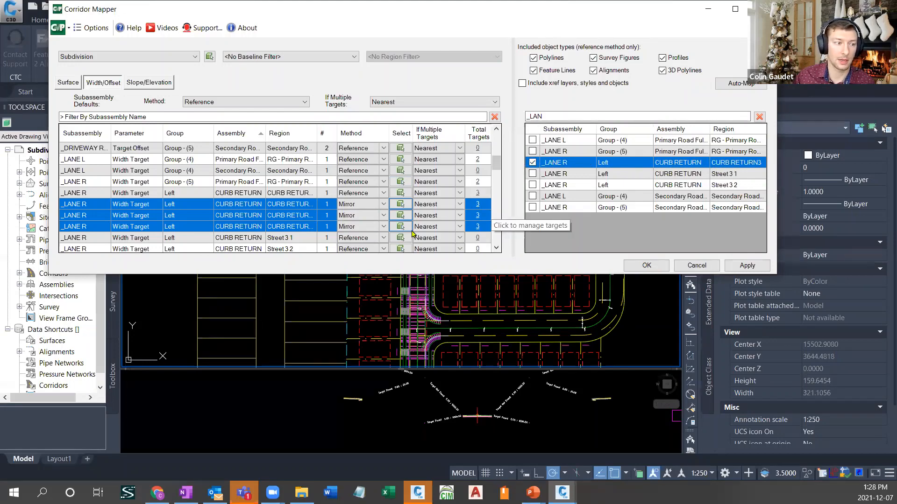
{"action": "left_click", "coordinate": [260, 239]}
{"action": "scroll", "coordinate": [236, 189], "scroll_direction": "down", "scroll_amount": 1}
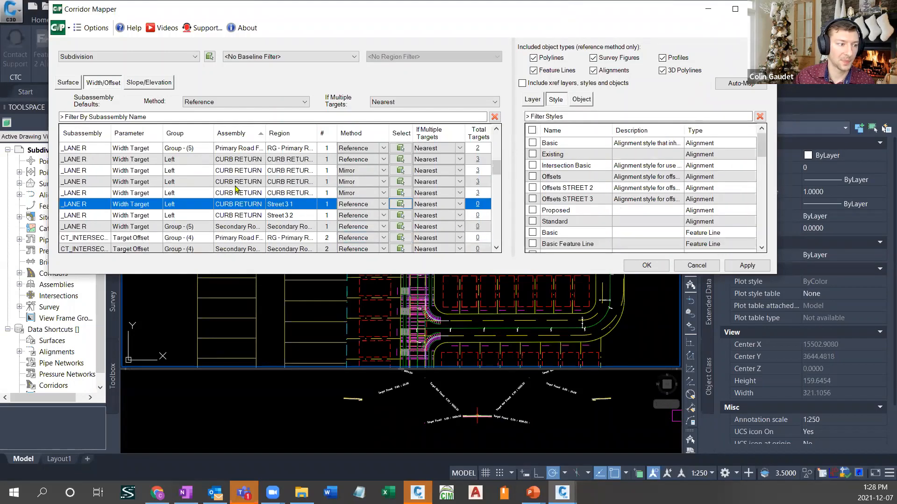
{"action": "left_click", "coordinate": [96, 218], "text": "shift"}
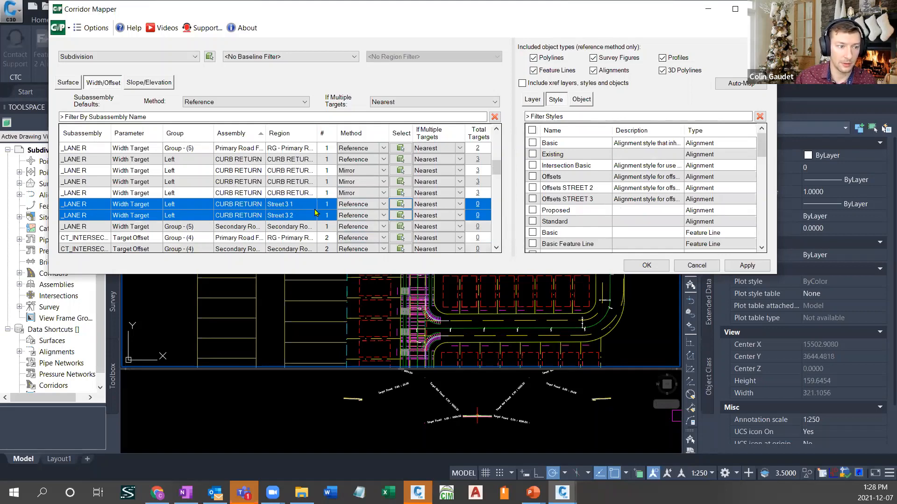
{"action": "left_click", "coordinate": [532, 177]}
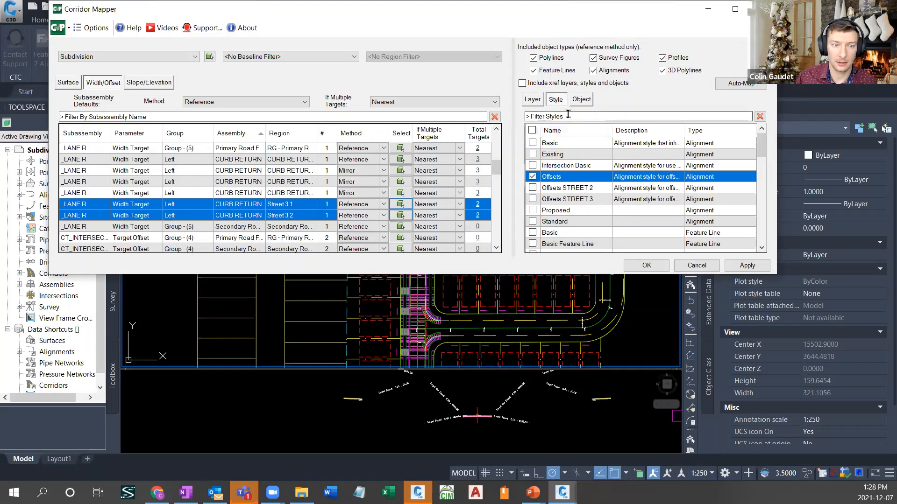
- Add the CLN-STREET 3 layer to the Street 3 1 and Street 3 2 _LANE R width targets and apply the corridor mapping
{"action": "left_click", "coordinate": [532, 99]}
{"action": "scroll", "coordinate": [579, 212], "scroll_direction": "down", "scroll_amount": 2}
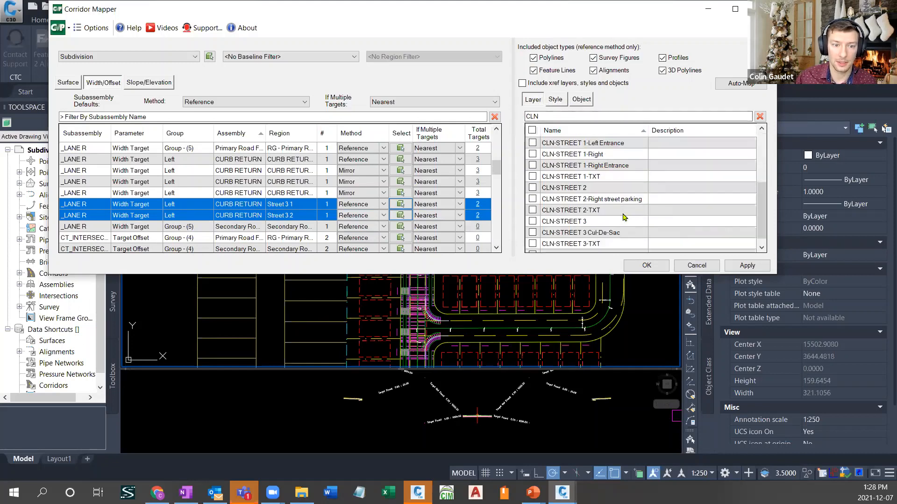
{"action": "left_click", "coordinate": [578, 214]}
{"action": "left_click", "coordinate": [532, 210]}
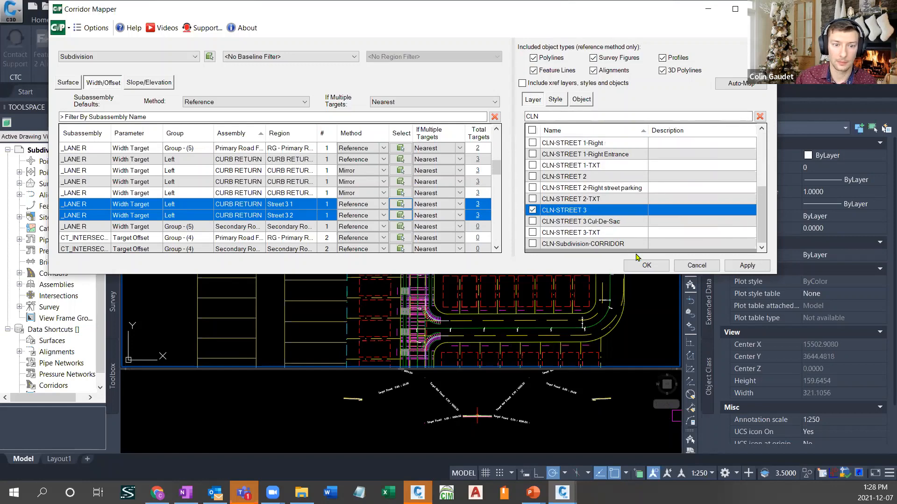
{"action": "left_click", "coordinate": [640, 263]}
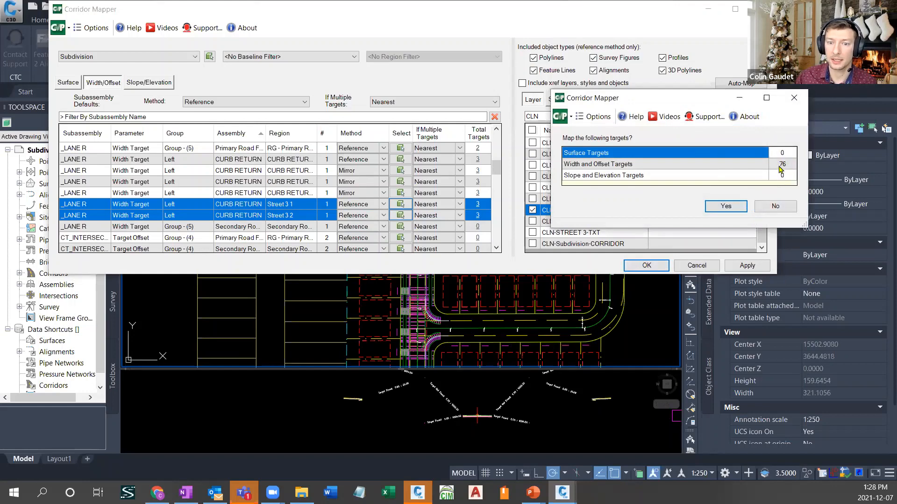
{"action": "left_click", "coordinate": [727, 206]}
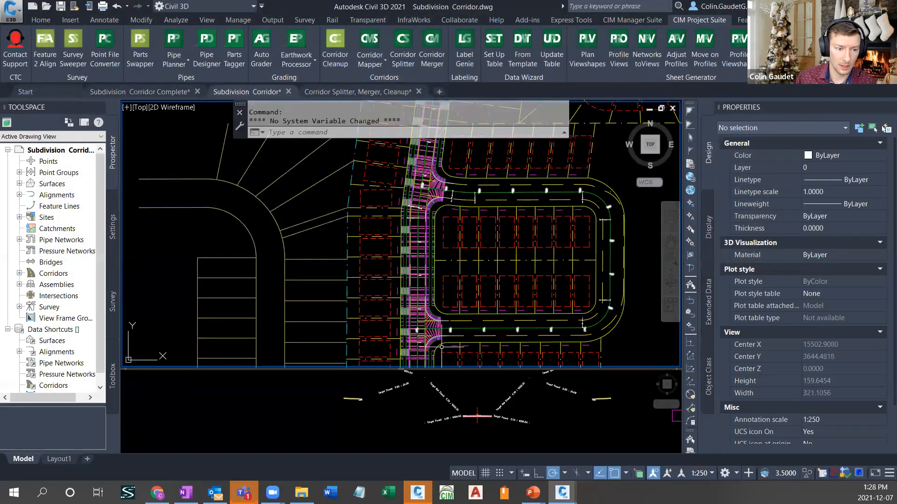
- Inspect the rebuilt curb returns at the side-street intersection and check the layer of the right-of-way polyline
{"action": "scroll", "coordinate": [438, 333], "scroll_direction": "up", "scroll_amount": 4}
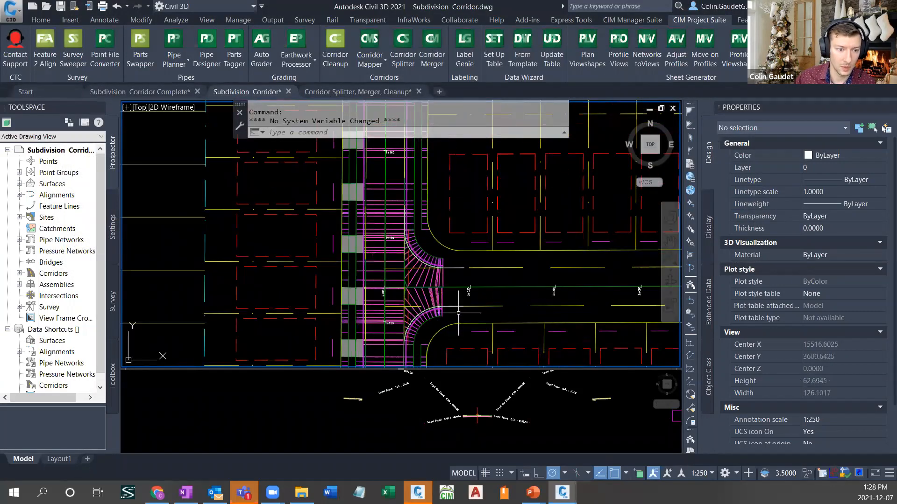
{"action": "middle_click_drag", "start_coordinate": [448, 239], "coordinate": [423, 283]}
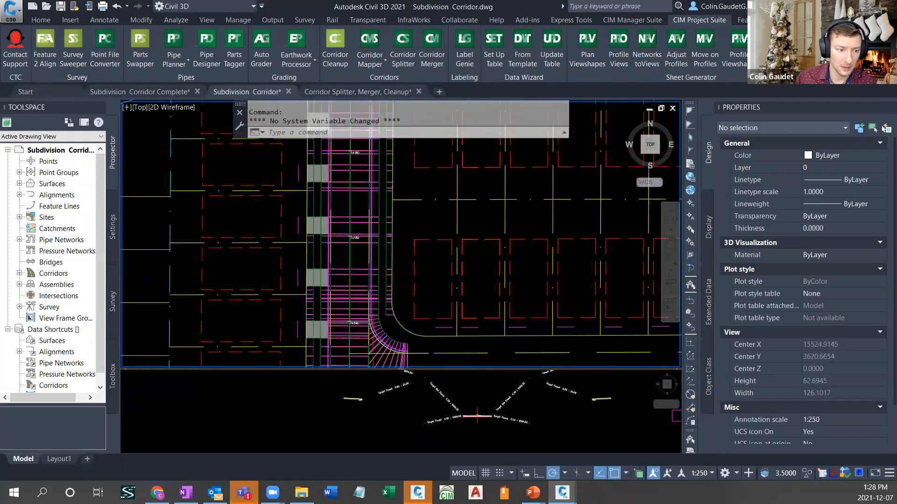
{"action": "scroll", "coordinate": [423, 283], "scroll_direction": "up", "scroll_amount": 4}
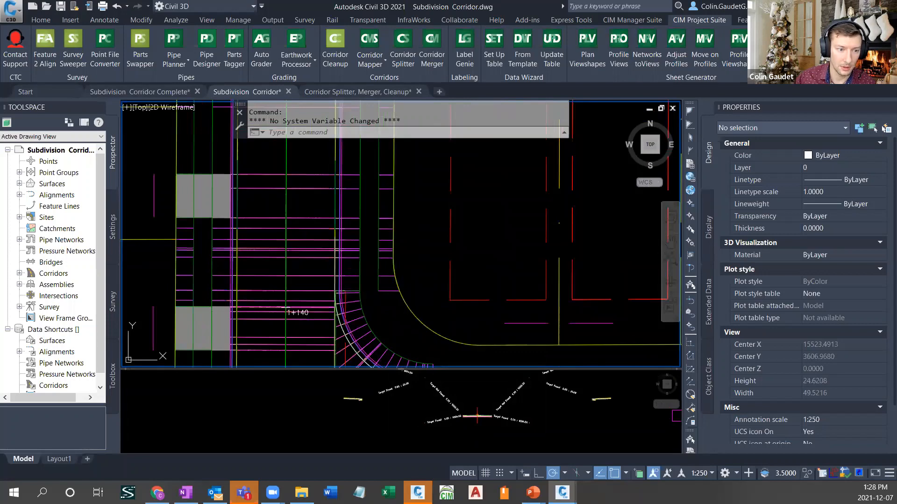
{"action": "left_click", "coordinate": [400, 299]}
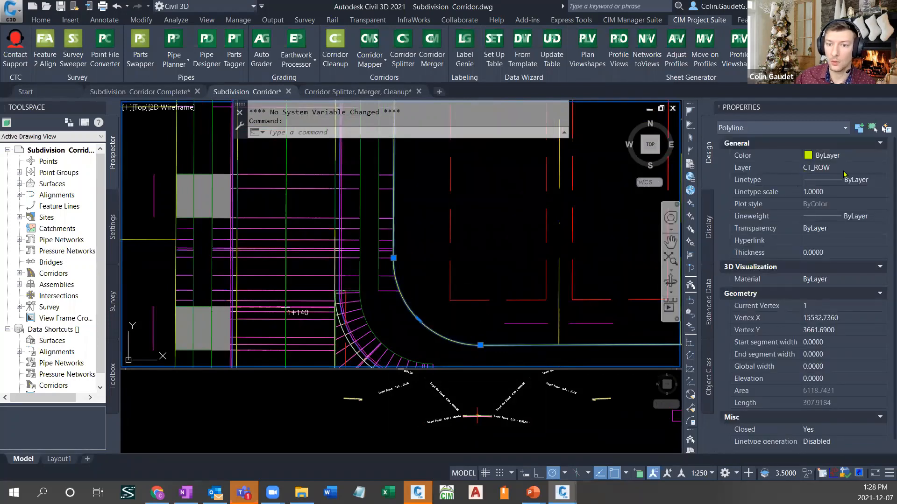
{"action": "key", "text": "Escape"}
{"action": "scroll", "coordinate": [427, 258], "scroll_direction": "down", "scroll_amount": 4}
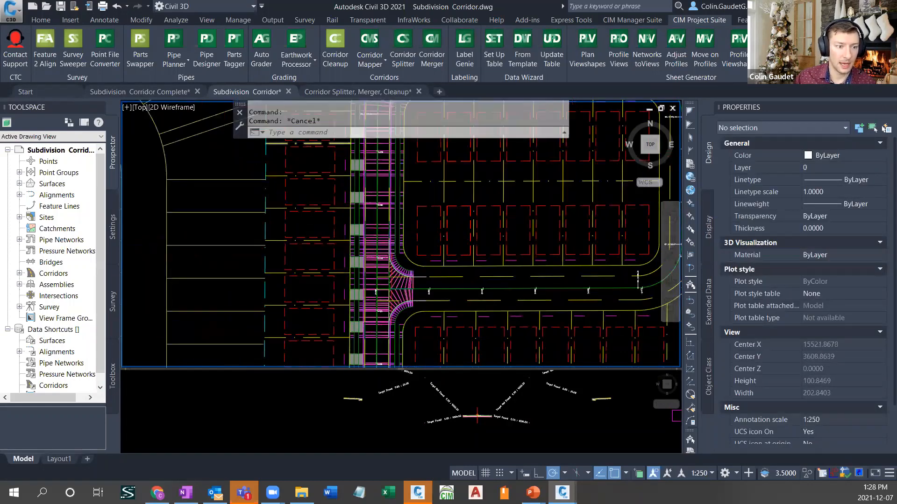
{"action": "scroll", "coordinate": [350, 355], "scroll_direction": "down", "scroll_amount": 3}
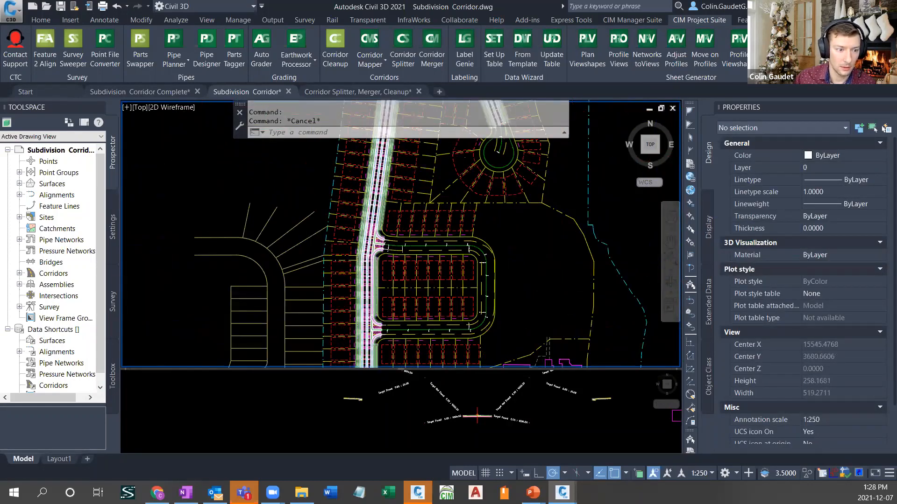
- Reopen Corridor Mapper for the Subdivision corridor and auto-map the CT_ROW width and offset targets of the curb return and secondary road assemblies
{"action": "scroll", "coordinate": [374, 263], "scroll_direction": "up", "scroll_amount": 5}
{"action": "left_click", "coordinate": [369, 42]}
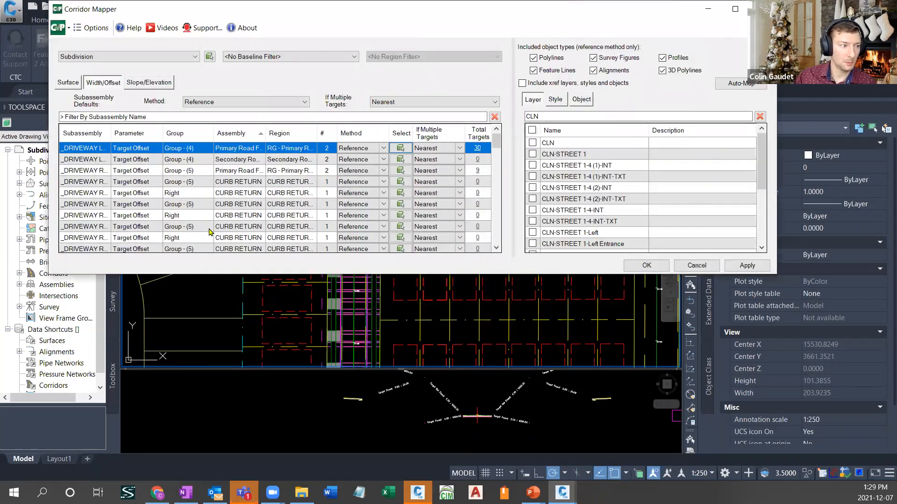
{"action": "scroll", "coordinate": [92, 182], "scroll_direction": "down", "scroll_amount": 10}
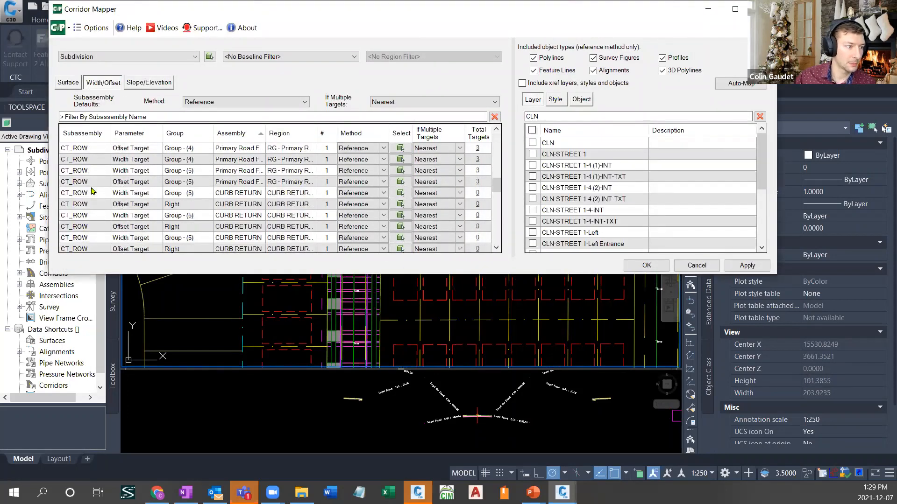
{"action": "left_click", "coordinate": [90, 206]}
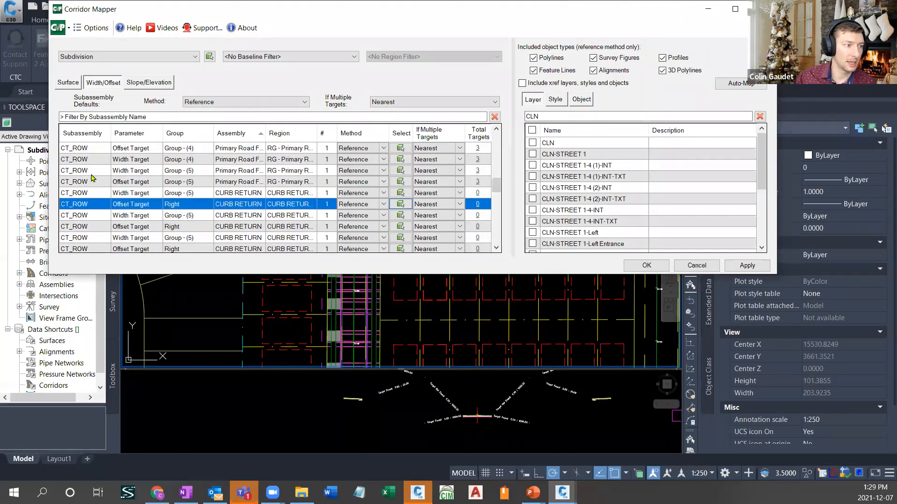
{"action": "scroll", "coordinate": [92, 180], "scroll_direction": "up", "scroll_amount": 3}
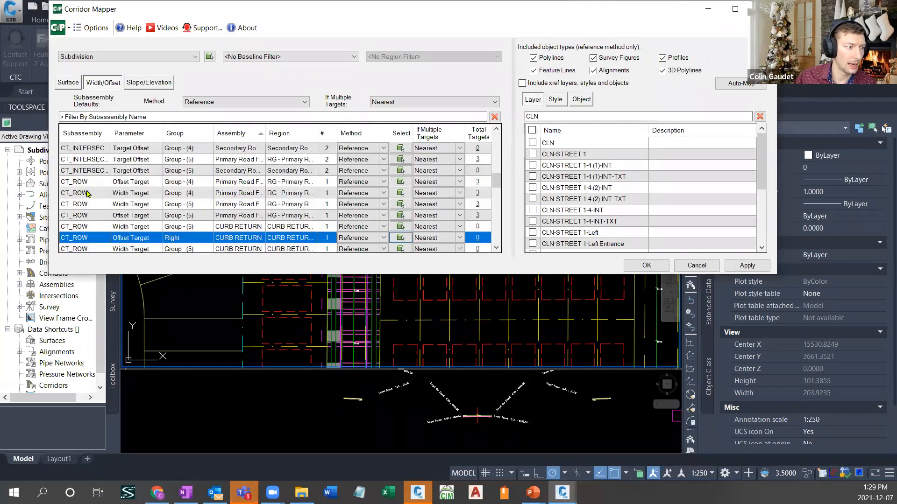
{"action": "scroll", "coordinate": [91, 198], "scroll_direction": "down", "scroll_amount": 5}
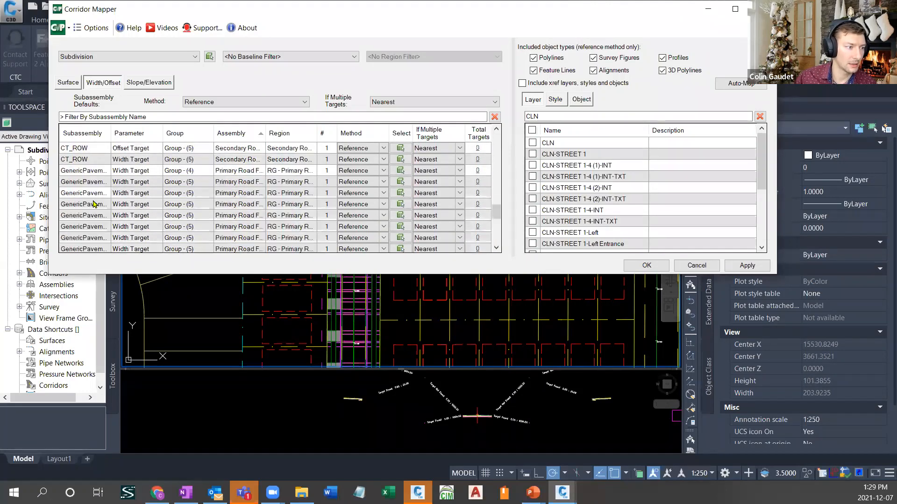
{"action": "scroll", "coordinate": [92, 198], "scroll_direction": "up", "scroll_amount": 3}
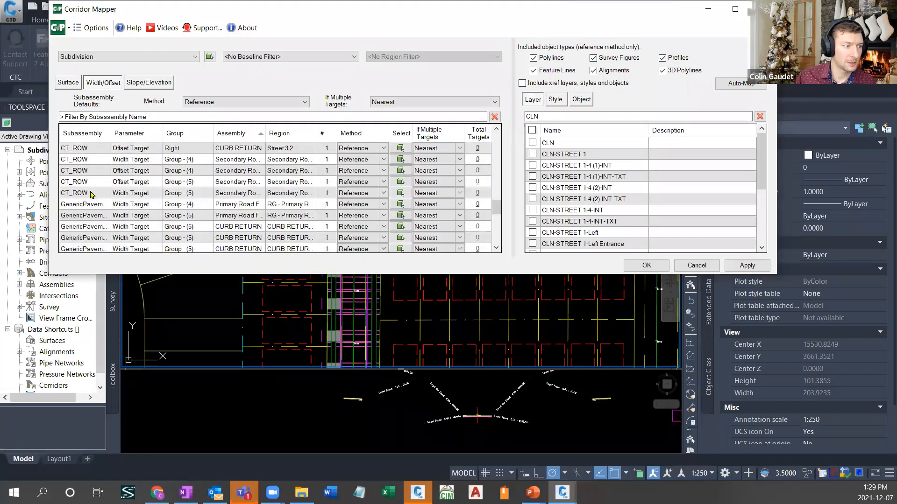
{"action": "left_click", "coordinate": [90, 192], "text": "shift"}
{"action": "scroll", "coordinate": [91, 193], "scroll_direction": "up", "scroll_amount": 2}
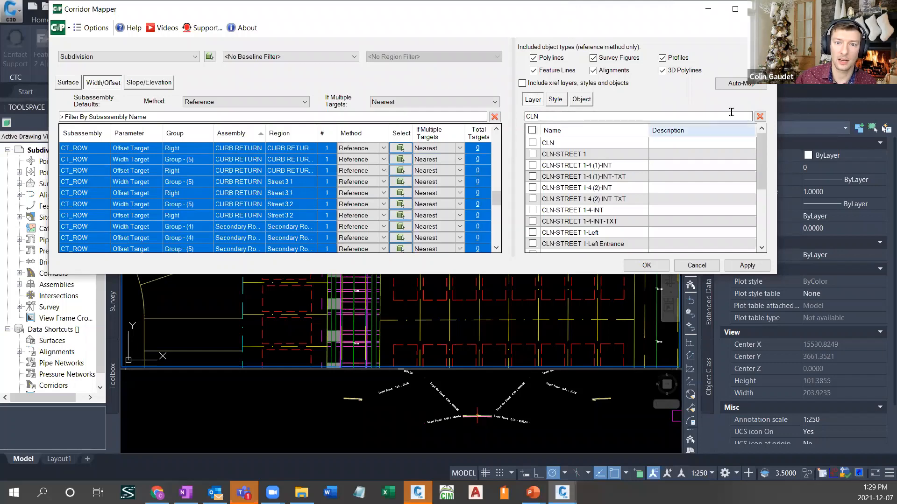
{"action": "left_click", "coordinate": [742, 87]}
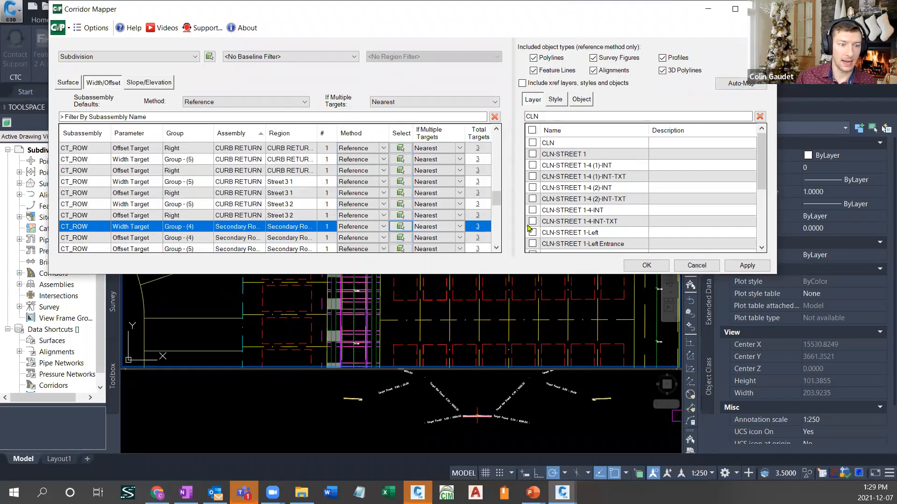
- Review the target polylines of the Group - (4) secondary road CT_ROW width target, apply the mapping and inspect the rebuilt curb return
{"action": "left_click", "coordinate": [477, 227]}
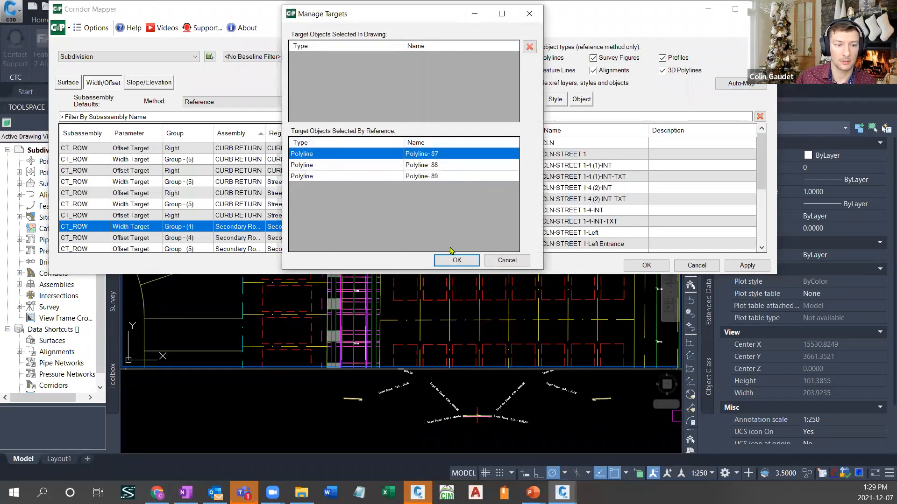
{"action": "left_click", "coordinate": [457, 260]}
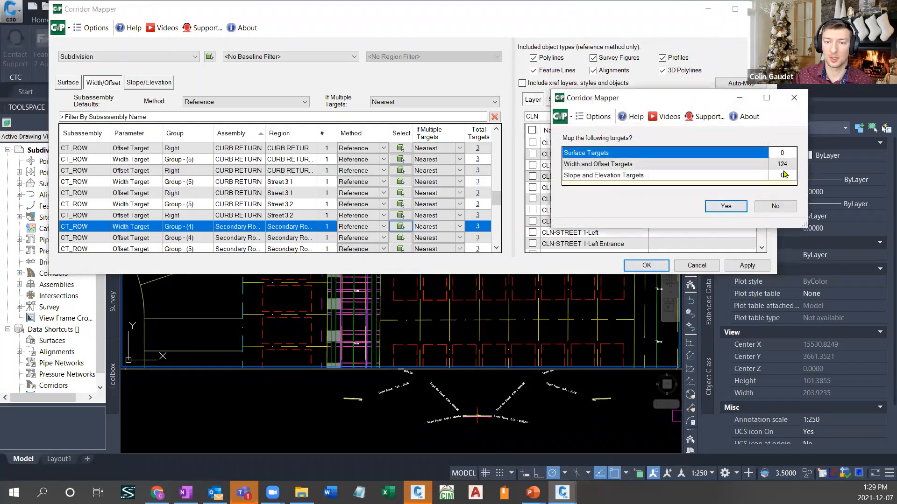
{"action": "left_click", "coordinate": [725, 207]}
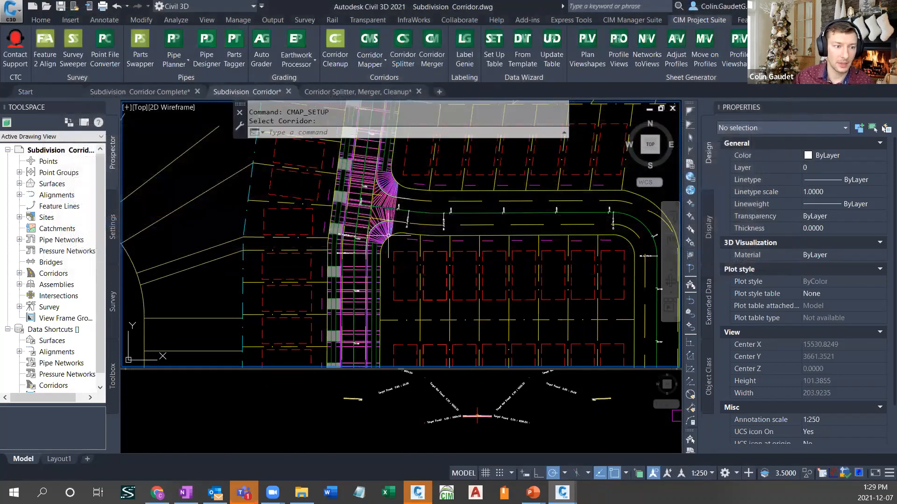
{"action": "scroll", "coordinate": [379, 150], "scroll_direction": "up", "scroll_amount": 5}
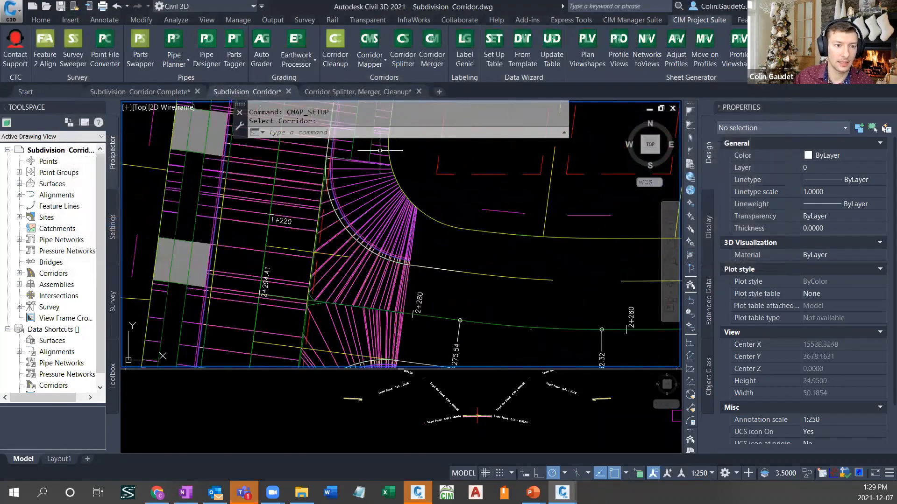
{"action": "middle_click_drag", "start_coordinate": [400, 216], "coordinate": [401, 249]}
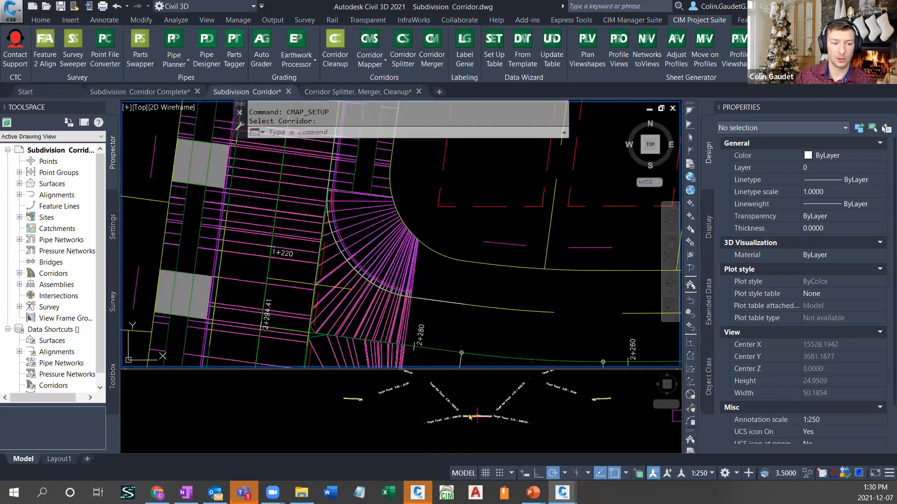
- Set Omit Link to Yes for the right-side CT_ROW subassembly attached behind the curb
{"action": "left_click", "coordinate": [477, 397]}
{"action": "scroll", "coordinate": [514, 393], "scroll_direction": "down", "scroll_amount": 4}
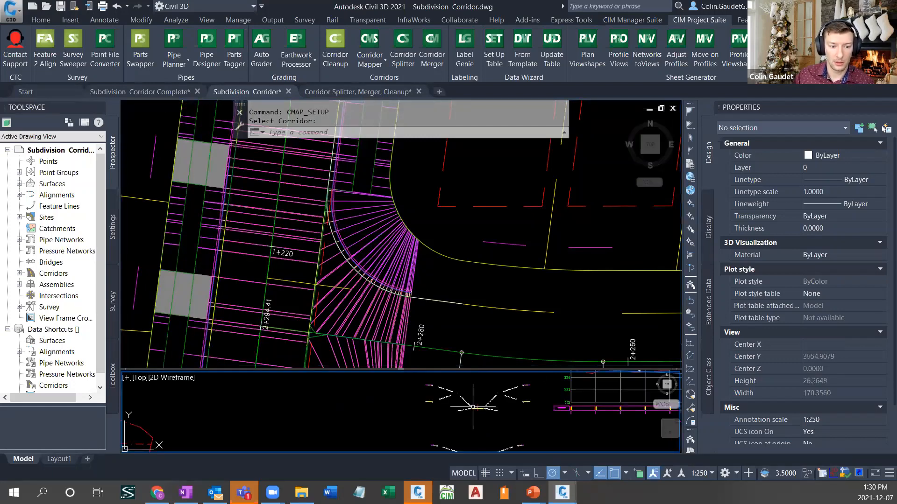
{"action": "middle_click_drag", "start_coordinate": [507, 388], "coordinate": [502, 432]}
{"action": "scroll", "coordinate": [505, 393], "scroll_direction": "up", "scroll_amount": 10}
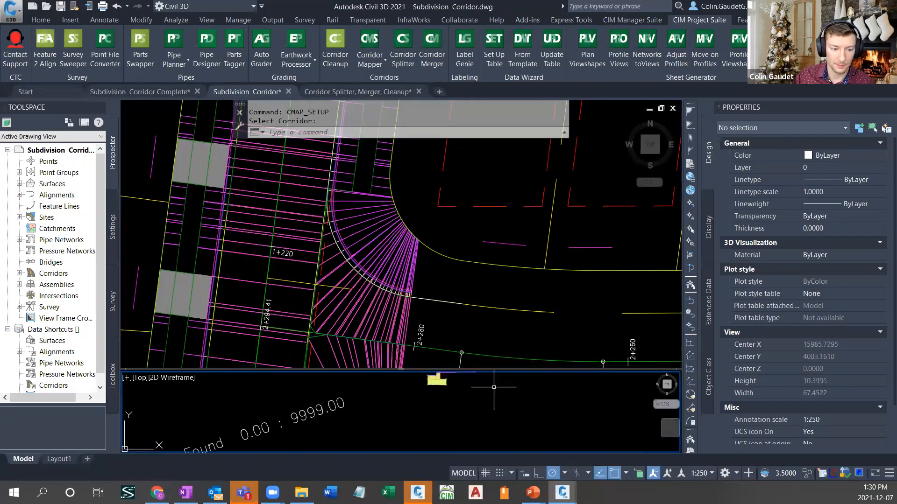
{"action": "middle_click_drag", "start_coordinate": [506, 397], "coordinate": [523, 426]}
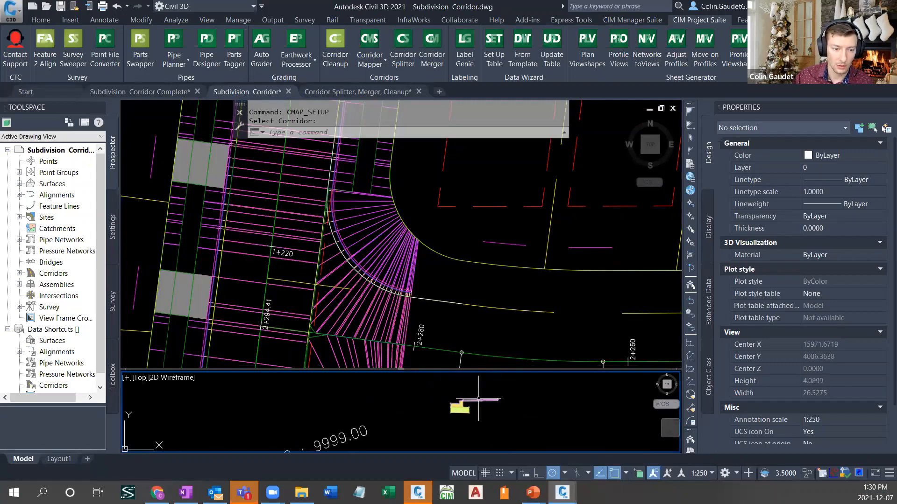
{"action": "left_click", "coordinate": [478, 399]}
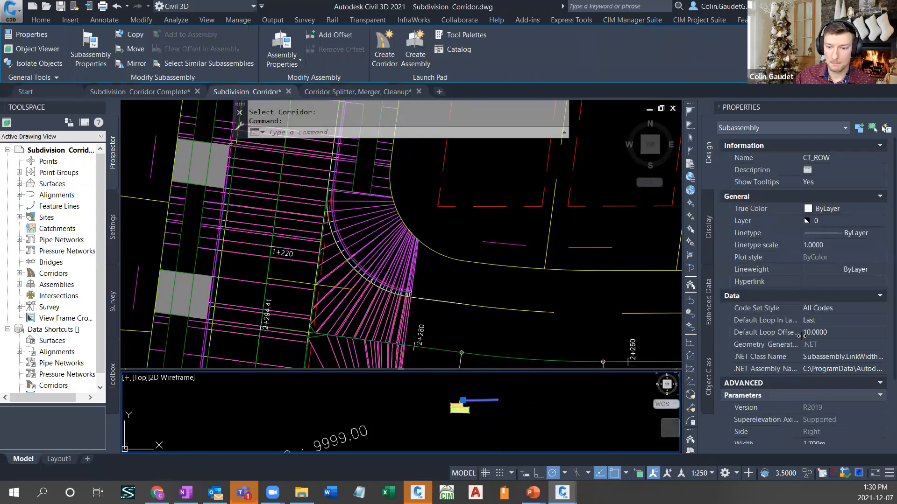
{"action": "scroll", "coordinate": [801, 336], "scroll_direction": "down", "scroll_amount": 3}
{"action": "left_click", "coordinate": [752, 428]}
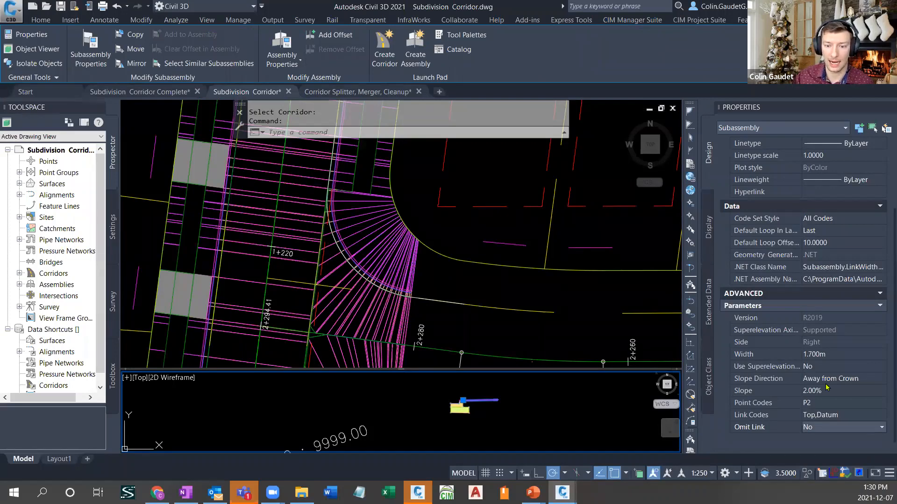
{"action": "left_click", "coordinate": [882, 428]}
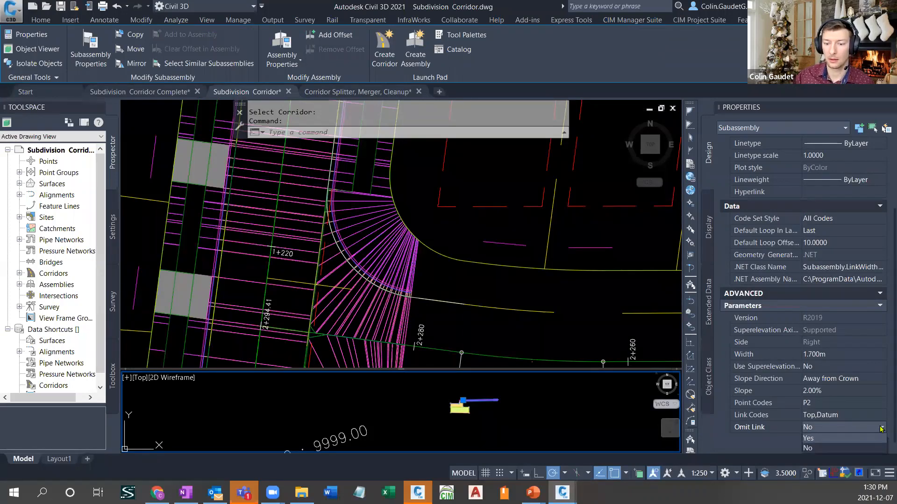
{"action": "left_click", "coordinate": [817, 440]}
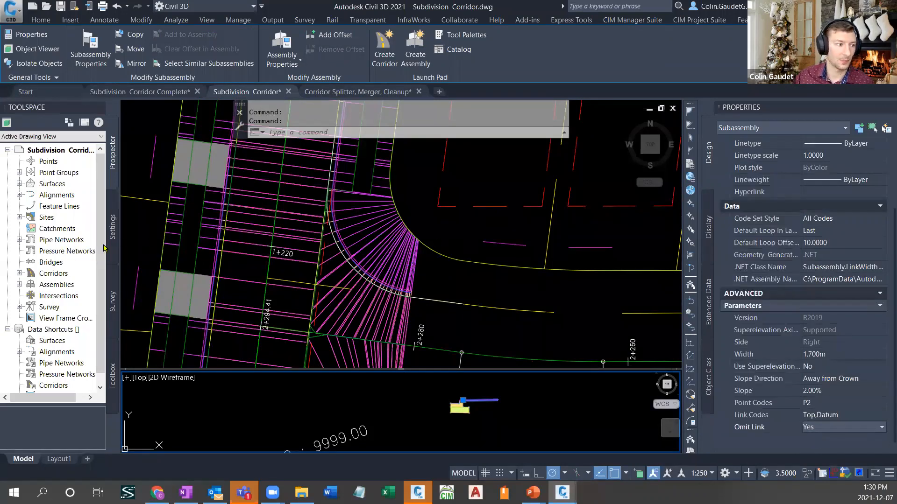
- Rebuild the Subdivision corridor so the curb return reflects the omitted CT_ROW link
{"action": "double_click", "coordinate": [54, 274]}
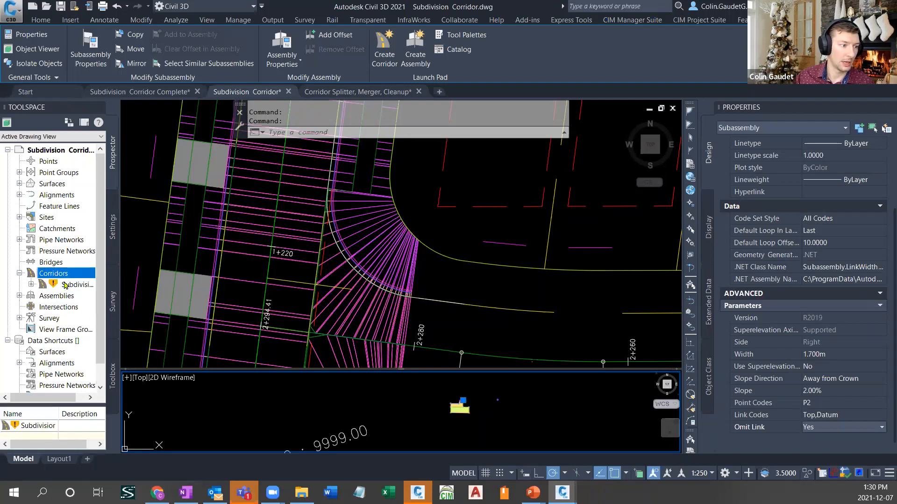
{"action": "right_click", "coordinate": [76, 284]}
{"action": "left_click", "coordinate": [110, 312]}
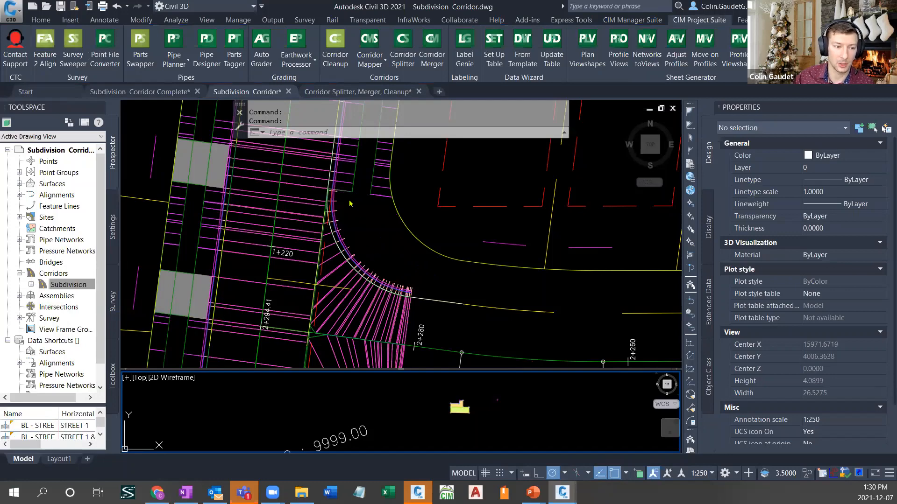
{"action": "left_click", "coordinate": [410, 261]}
{"action": "key", "text": "Escape"}
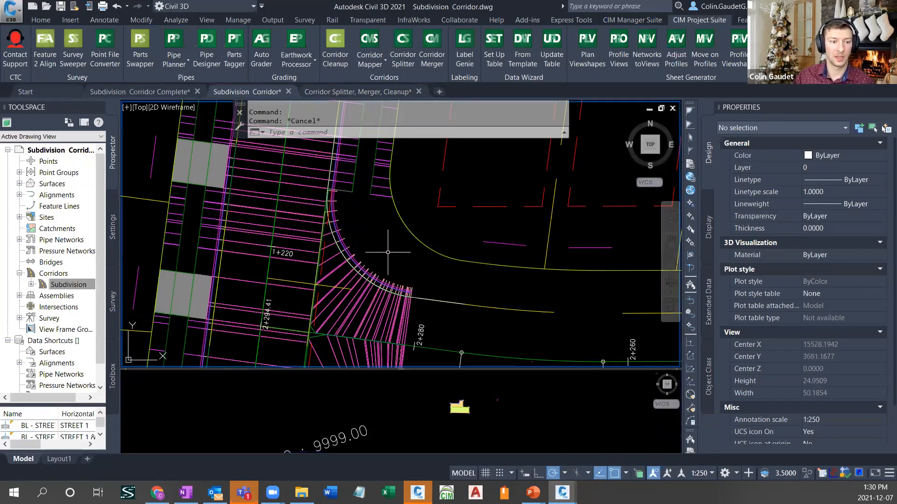
- Open Corridor Mapper for the Subdivision corridor and filter the width and offset targets to baseline BL - STREET 3 - (9)
{"action": "scroll", "coordinate": [374, 280], "scroll_direction": "down", "scroll_amount": 4}
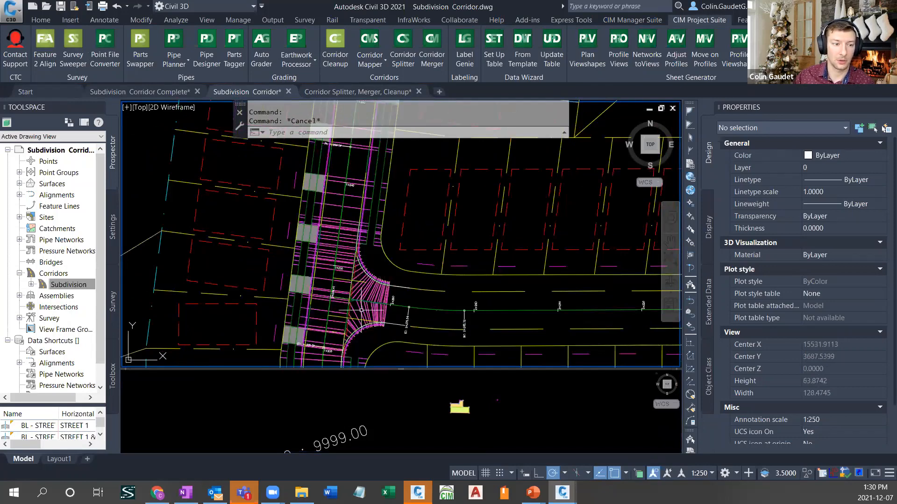
{"action": "scroll", "coordinate": [358, 316], "scroll_direction": "down", "scroll_amount": 6}
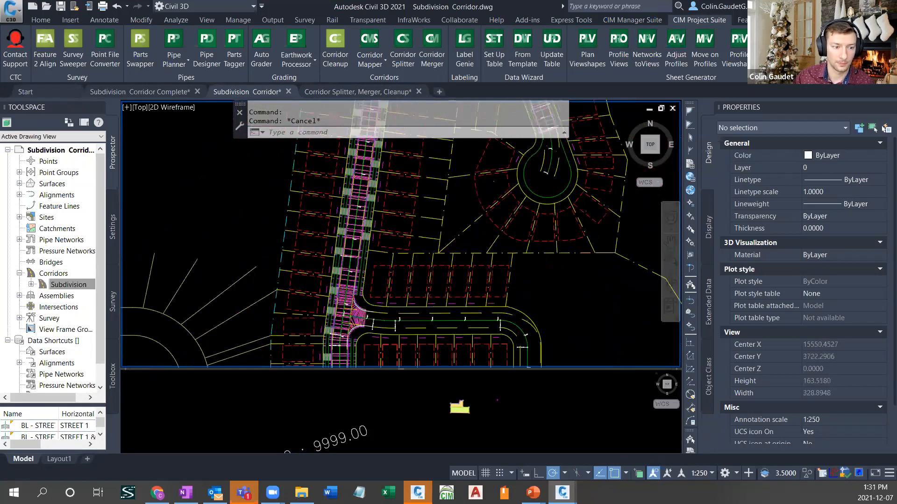
{"action": "scroll", "coordinate": [403, 244], "scroll_direction": "up", "scroll_amount": 6}
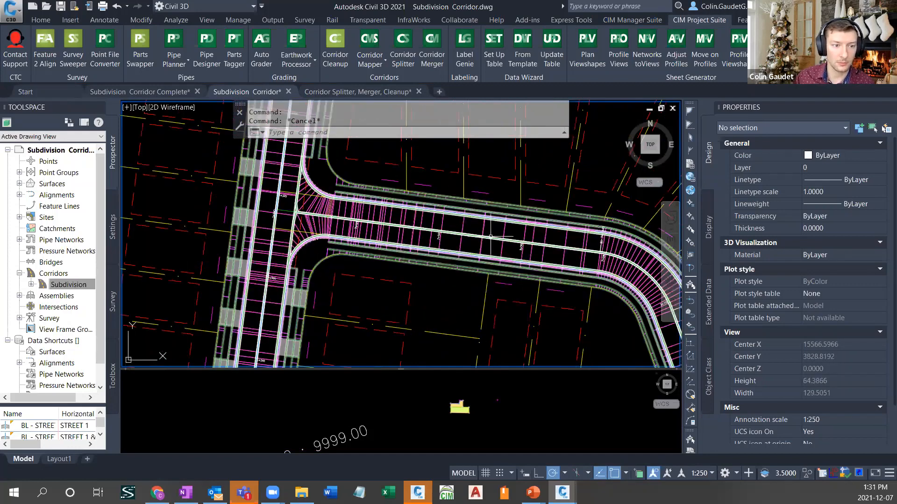
{"action": "middle_click_drag", "start_coordinate": [578, 286], "coordinate": [358, 212]}
{"action": "middle_click_drag", "start_coordinate": [488, 300], "coordinate": [470, 215]}
{"action": "middle_click_drag", "start_coordinate": [430, 182], "coordinate": [517, 350]}
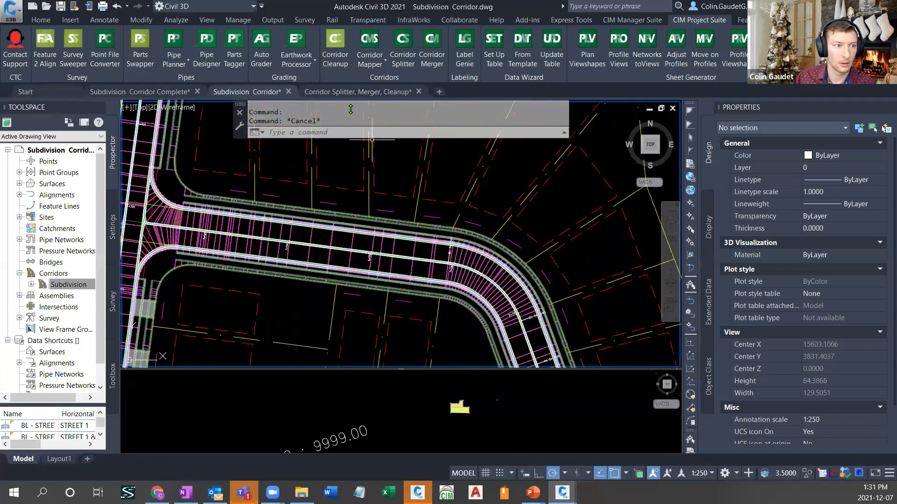
{"action": "left_click", "coordinate": [370, 44]}
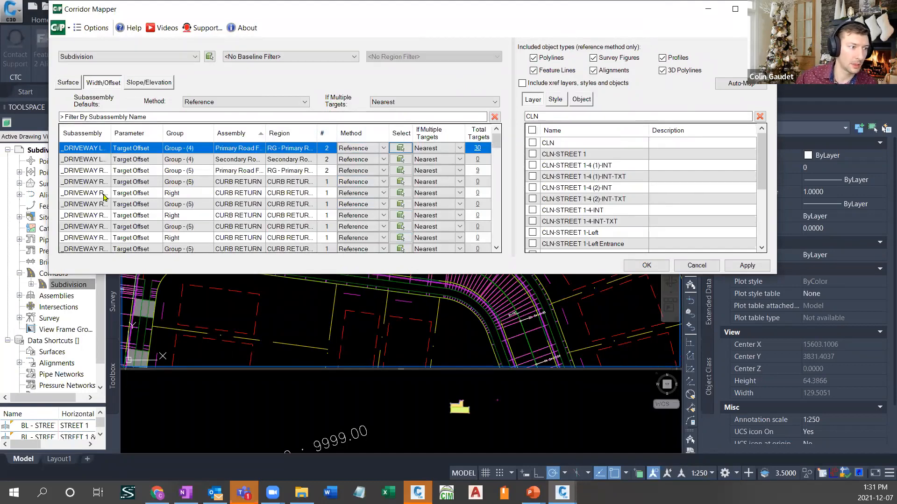
{"action": "left_click", "coordinate": [354, 57]}
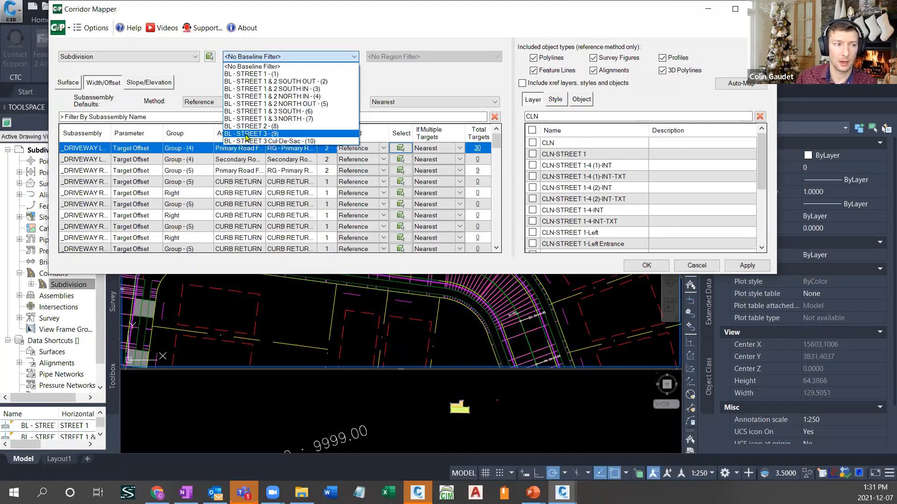
{"action": "left_click", "coordinate": [246, 134]}
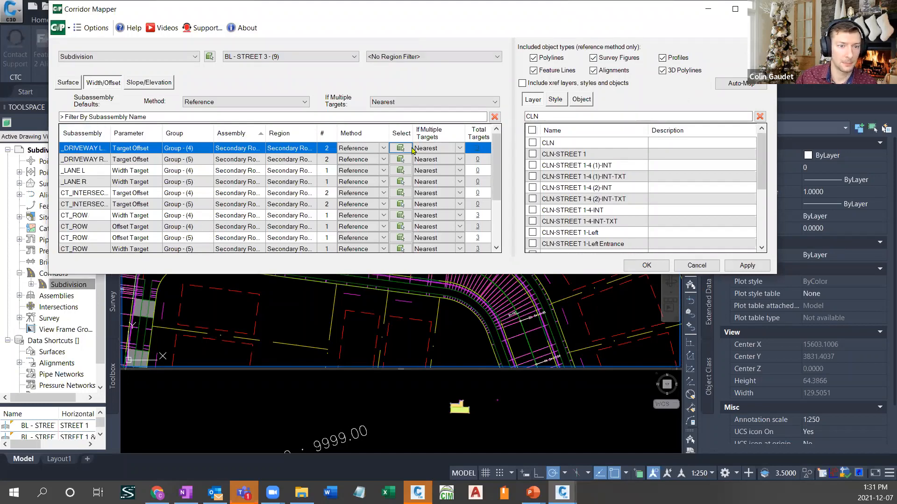
- Filter layers by CT_, map the Street 3 left and right driveway offset targets to CT_DRIVEWAY LEFT ST3 and CT_DRIVEWAY RIGHT ST3, and apply the mapping
{"action": "double_click", "coordinate": [562, 117]}
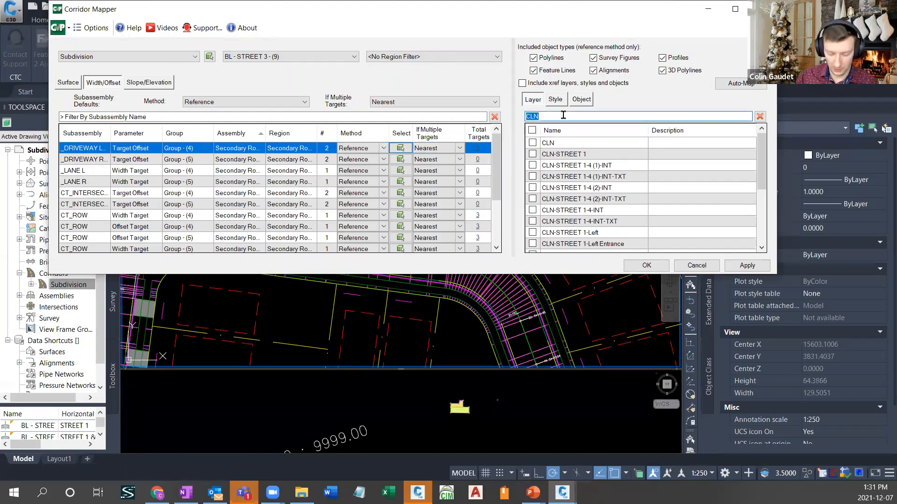
{"action": "type", "text": "CT_"}
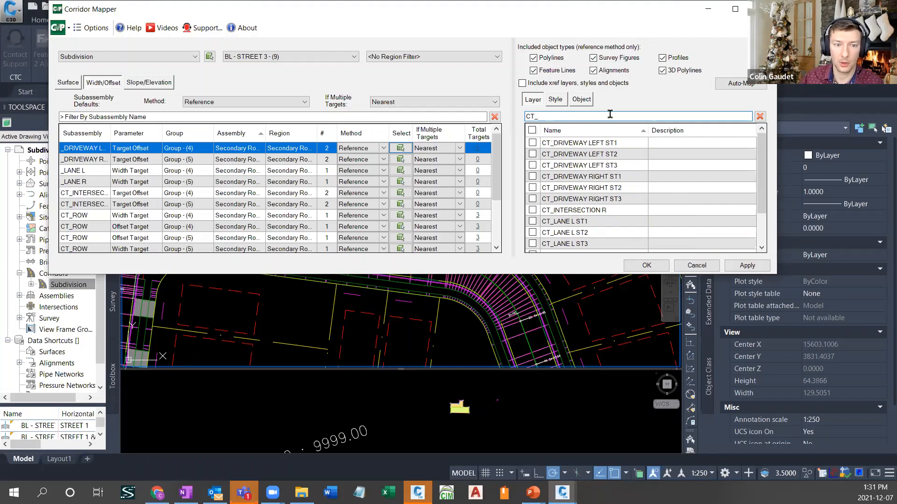
{"action": "left_click", "coordinate": [595, 166]}
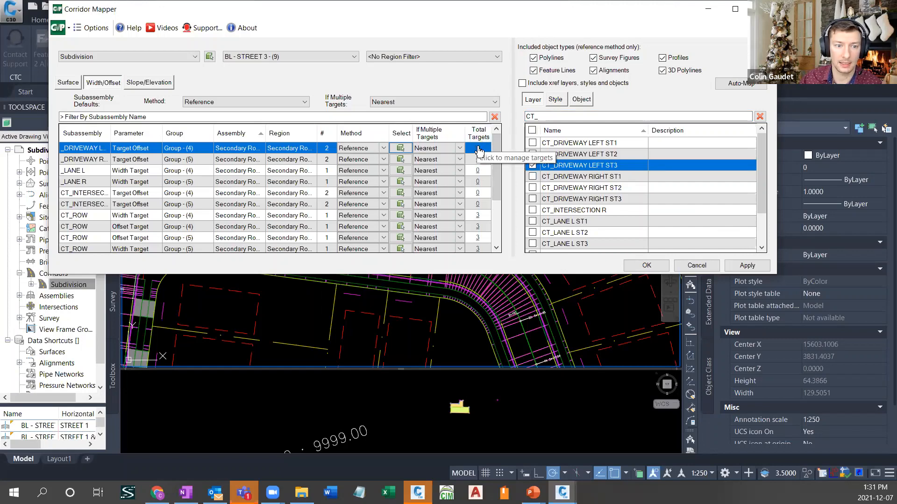
{"action": "left_click", "coordinate": [102, 162]}
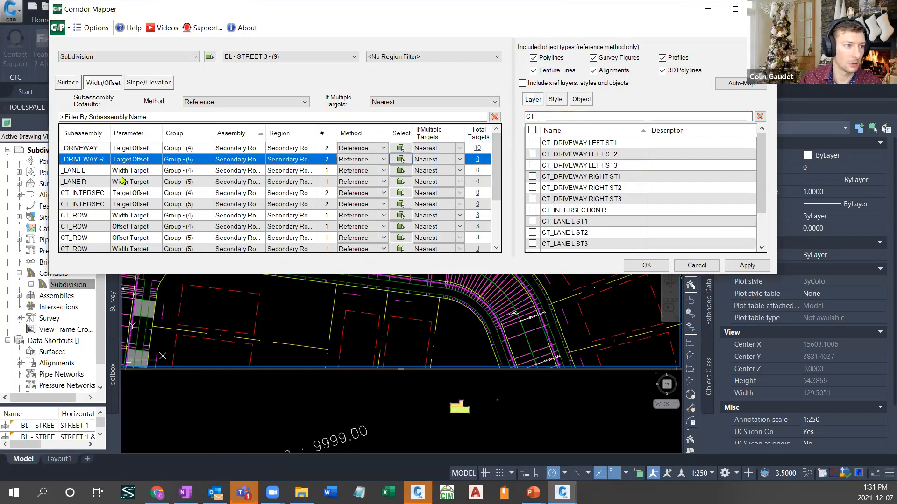
{"action": "left_click", "coordinate": [595, 200]}
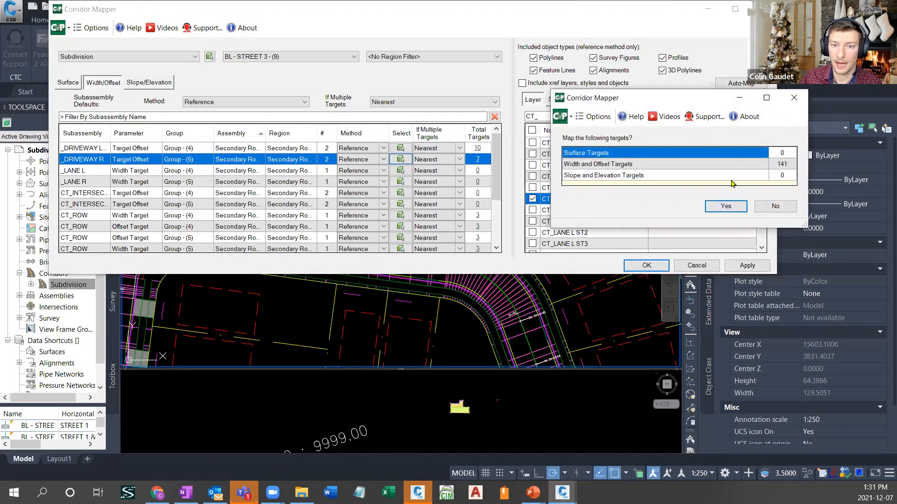
{"action": "left_click", "coordinate": [725, 207]}
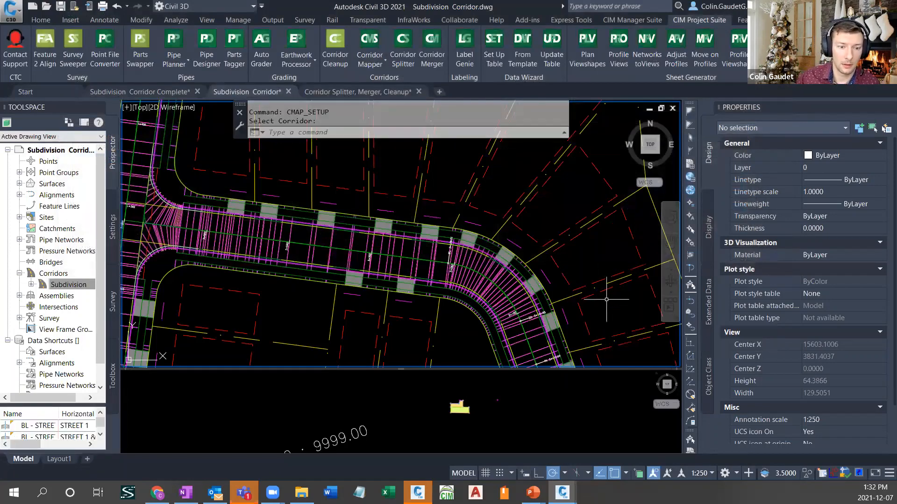
- Examine the mapped Street 3 driveways, the STREET 3 Cul-De-Sac alignment and its profile view
{"action": "middle_click_drag", "start_coordinate": [601, 293], "coordinate": [464, 149]}
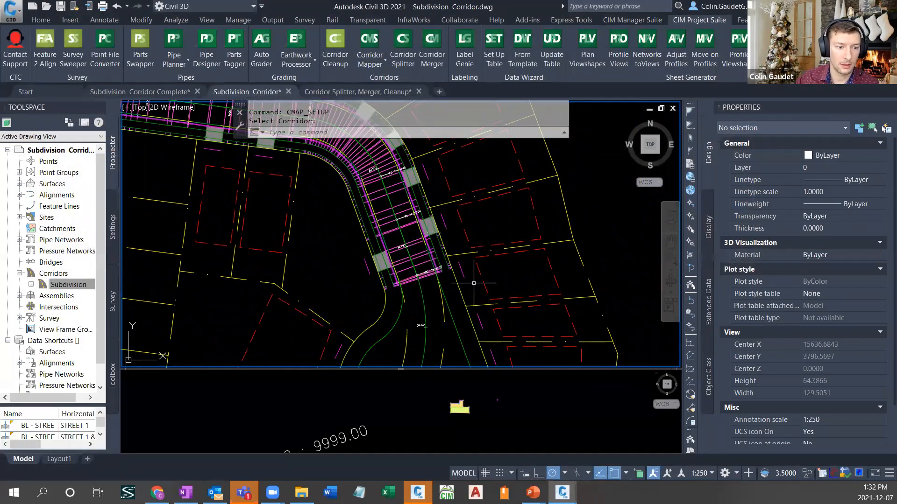
{"action": "middle_click_drag", "start_coordinate": [500, 322], "coordinate": [500, 209]}
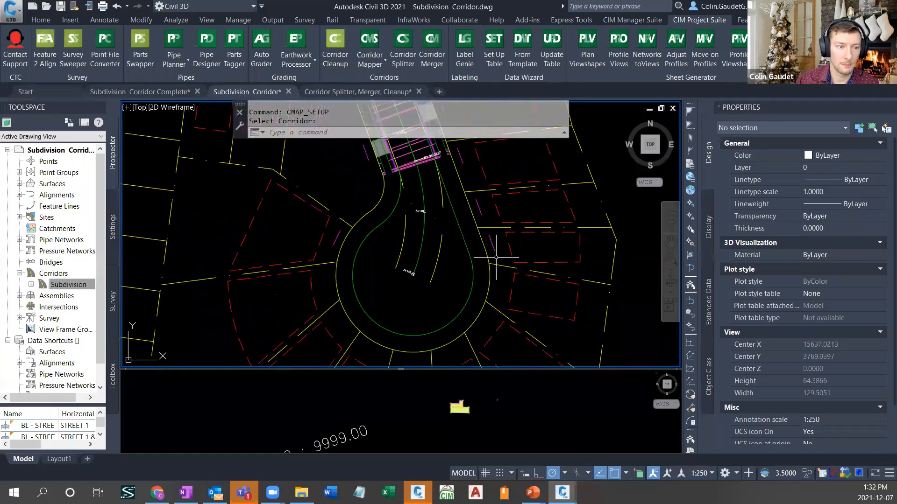
{"action": "left_click", "coordinate": [461, 228]}
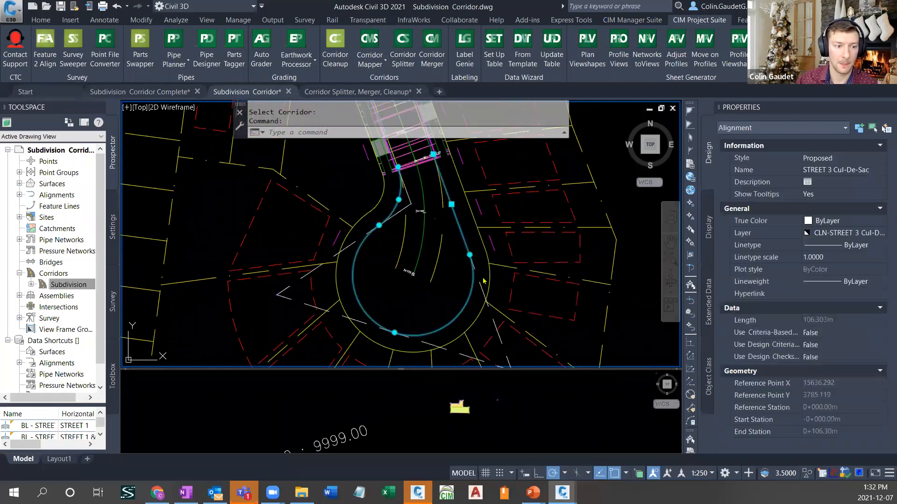
{"action": "key", "text": "Escape"}
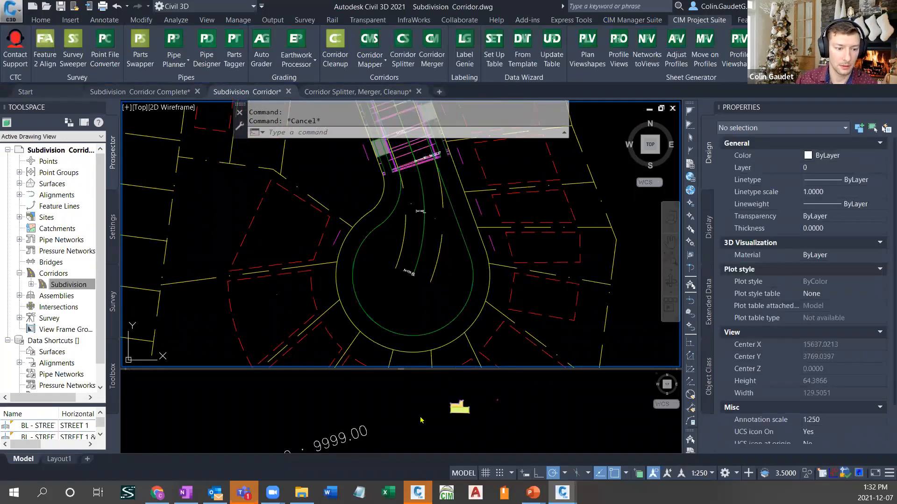
{"action": "left_click", "coordinate": [406, 403]}
{"action": "left_click", "coordinate": [423, 312]}
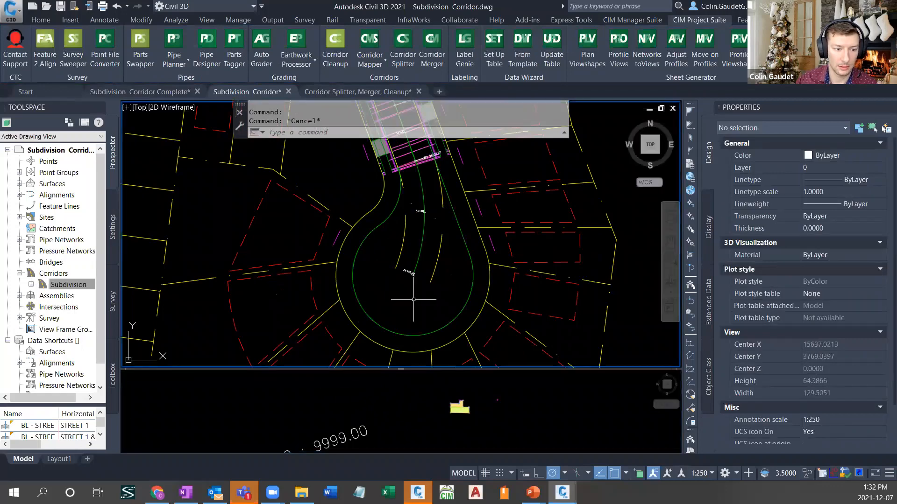
{"action": "scroll", "coordinate": [544, 186], "scroll_direction": "down", "scroll_amount": 6}
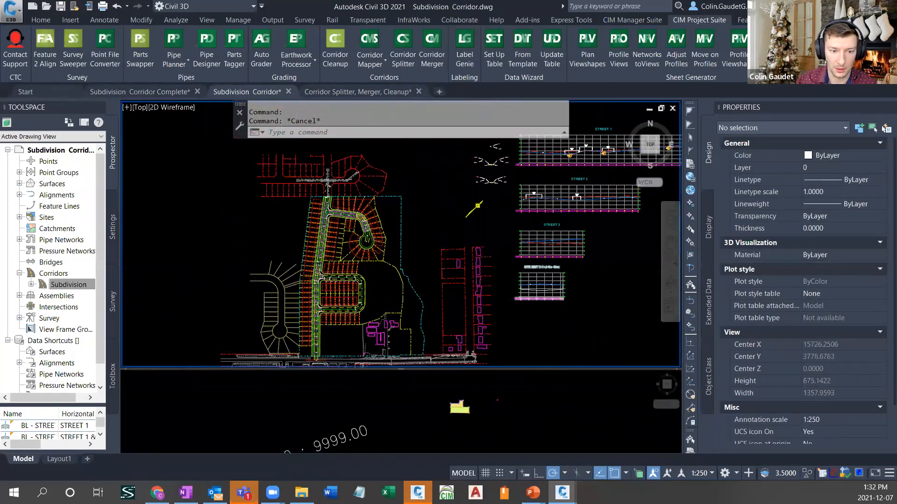
{"action": "scroll", "coordinate": [587, 246], "scroll_direction": "up", "scroll_amount": 4}
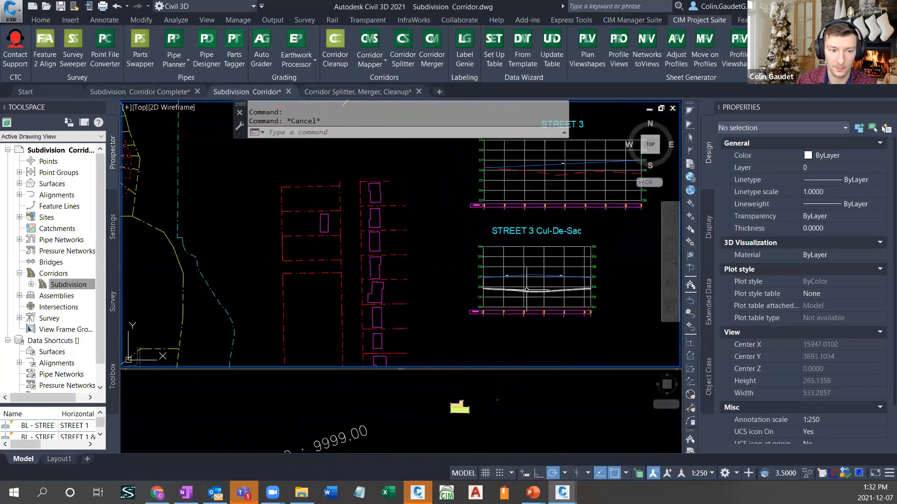
{"action": "scroll", "coordinate": [526, 290], "scroll_direction": "up", "scroll_amount": 4}
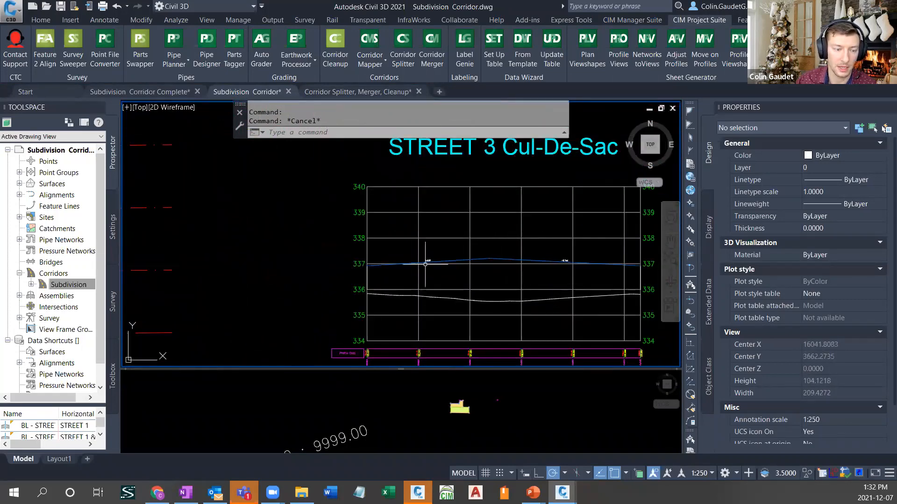
{"action": "scroll", "coordinate": [582, 305], "scroll_direction": "down", "scroll_amount": 4}
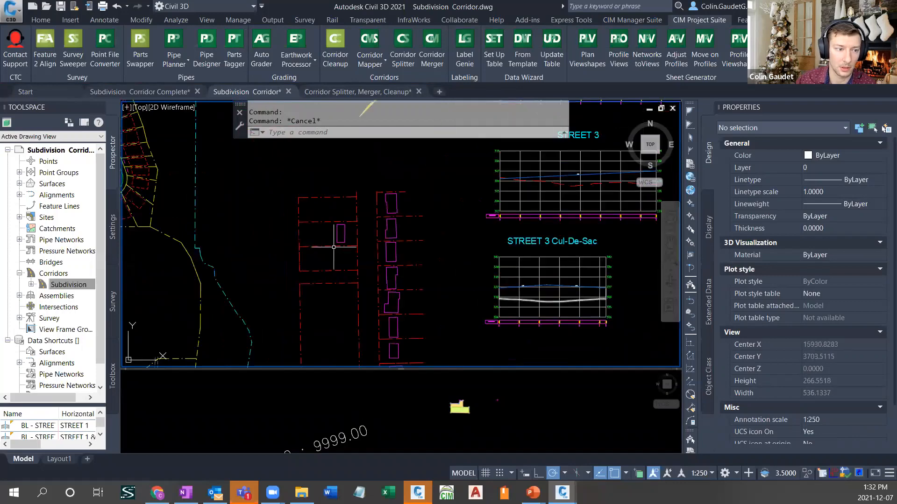
- Add a region to the Subdivision corridor on baseline BL - STREET 3 Cul-De-Sac - (10), from station 0 to about 0+105.08
{"action": "middle_click_drag", "start_coordinate": [290, 219], "coordinate": [609, 364]}
{"action": "scroll", "coordinate": [421, 309], "scroll_direction": "up", "scroll_amount": 4}
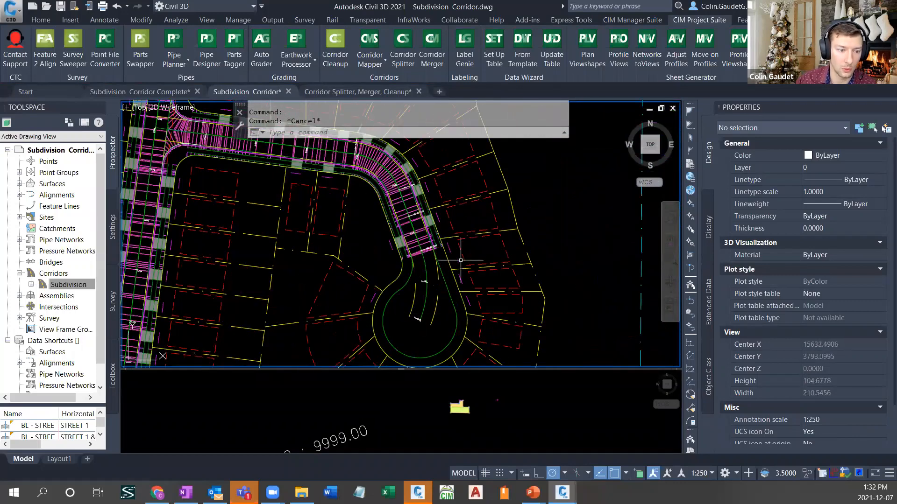
{"action": "scroll", "coordinate": [422, 347], "scroll_direction": "up", "scroll_amount": 2}
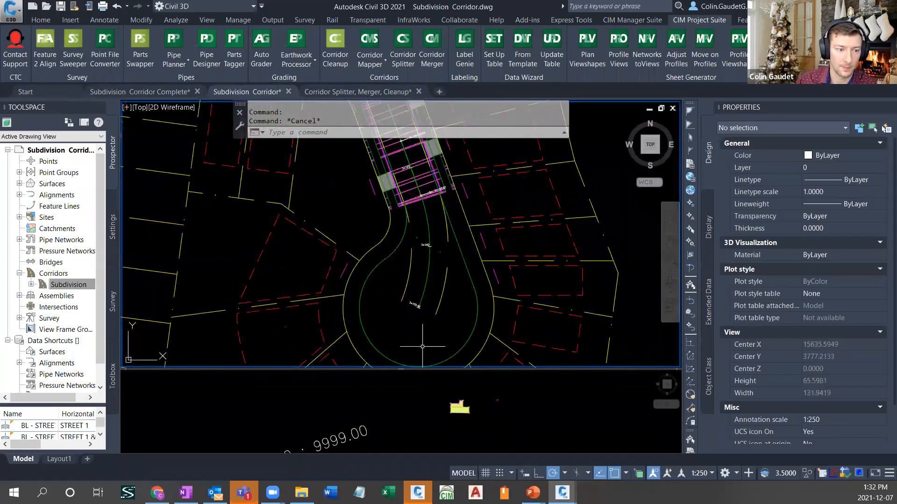
{"action": "middle_click_drag", "start_coordinate": [422, 347], "coordinate": [434, 283]}
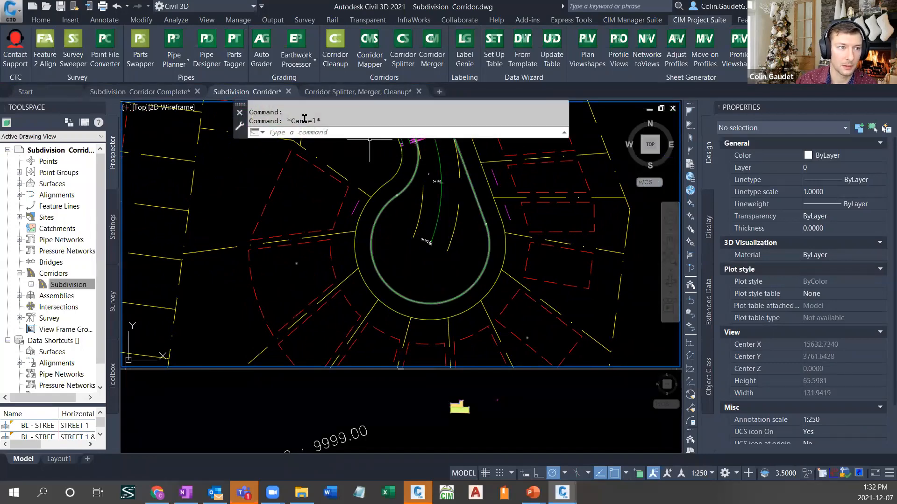
{"action": "middle_click_drag", "start_coordinate": [405, 176], "coordinate": [395, 218]}
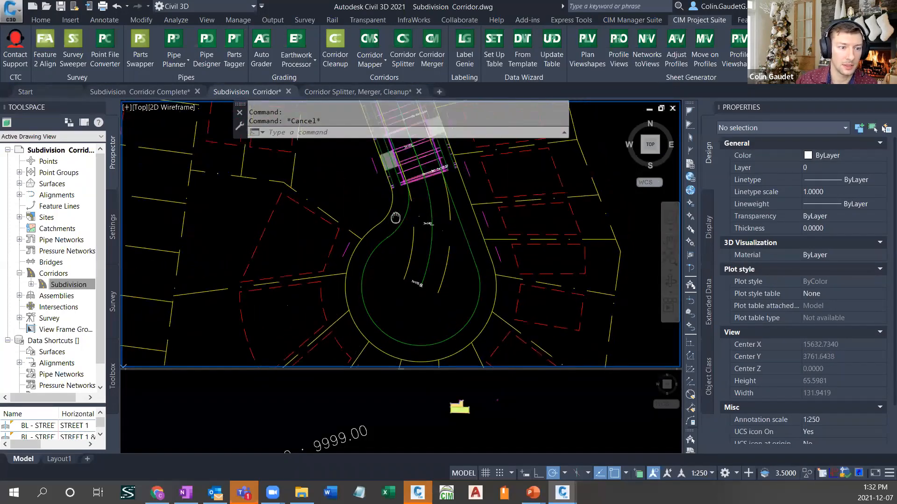
{"action": "left_click", "coordinate": [411, 180]}
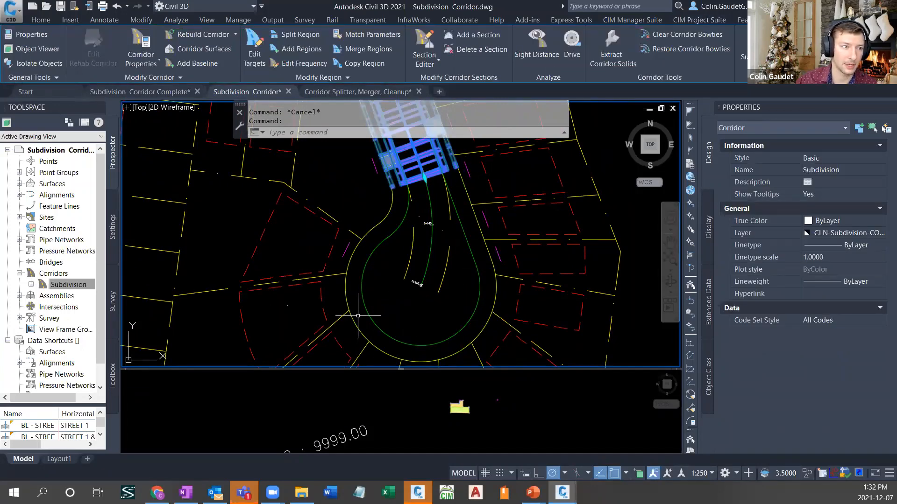
{"action": "left_click", "coordinate": [297, 48]}
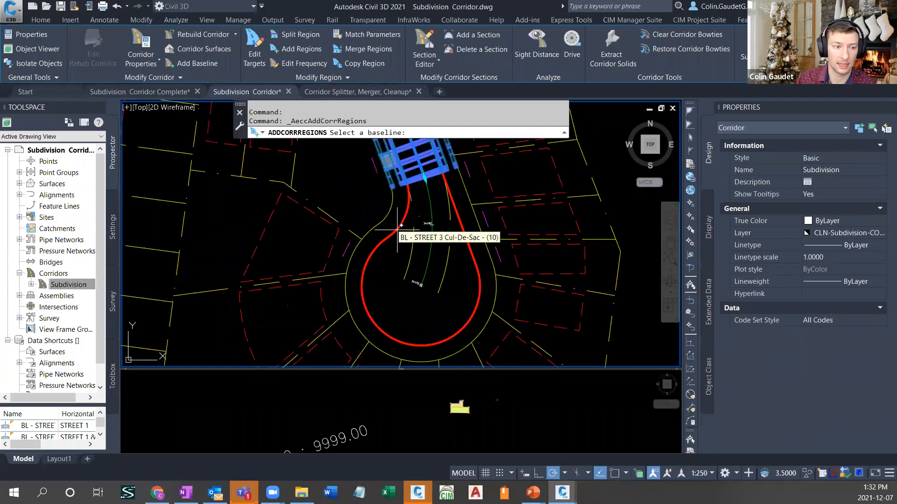
{"action": "left_click", "coordinate": [400, 225]}
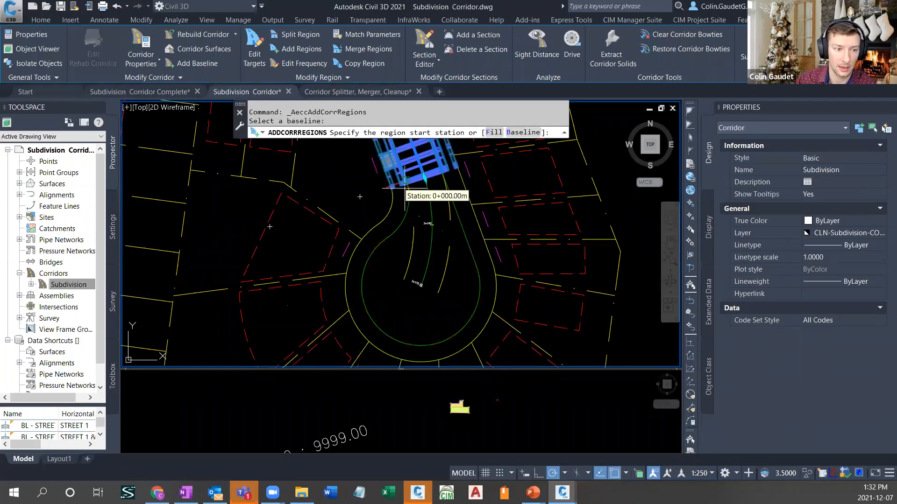
{"action": "type", "text": "0"}
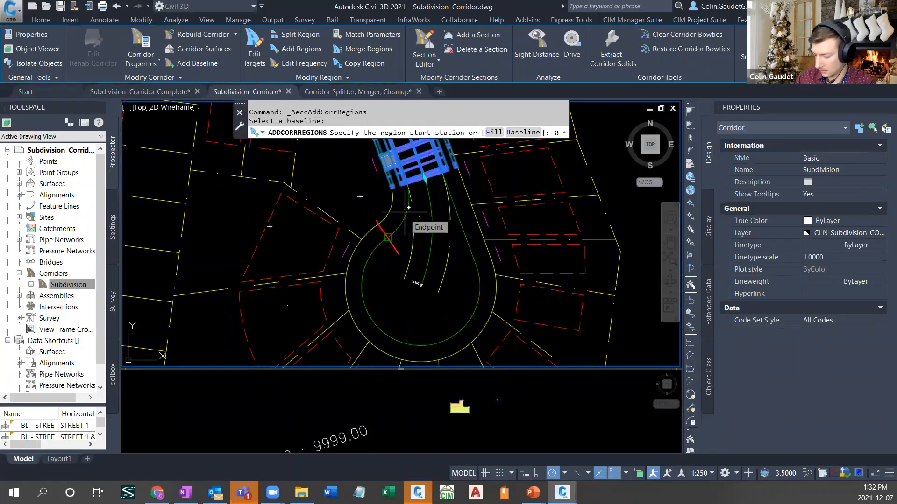
{"action": "key", "text": "Return"}
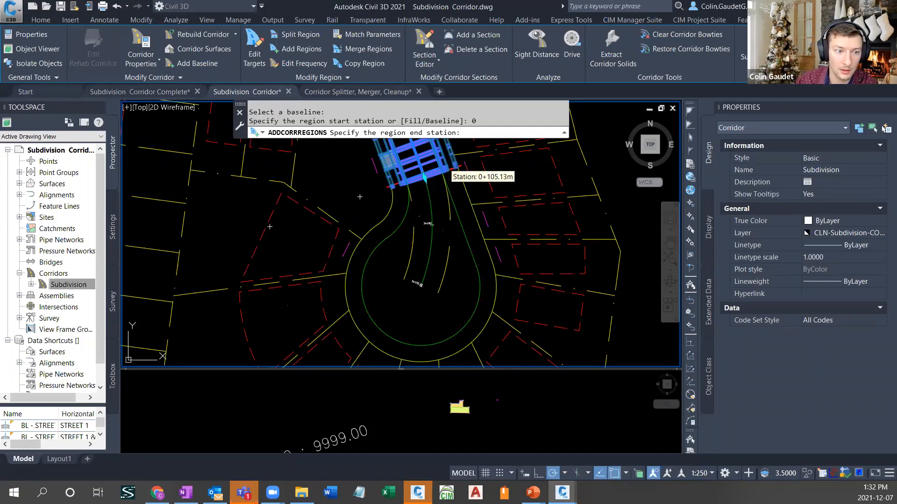
{"action": "left_click", "coordinate": [450, 172]}
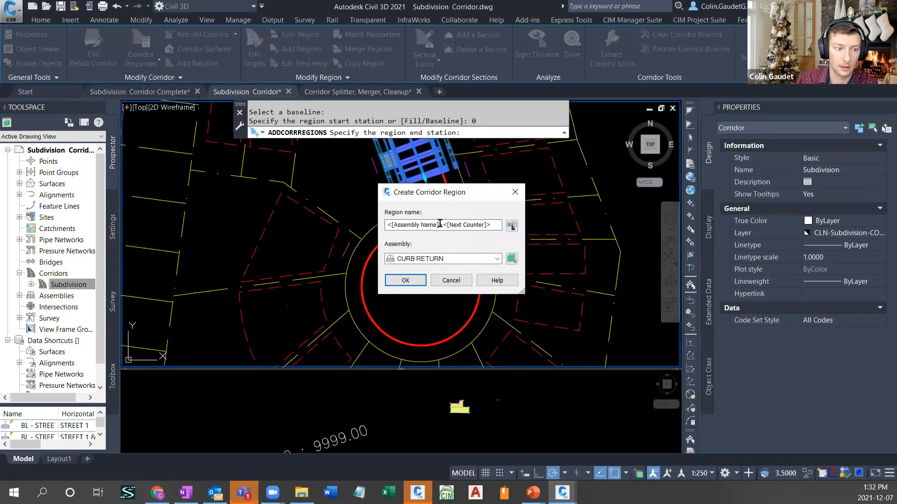
- Assign the CURB RETURN assembly to the new cul-de-sac region and accept the target mapping with all targets left at None
{"action": "left_click", "coordinate": [469, 259]}
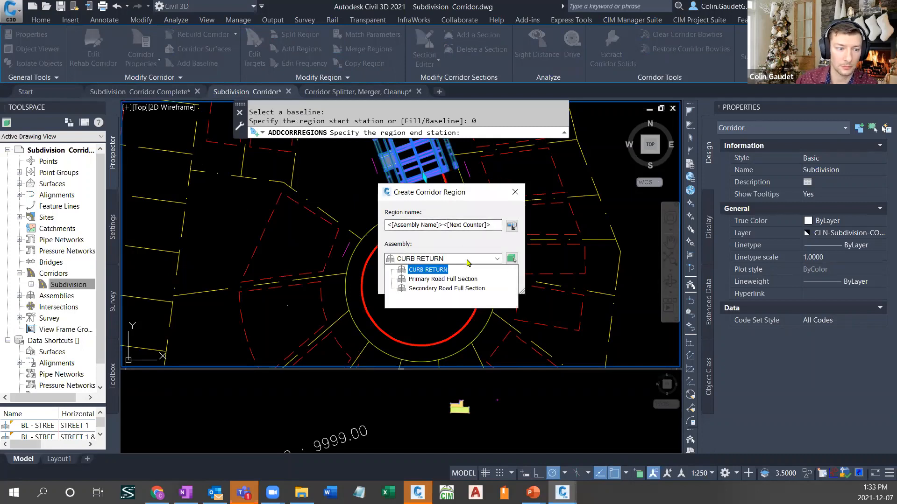
{"action": "left_click", "coordinate": [440, 270]}
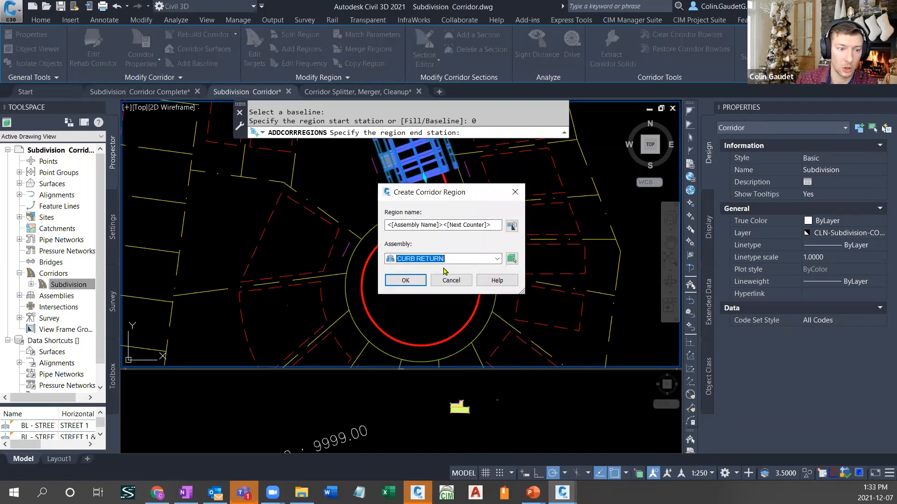
{"action": "left_click", "coordinate": [421, 280]}
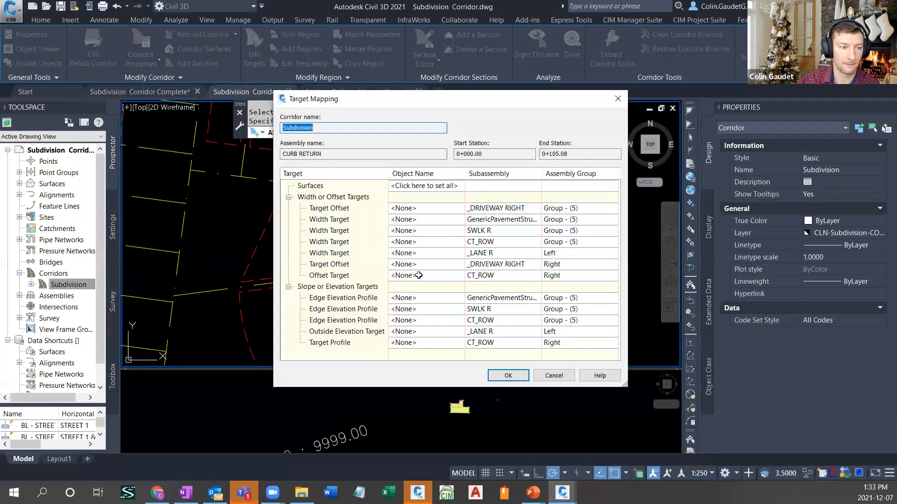
{"action": "left_click", "coordinate": [513, 375]}
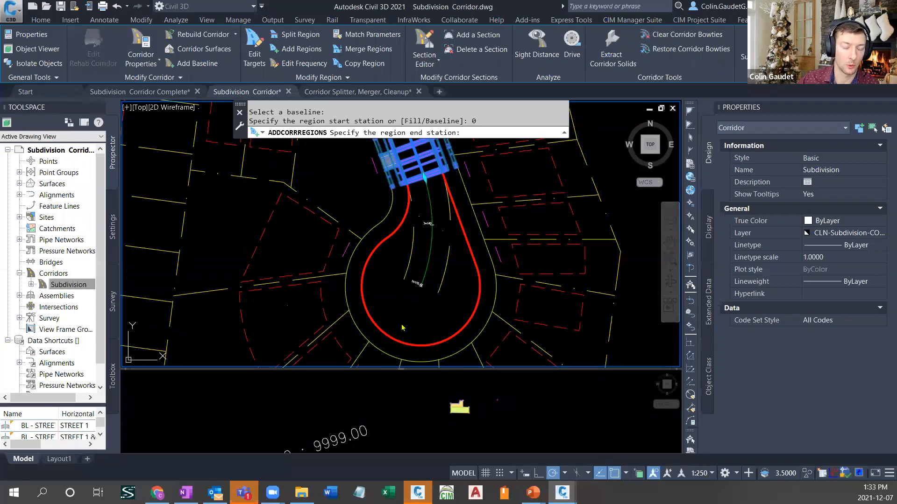
{"action": "left_click", "coordinate": [423, 307]}
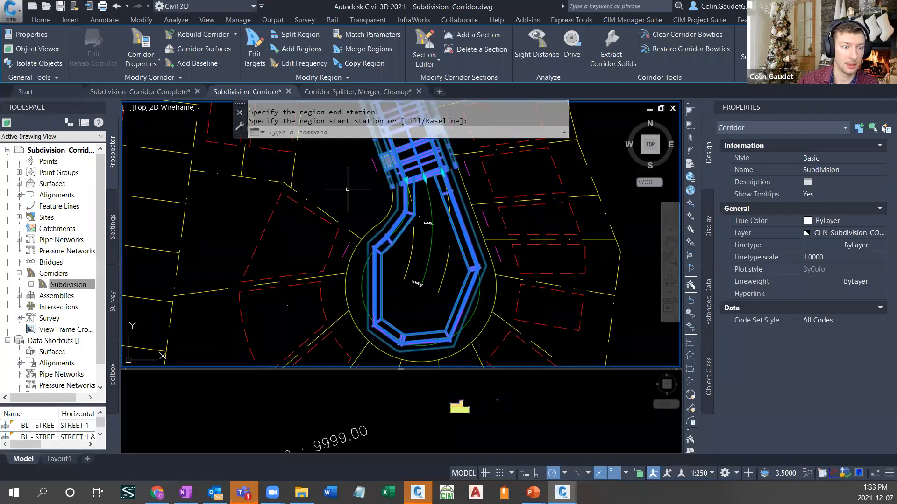
{"action": "right_click", "coordinate": [368, 217]}
{"action": "key", "text": "Escape"}
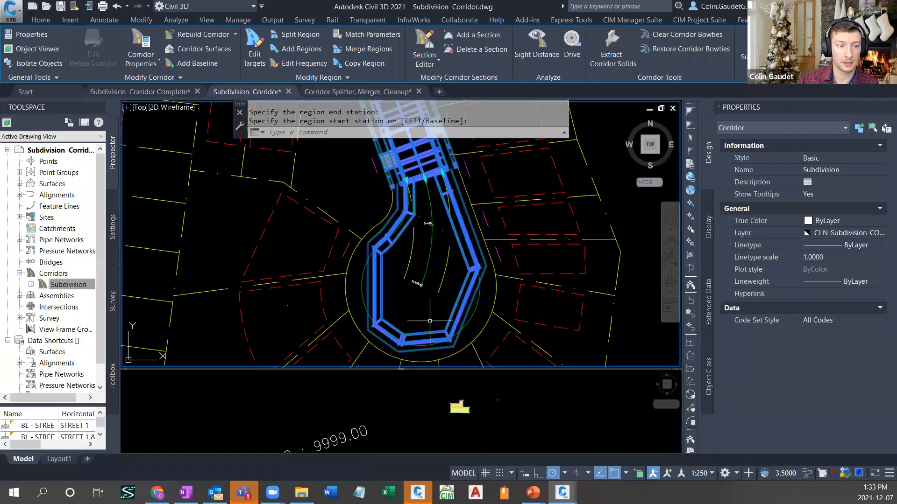
- Set the cul-de-sac region's assembly frequency to 4 m along tangents and a 1 m curve increment
{"action": "left_click", "coordinate": [316, 66]}
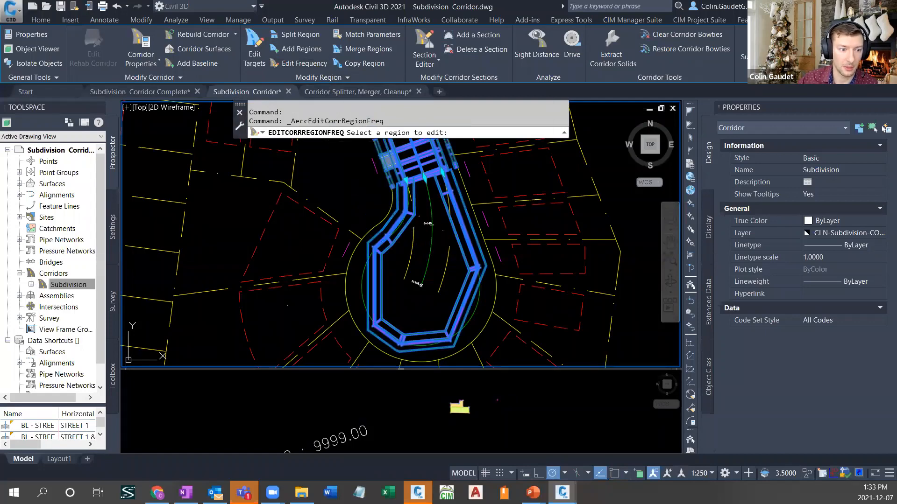
{"action": "left_click", "coordinate": [400, 235]}
{"action": "left_click", "coordinate": [490, 128]}
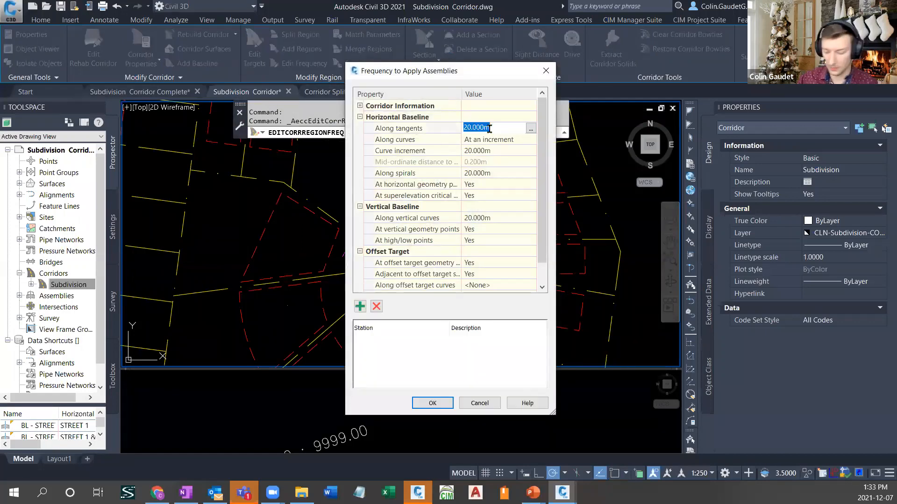
{"action": "type", "text": "4"}
{"action": "key", "text": "Return"}
{"action": "left_click", "coordinate": [490, 150]}
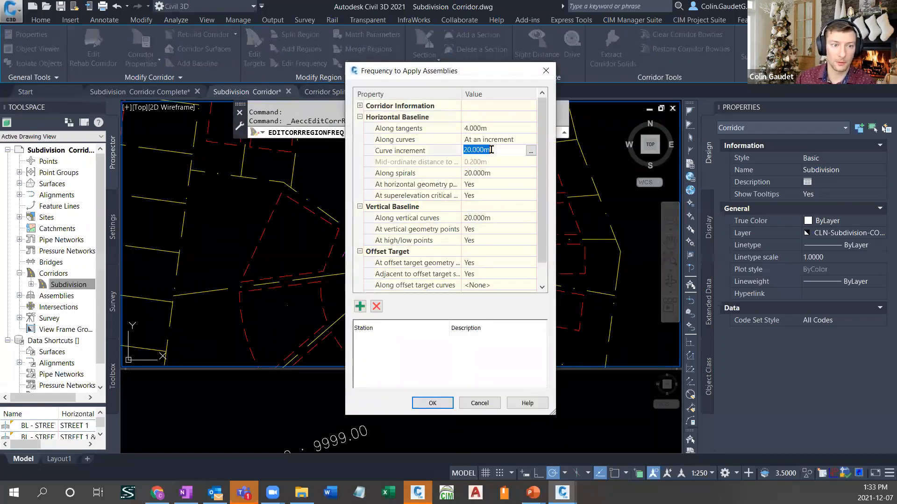
{"action": "type", "text": "1"}
{"action": "key", "text": "Return"}
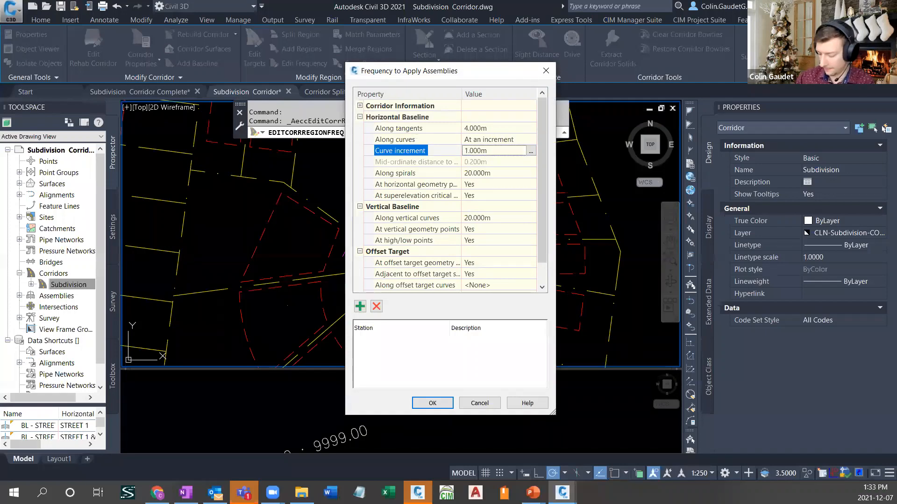
{"action": "key", "text": "Return"}
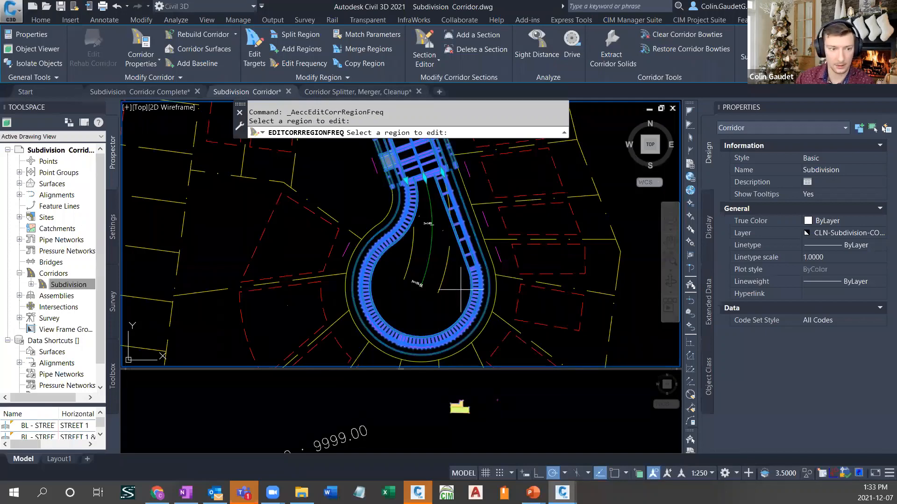
{"action": "key", "text": "Escape"}
{"action": "key", "text": "Escape"}
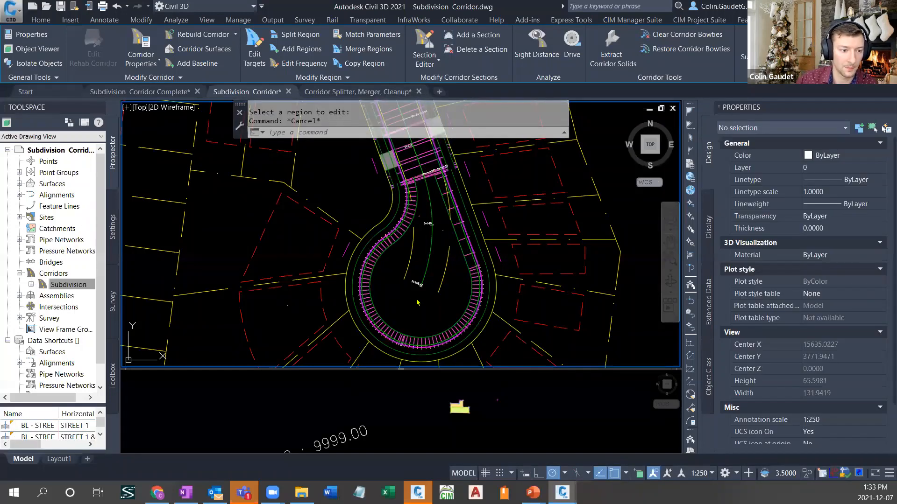
{"action": "left_click", "coordinate": [462, 281]}
{"action": "key", "text": "Escape"}
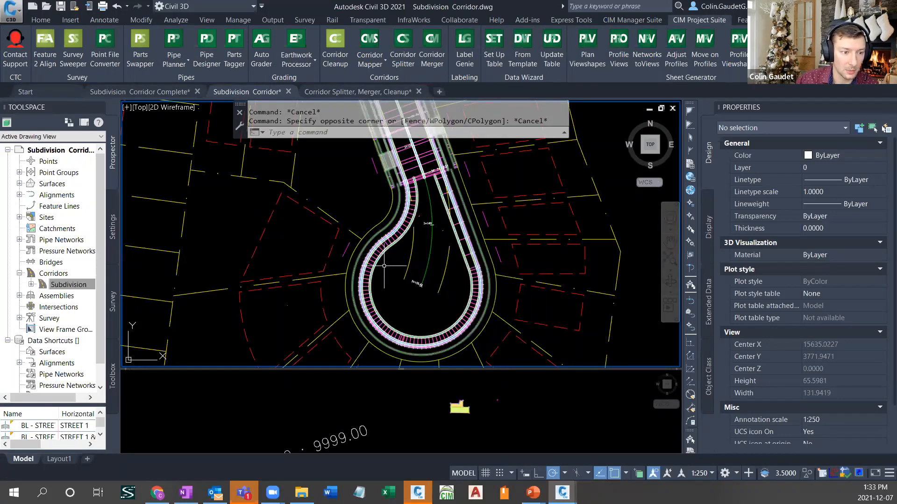
- Open Corridor Mapper and filter the width and offset targets to baseline BL - STREET 3 Cul-De-Sac - (10)
{"action": "left_click", "coordinate": [370, 44]}
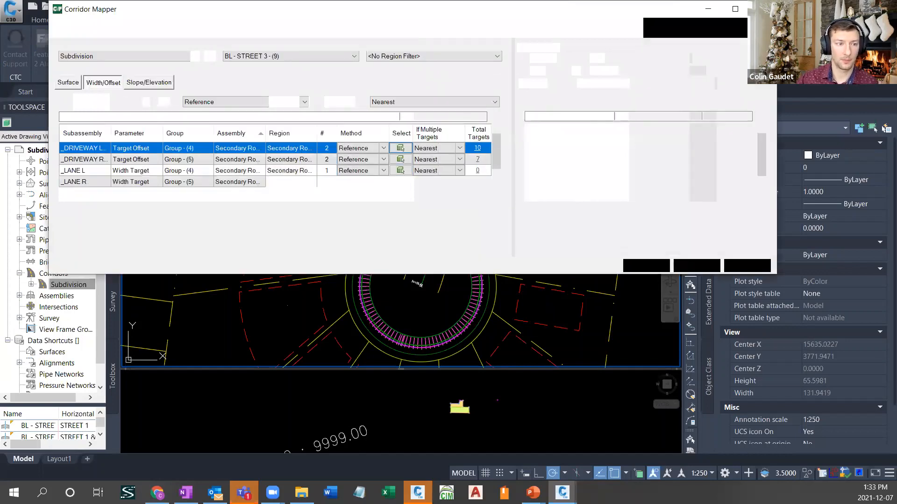
{"action": "left_click", "coordinate": [349, 57]}
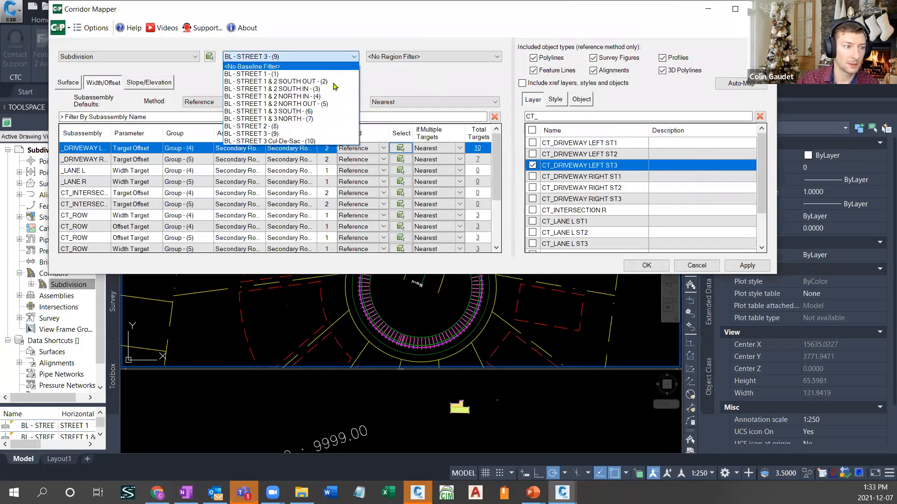
{"action": "left_click", "coordinate": [301, 142]}
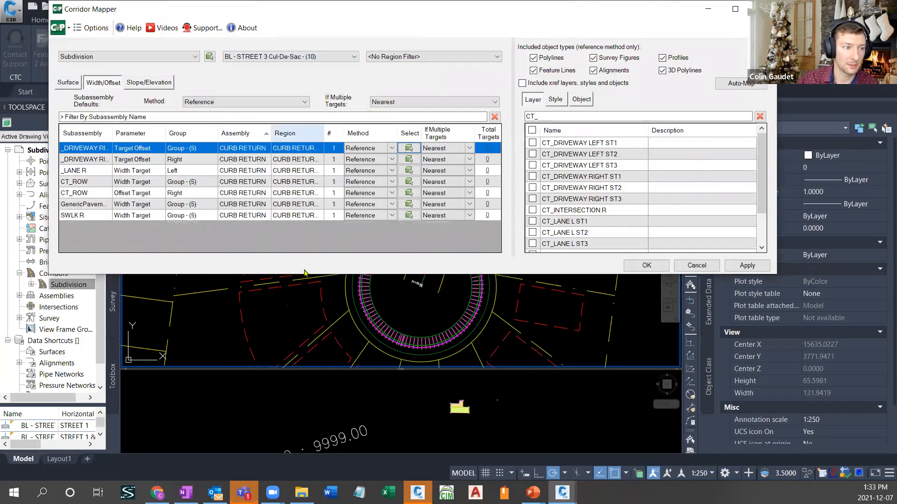
- Filter the layers by CLN and map the _LANE R width target to layer CLN-STREET 3
{"action": "left_click", "coordinate": [82, 172]}
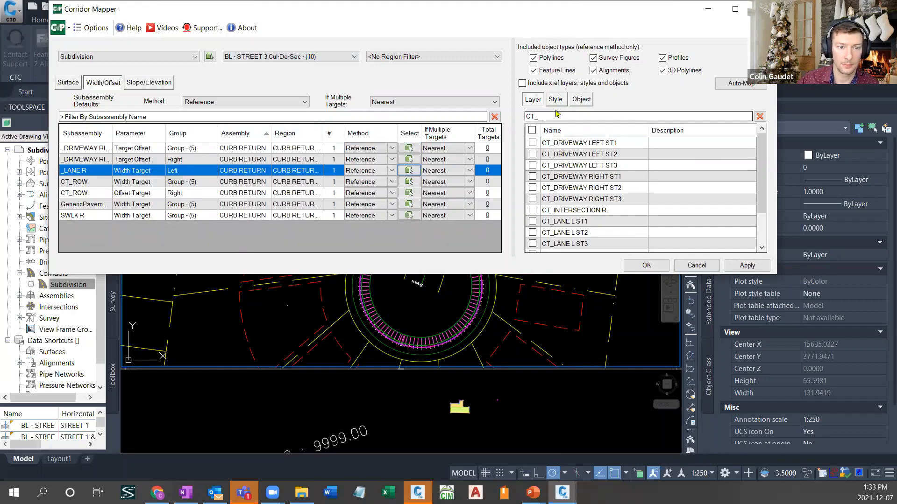
{"action": "left_click_drag", "start_coordinate": [551, 115], "coordinate": [496, 118]}
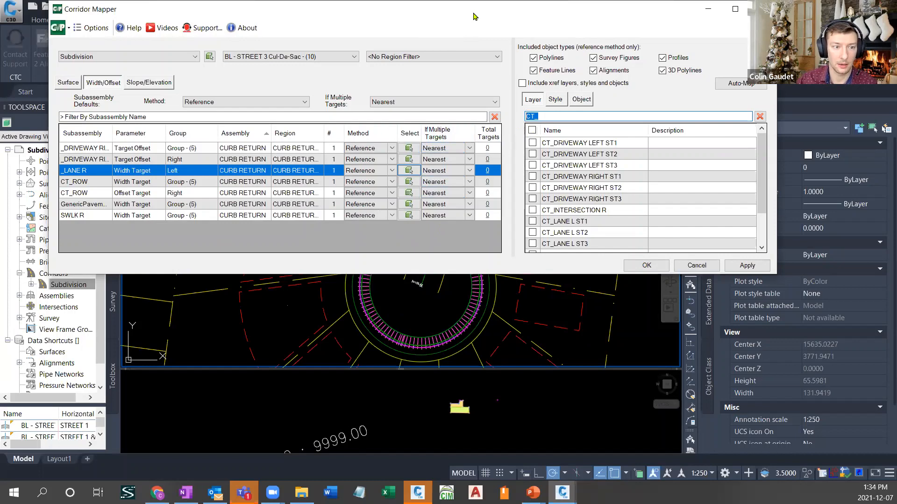
{"action": "left_click_drag", "start_coordinate": [439, 8], "coordinate": [448, 325]}
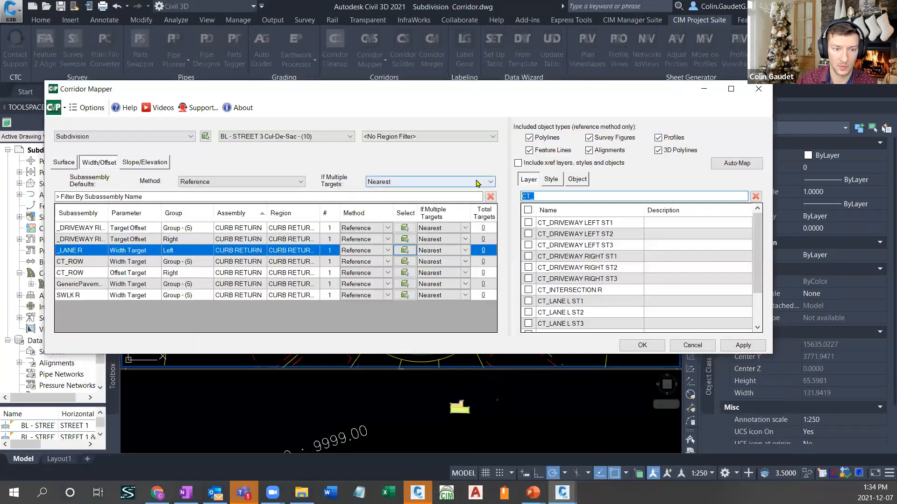
{"action": "type", "text": "CLN"}
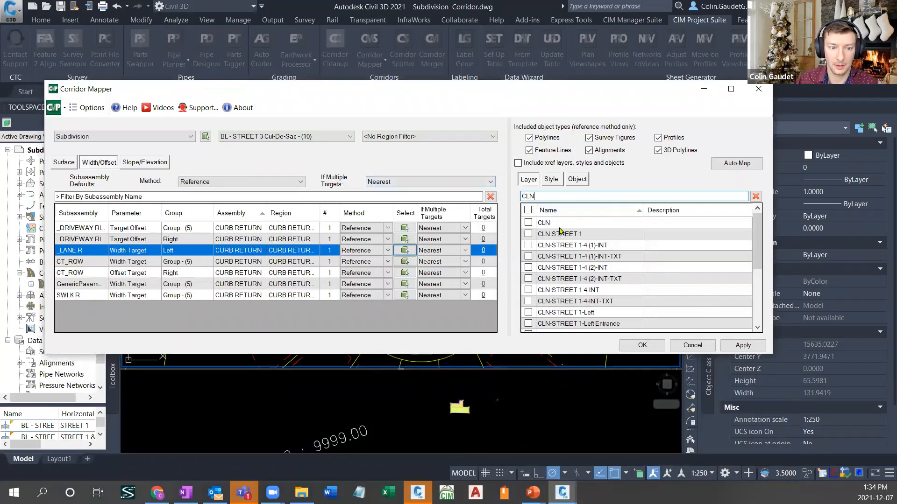
{"action": "scroll", "coordinate": [590, 294], "scroll_direction": "down", "scroll_amount": 4}
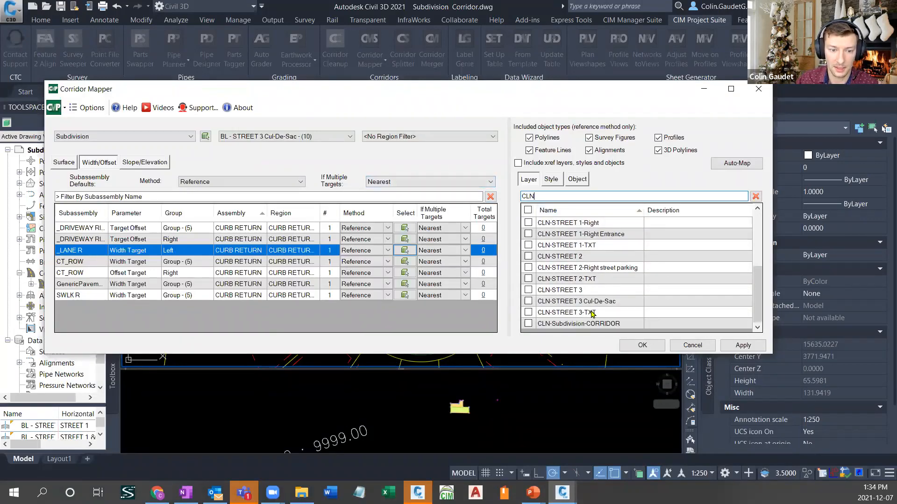
{"action": "left_click", "coordinate": [587, 313]}
{"action": "left_click", "coordinate": [535, 290]}
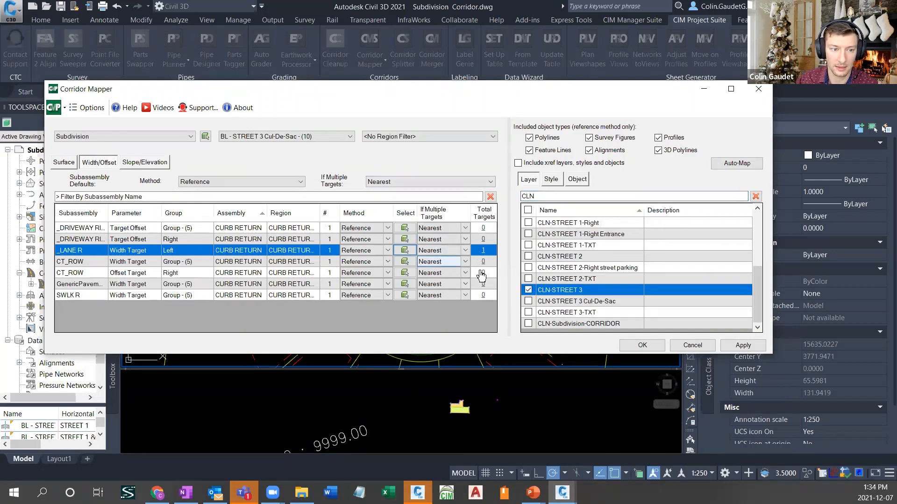
- Auto-map the CT_ROW width and offset targets of the cul-de-sac baseline
{"action": "left_click", "coordinate": [94, 262]}
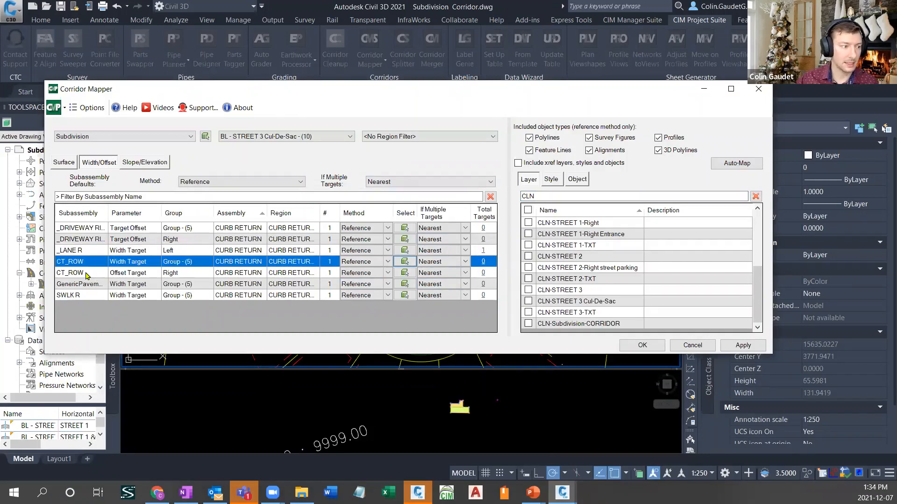
{"action": "left_click", "coordinate": [86, 274], "text": "ctrl"}
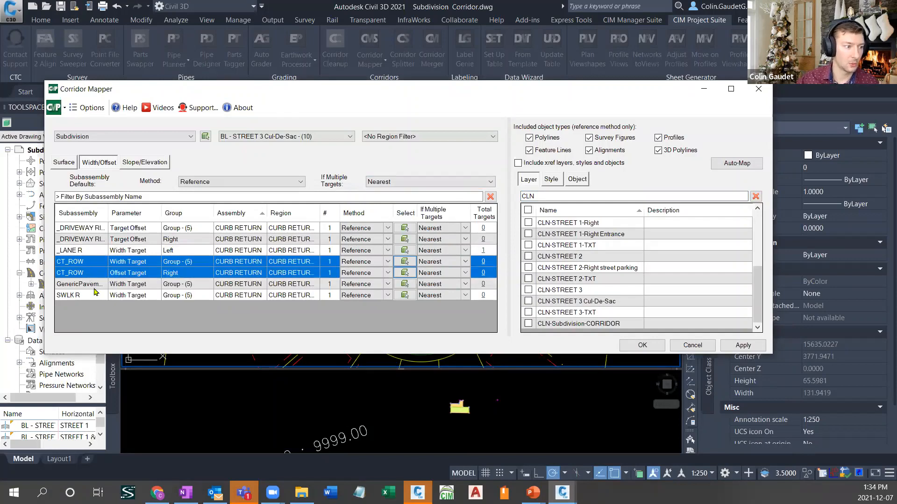
{"action": "left_click", "coordinate": [744, 165]}
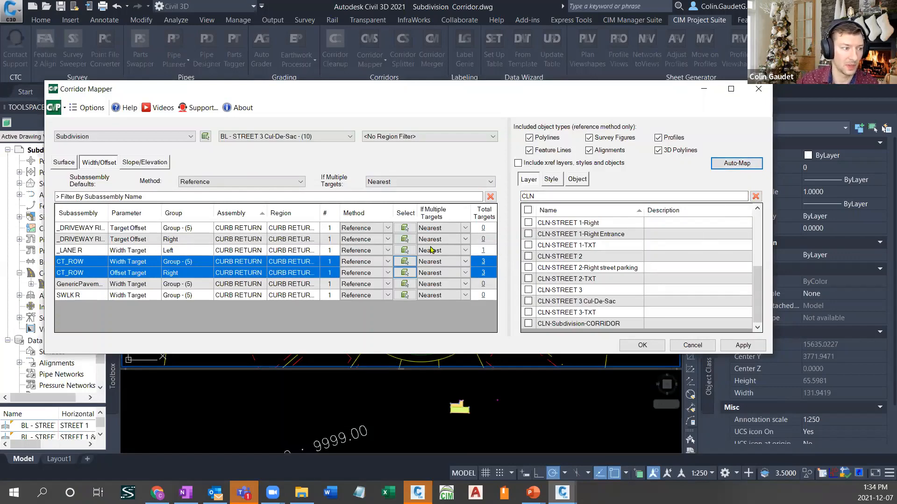
- Map both _DRIVEWAY RIGHT offset targets to layer CT_DRIVEWAY RIGHT ST3, filtering the layers by CT_, and apply the width and offset mapping
{"action": "left_click", "coordinate": [79, 240]}
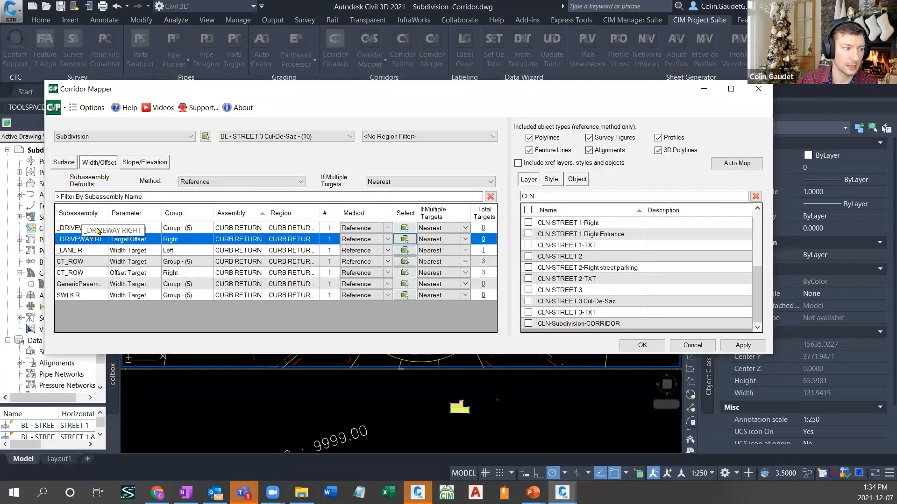
{"action": "left_click", "coordinate": [98, 229], "text": "ctrl"}
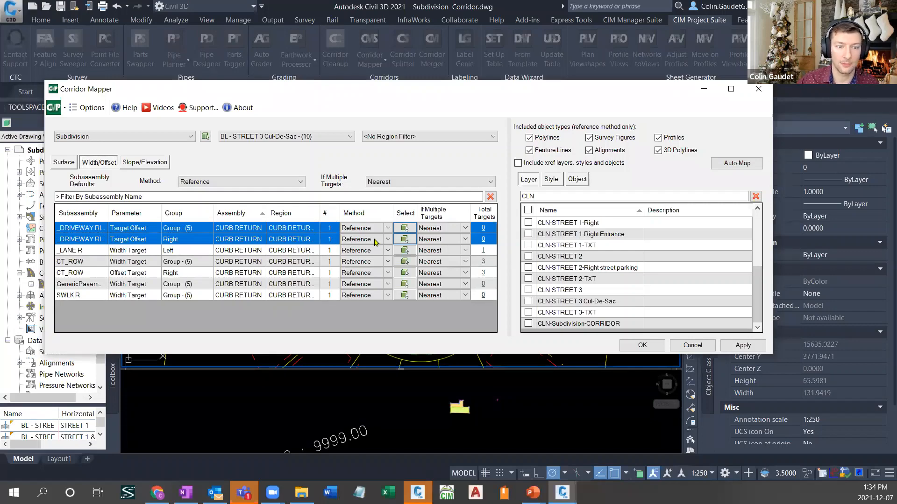
{"action": "double_click", "coordinate": [545, 199]}
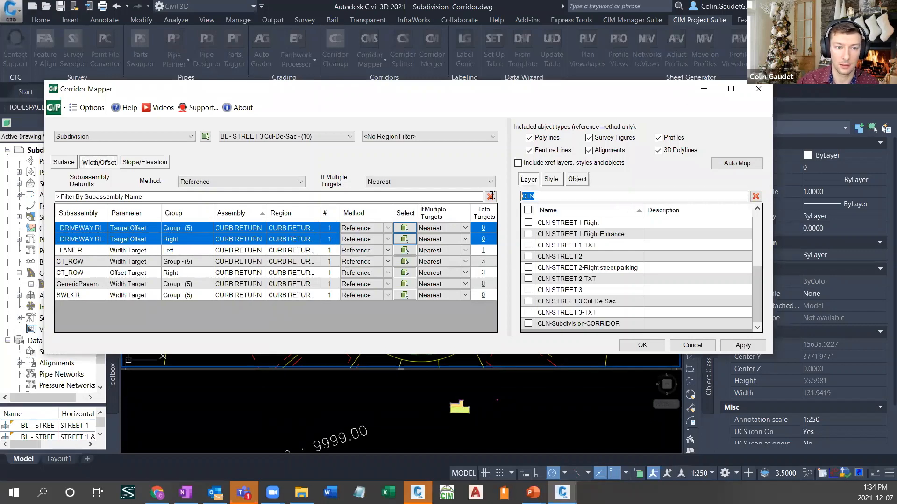
{"action": "type", "text": "CT_"}
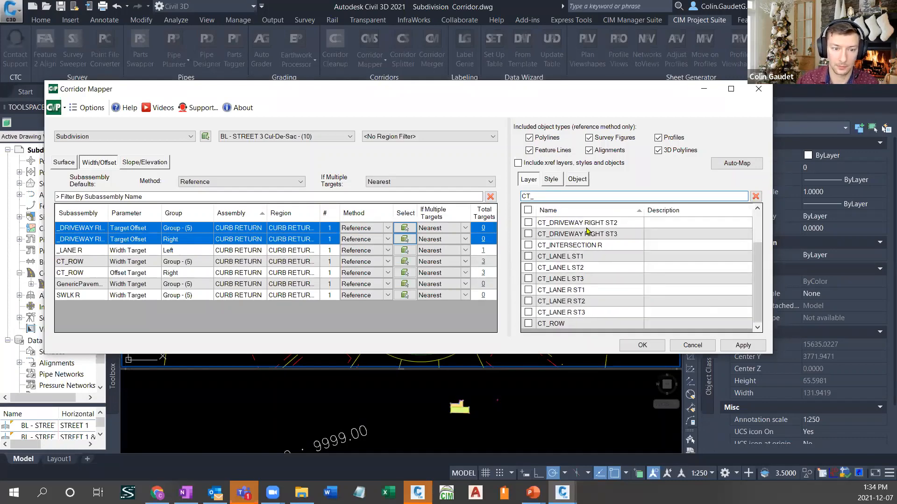
{"action": "left_click", "coordinate": [608, 235]}
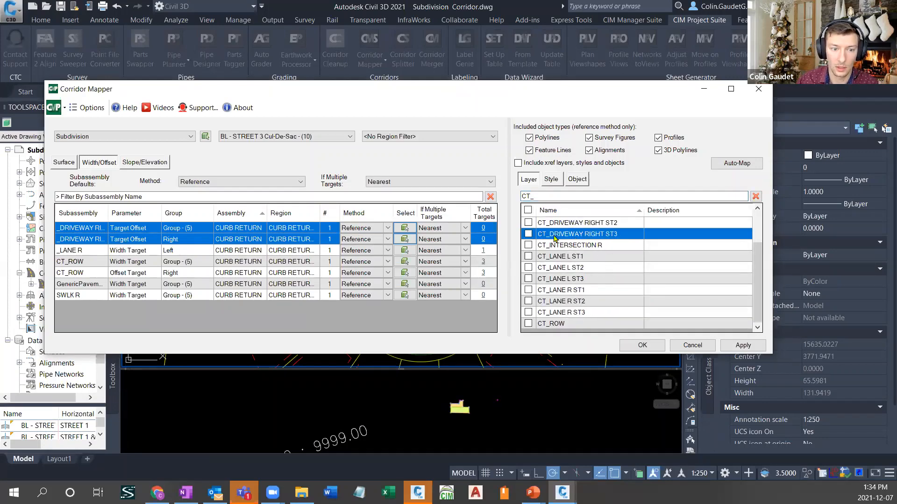
{"action": "left_click", "coordinate": [529, 235]}
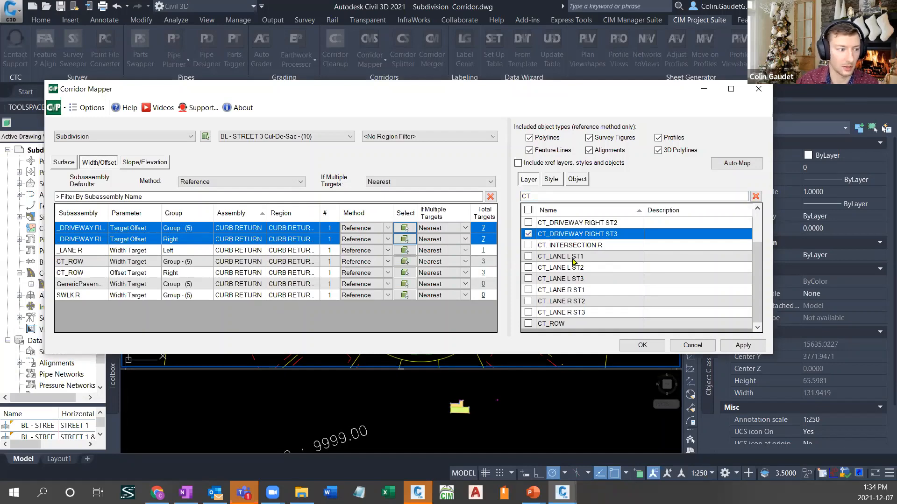
{"action": "left_click", "coordinate": [642, 346]}
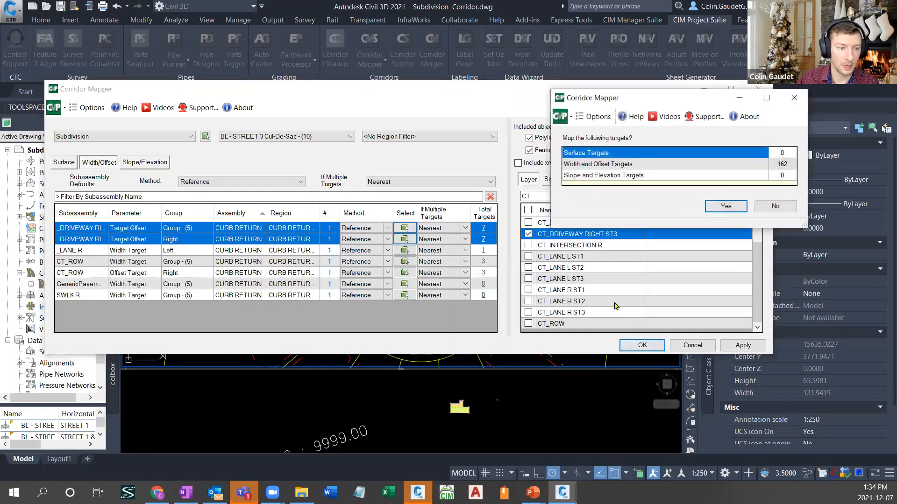
{"action": "left_click", "coordinate": [725, 207]}
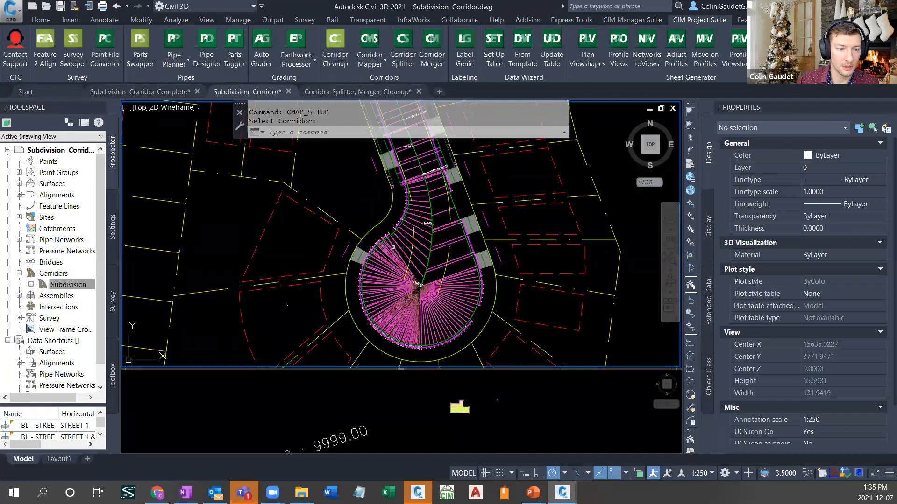
- Check the layer of a driveway target line east of the cul-de-sac and view the available Corridor Mapper commands
{"action": "left_click", "coordinate": [486, 218]}
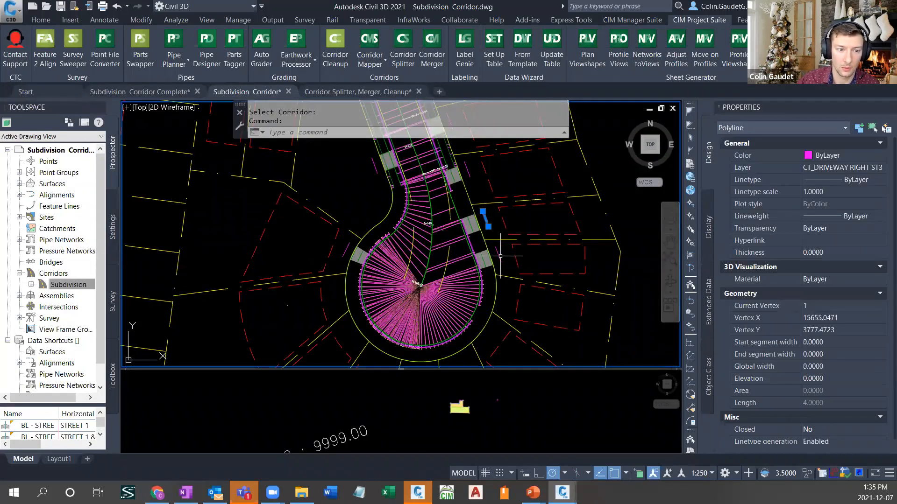
{"action": "key", "text": "Escape"}
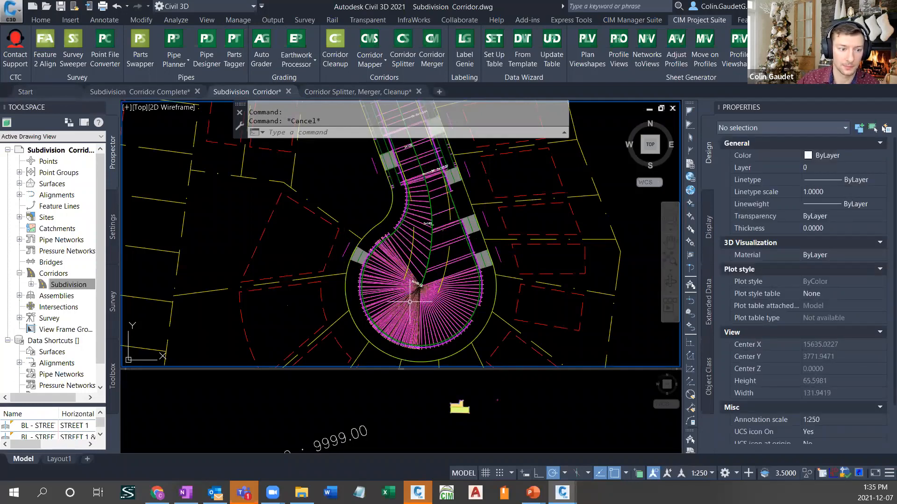
{"action": "middle_click_drag", "start_coordinate": [410, 302], "coordinate": [417, 253]}
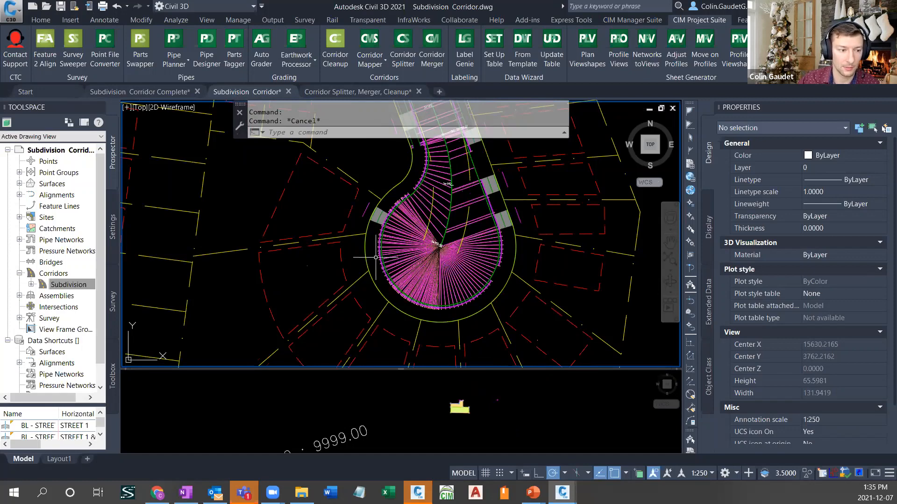
{"action": "left_click", "coordinate": [351, 272]}
{"action": "key", "text": "Escape"}
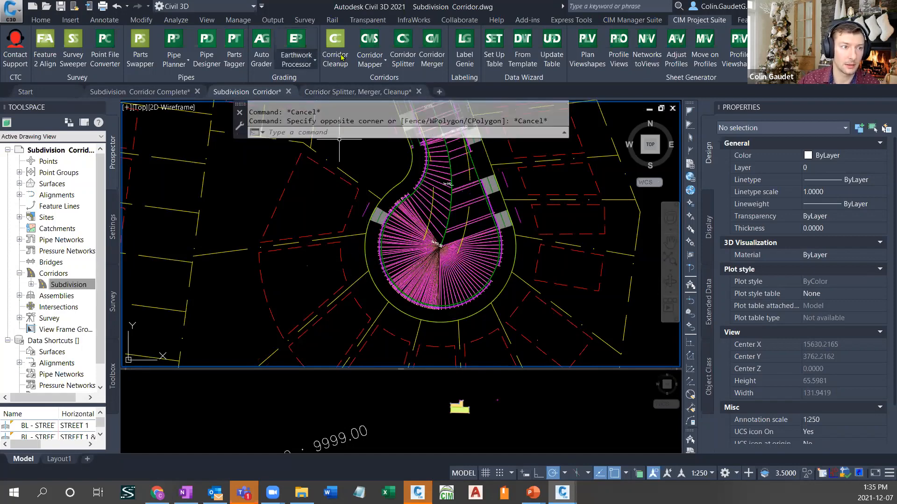
{"action": "left_click", "coordinate": [382, 59]}
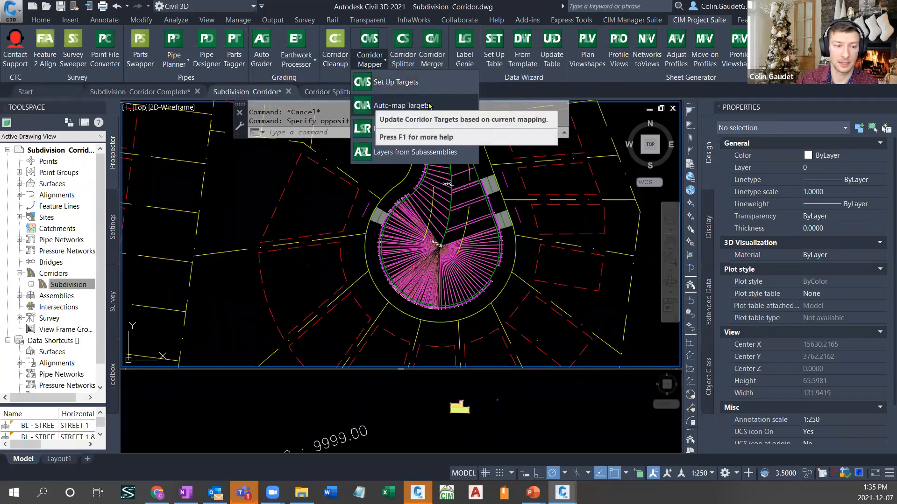
{"action": "key", "text": "Escape"}
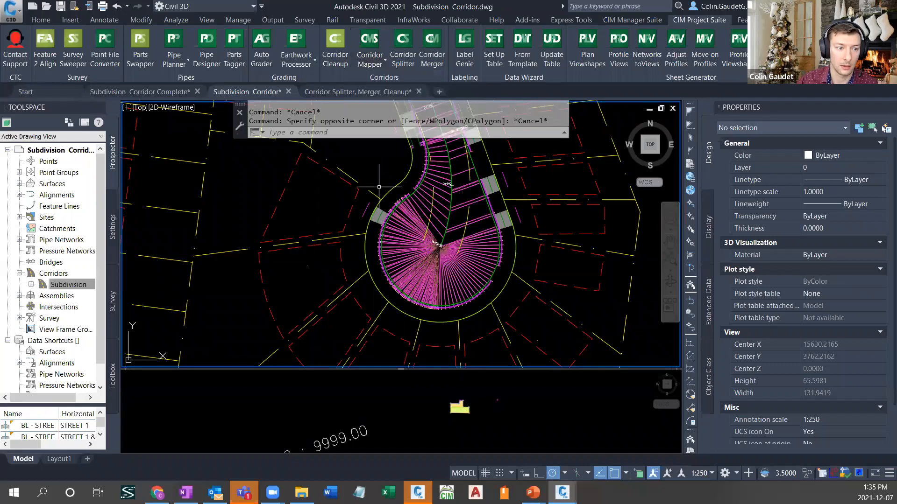
- Start a polar array of the driveway target line northwest of the cul-de-sac, centred on the centreline's endpoint at the bulb's centre
{"action": "left_click", "coordinate": [367, 208]}
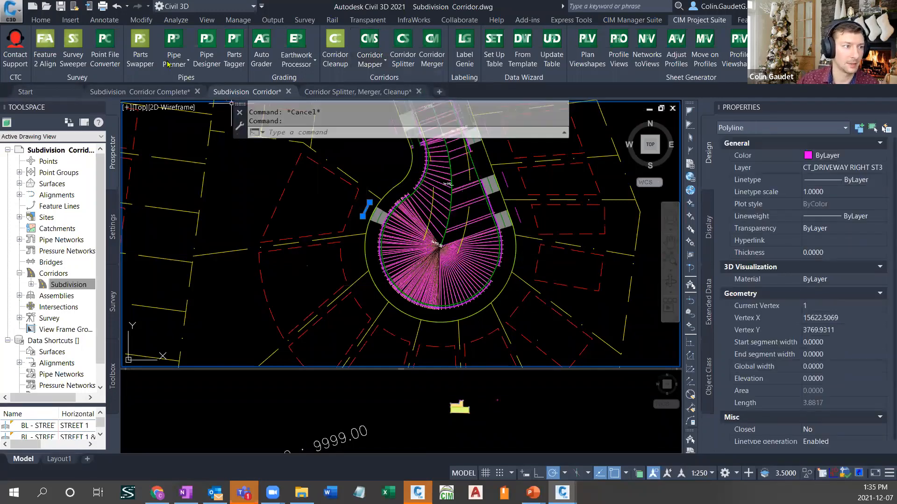
{"action": "left_click", "coordinate": [41, 20]}
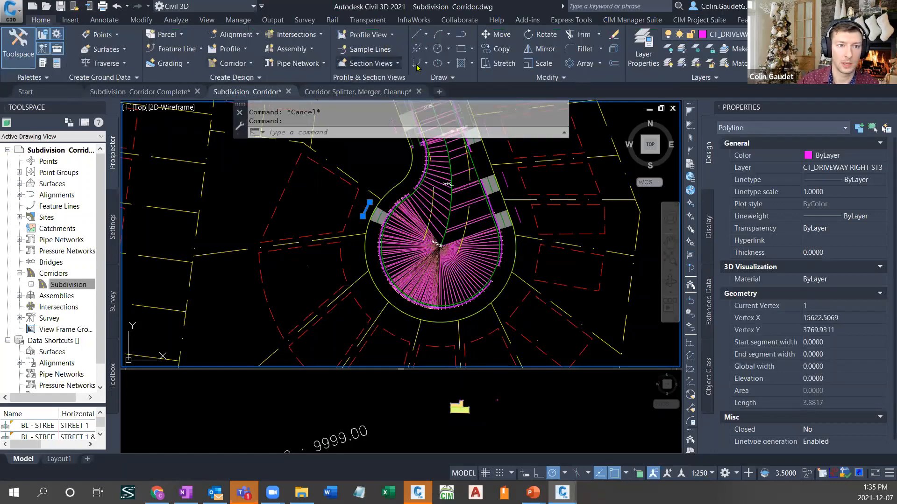
{"action": "left_click", "coordinate": [587, 65]}
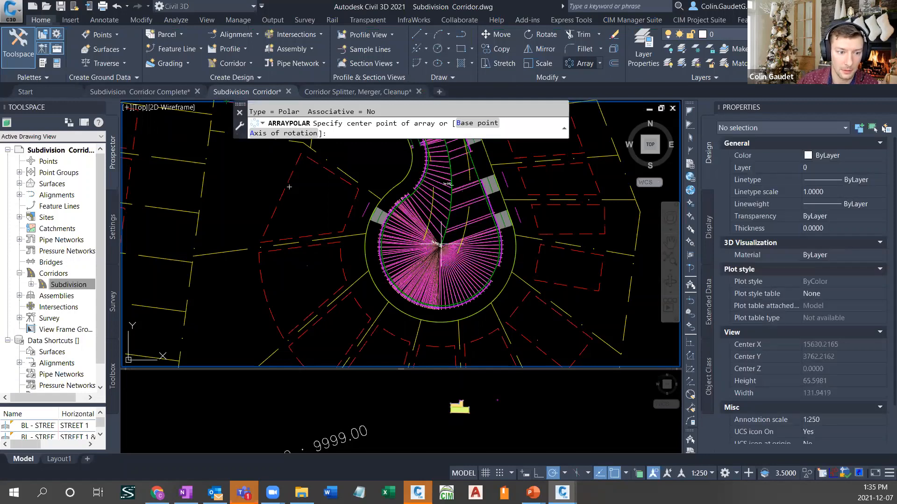
{"action": "scroll", "coordinate": [441, 246], "scroll_direction": "up", "scroll_amount": 2}
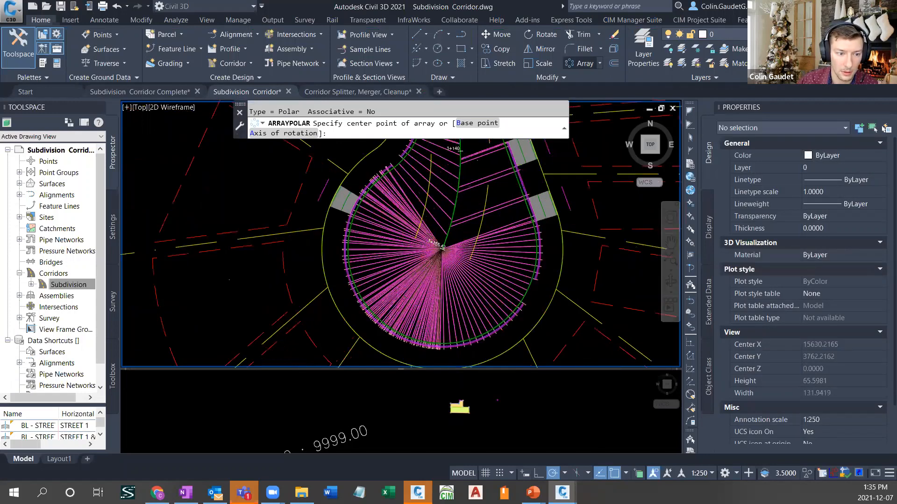
{"action": "scroll", "coordinate": [441, 246], "scroll_direction": "up", "scroll_amount": 2}
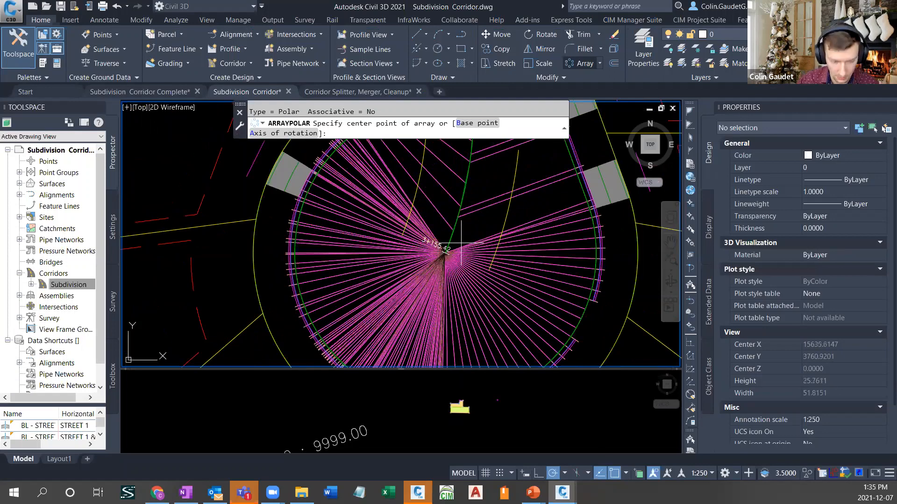
{"action": "right_click", "coordinate": [461, 244], "text": "shift"}
{"action": "left_click", "coordinate": [495, 307]}
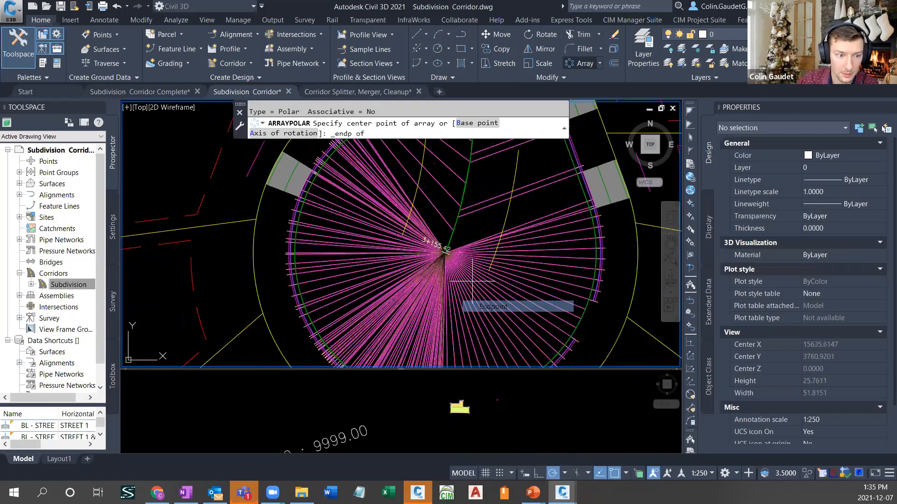
{"action": "left_click", "coordinate": [445, 252]}
- Set the driveway line array's angle between items to 30 degrees and extend it around the bulb to 8 items
{"action": "scroll", "coordinate": [445, 252], "scroll_direction": "down", "scroll_amount": 2}
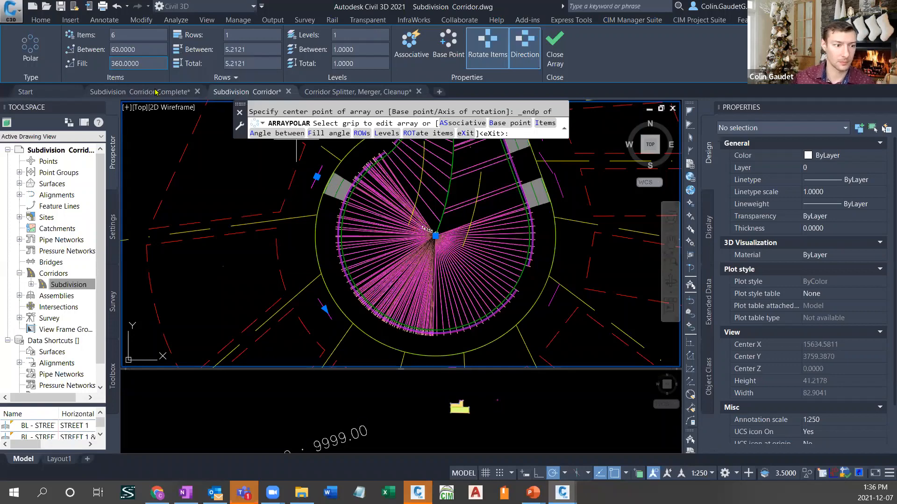
{"action": "left_click", "coordinate": [146, 48]}
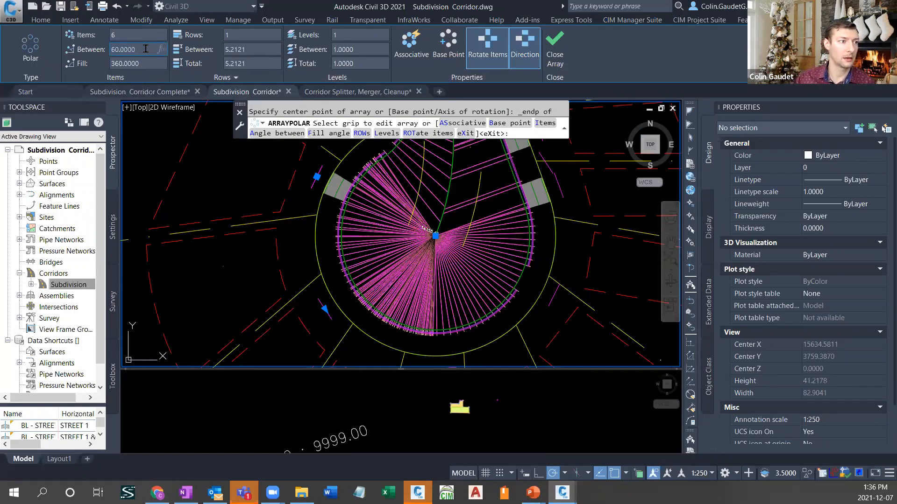
{"action": "left_click_drag", "start_coordinate": [146, 48], "coordinate": [98, 49]}
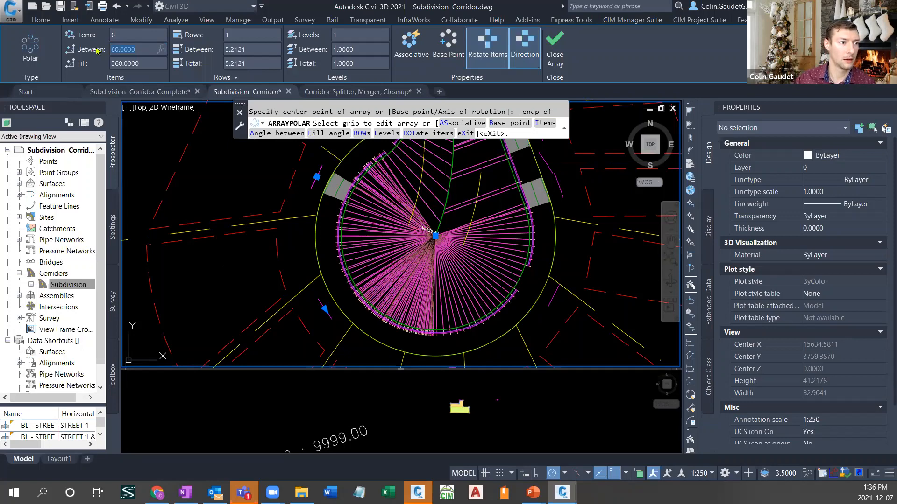
{"action": "type", "text": "30"}
{"action": "key", "text": "Return"}
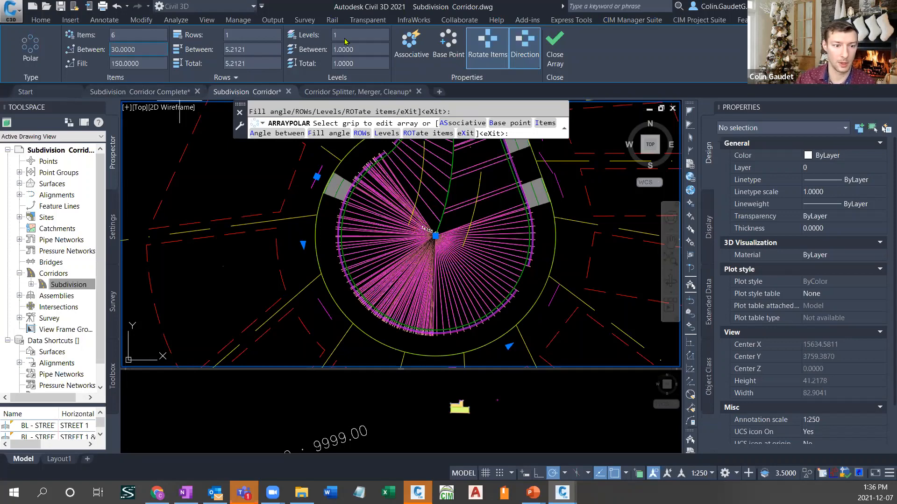
{"action": "scroll", "coordinate": [544, 202], "scroll_direction": "down", "scroll_amount": 2}
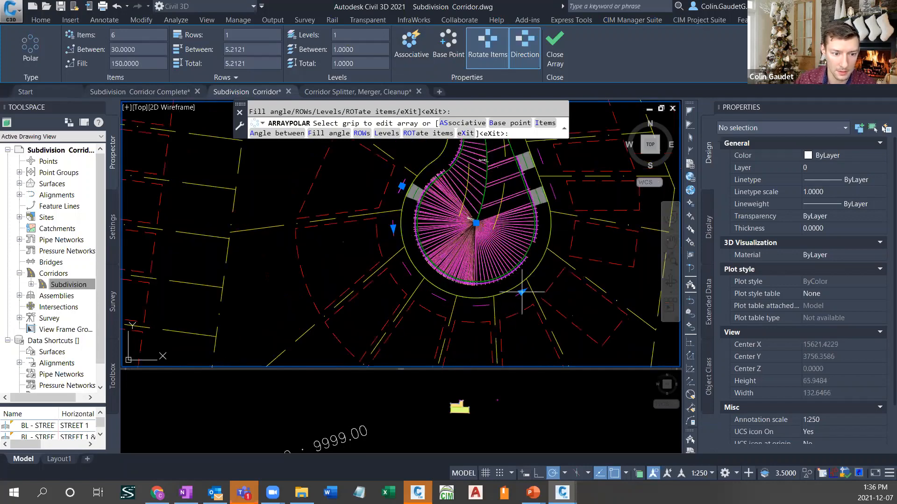
{"action": "left_click", "coordinate": [521, 292]}
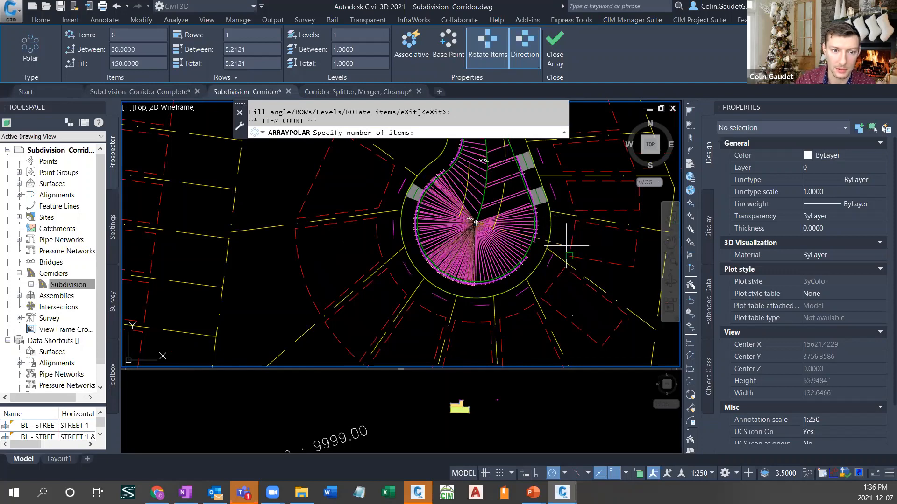
{"action": "left_click", "coordinate": [557, 214]}
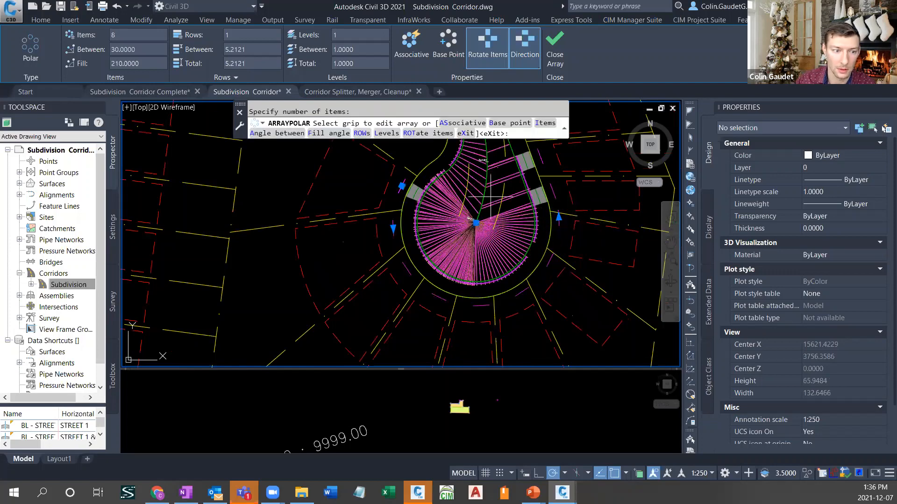
- Set the array's angle between items to 28 degrees, finish the array and check the layer of a copied driveway line
{"action": "left_click", "coordinate": [144, 49]}
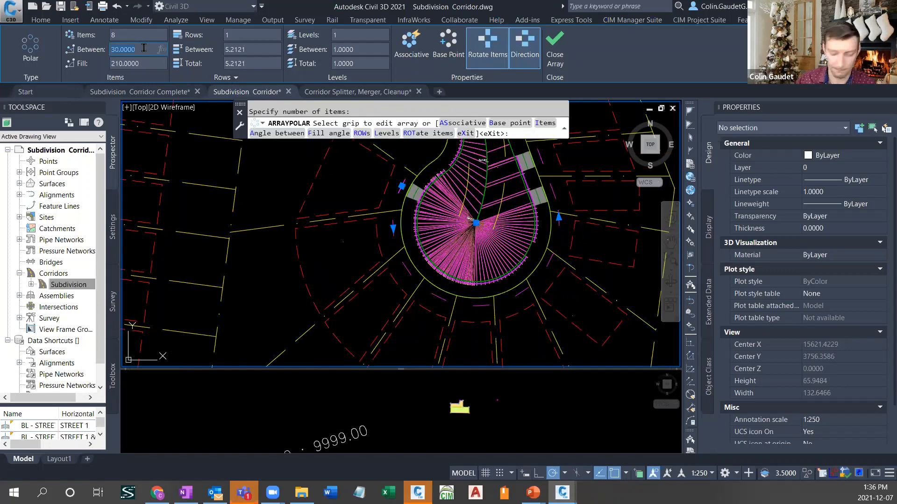
{"action": "type", "text": "2"}
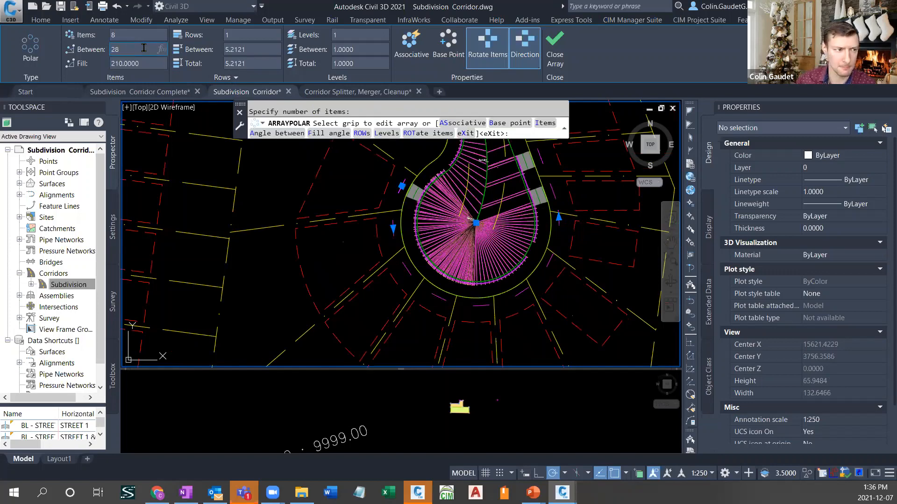
{"action": "type", "text": "8"}
{"action": "key", "text": "Return"}
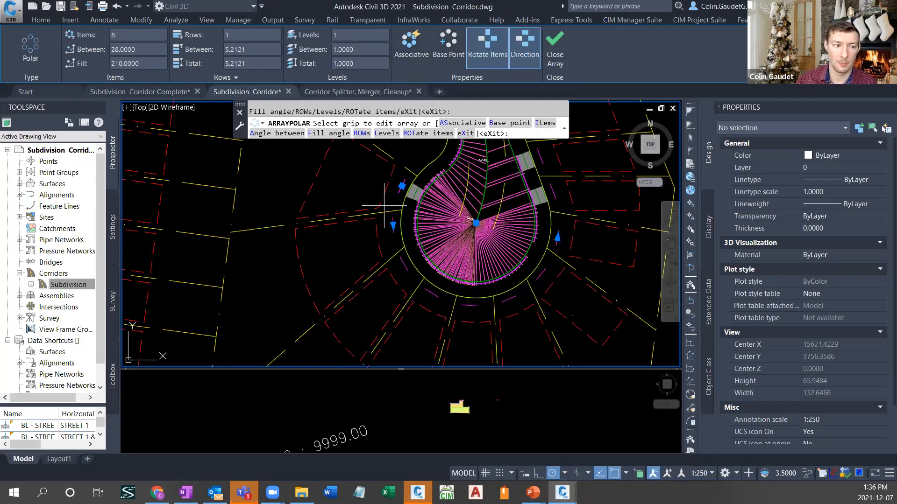
{"action": "left_click", "coordinate": [555, 41]}
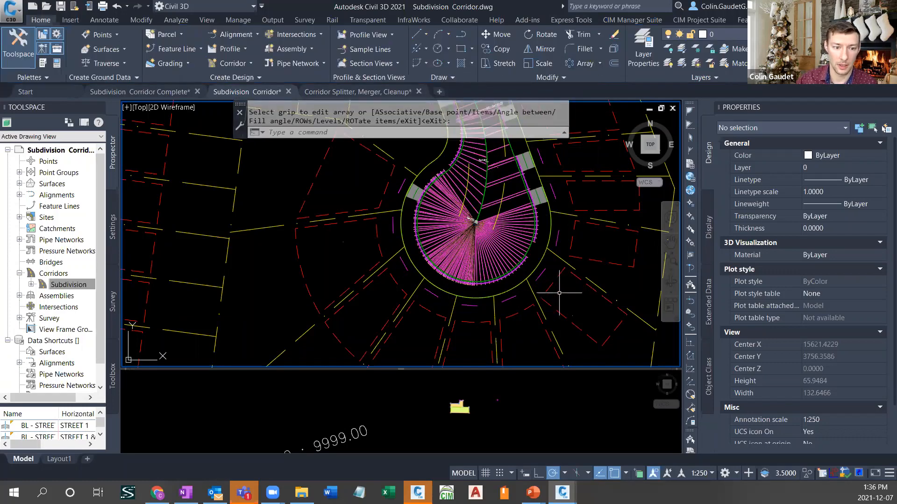
{"action": "left_click", "coordinate": [540, 274]}
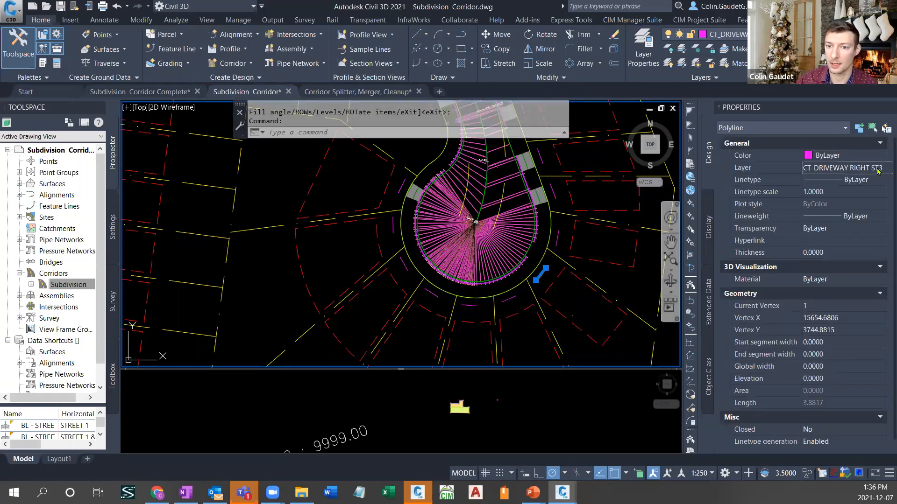
{"action": "key", "text": "Escape"}
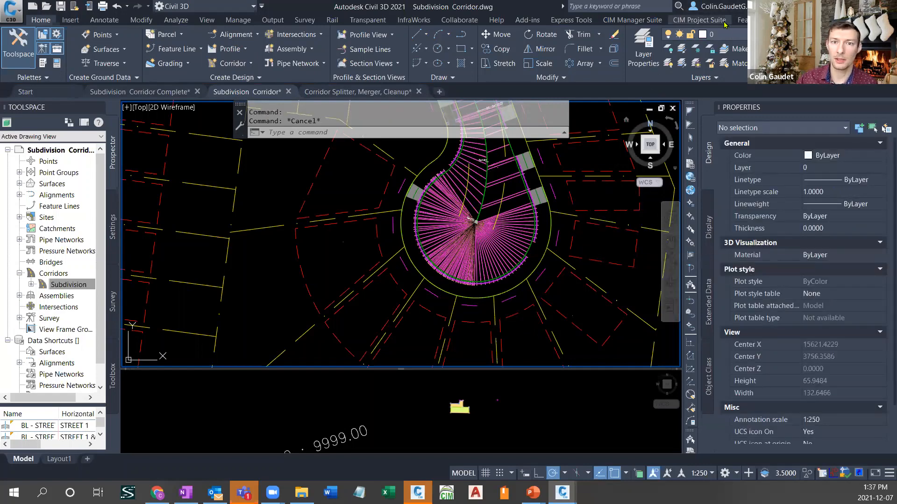
- Auto-map the subdivision corridor's width and offset targets with Corridor Mapper to apply the arrayed driveway lines around the cul-de-sac
{"action": "left_click", "coordinate": [701, 19]}
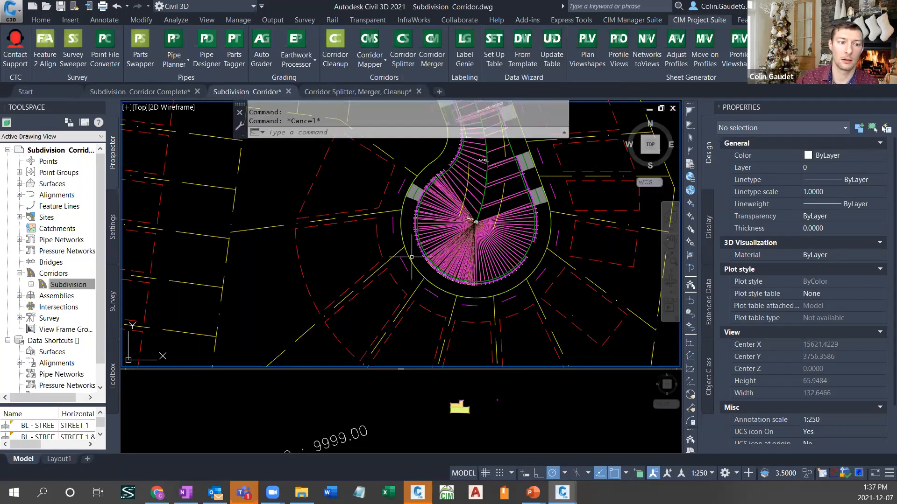
{"action": "left_click", "coordinate": [373, 61]}
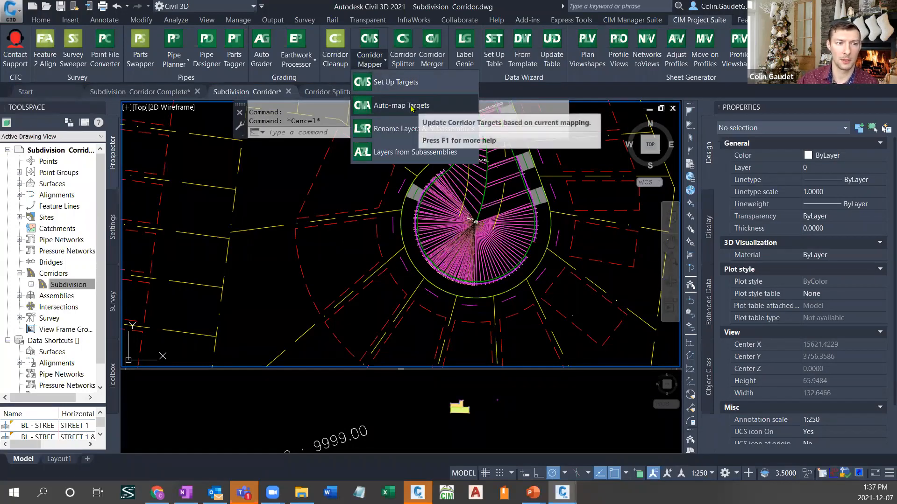
{"action": "left_click", "coordinate": [385, 107]}
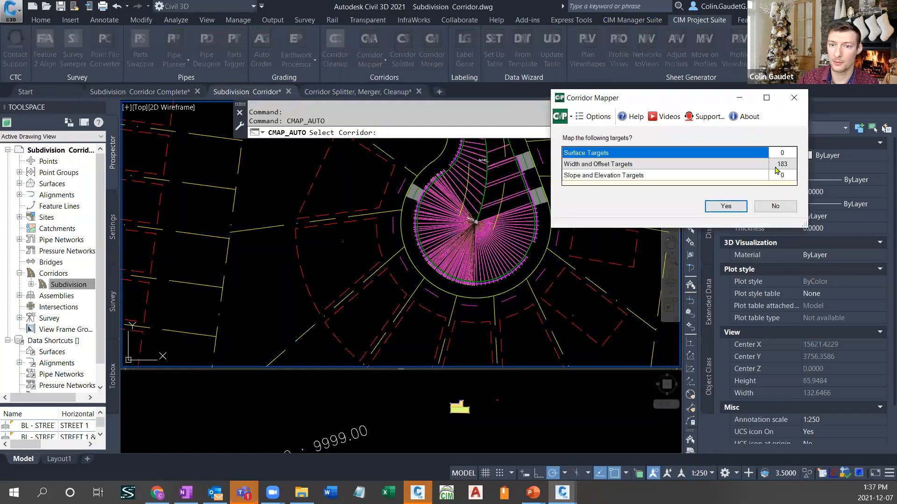
{"action": "left_click", "coordinate": [723, 207]}
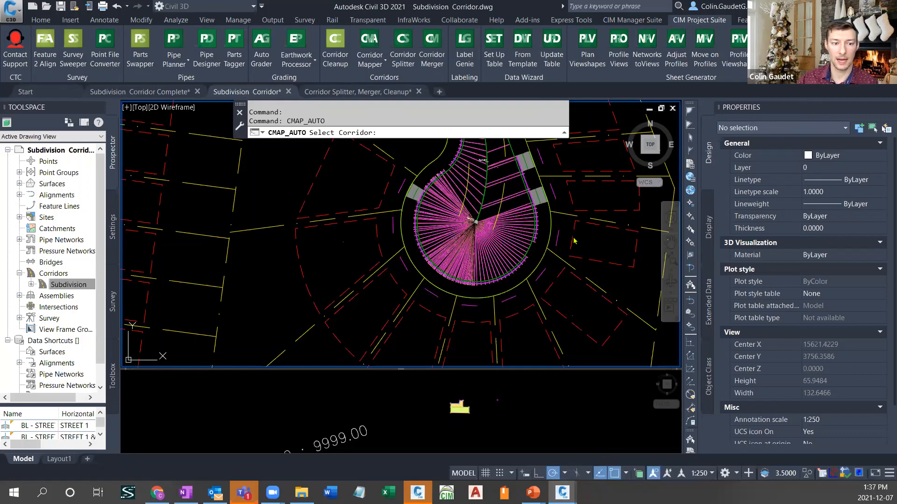
{"action": "left_click", "coordinate": [535, 241]}
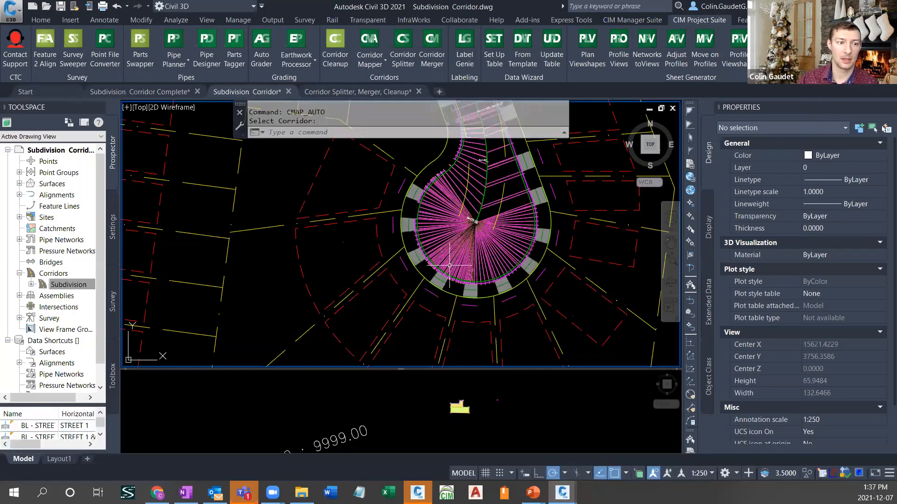
- Review the driveways around the cul-de-sac and along Street 3, and examine the conditional assemblies in a temporarily enlarged assembly viewport
{"action": "scroll", "coordinate": [515, 238], "scroll_direction": "down", "scroll_amount": 4}
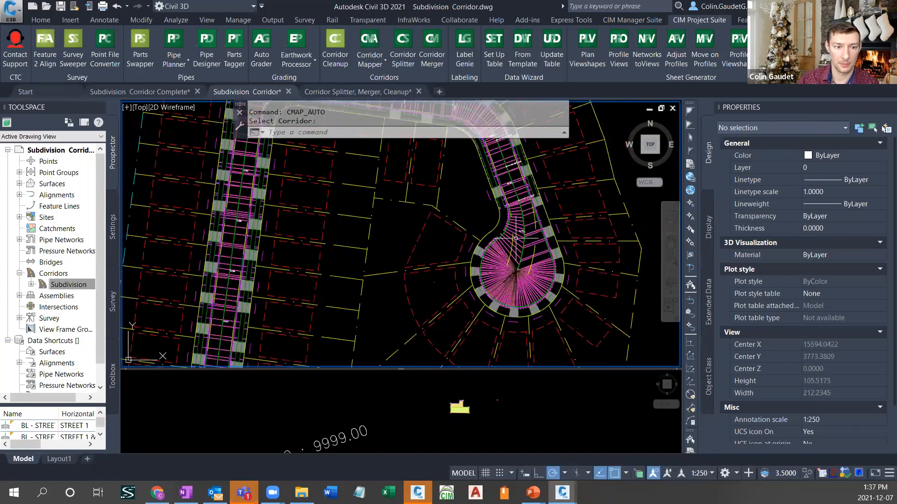
{"action": "middle_click_drag", "start_coordinate": [478, 191], "coordinate": [537, 306]}
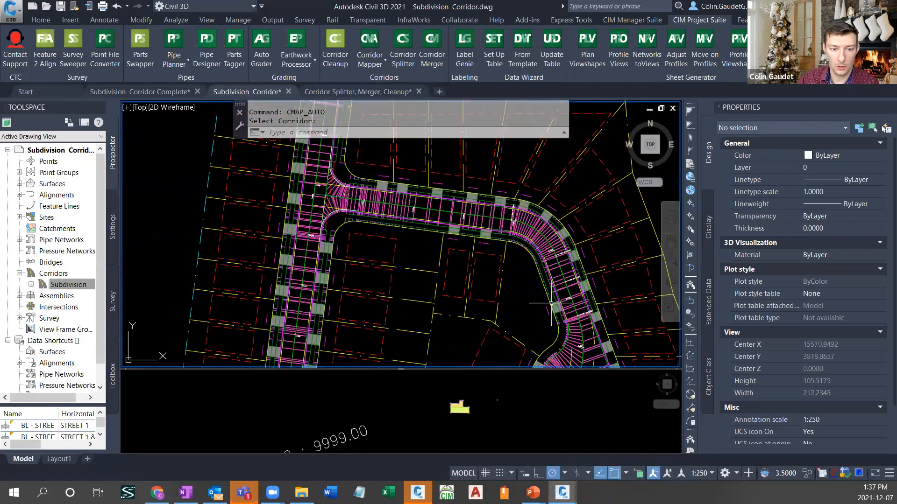
{"action": "mouse_move", "coordinate": [542, 296]}
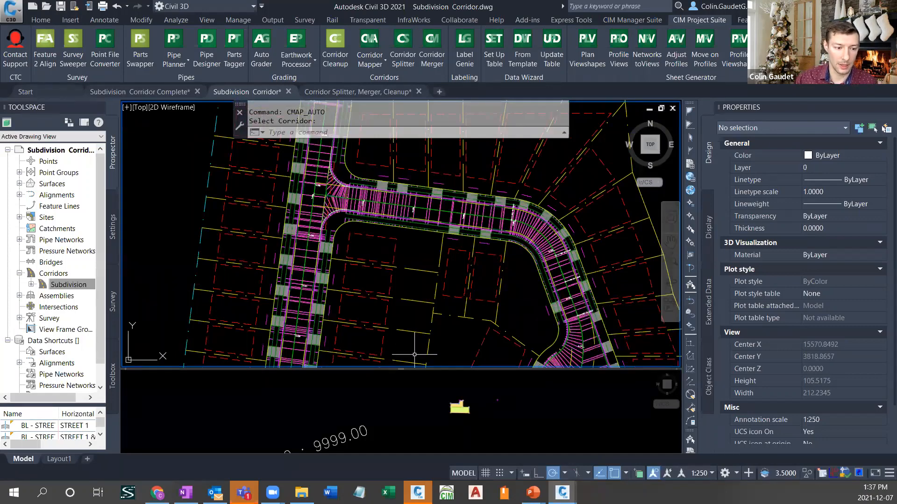
{"action": "left_click_drag", "start_coordinate": [401, 368], "coordinate": [406, 272]}
{"action": "left_click", "coordinate": [410, 331]}
{"action": "scroll", "coordinate": [420, 376], "scroll_direction": "down", "scroll_amount": 5}
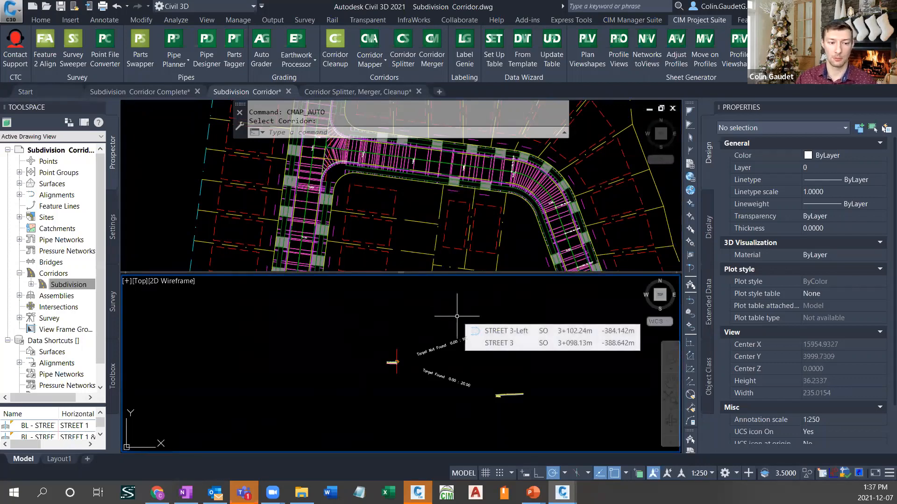
{"action": "scroll", "coordinate": [495, 297], "scroll_direction": "down", "scroll_amount": 4}
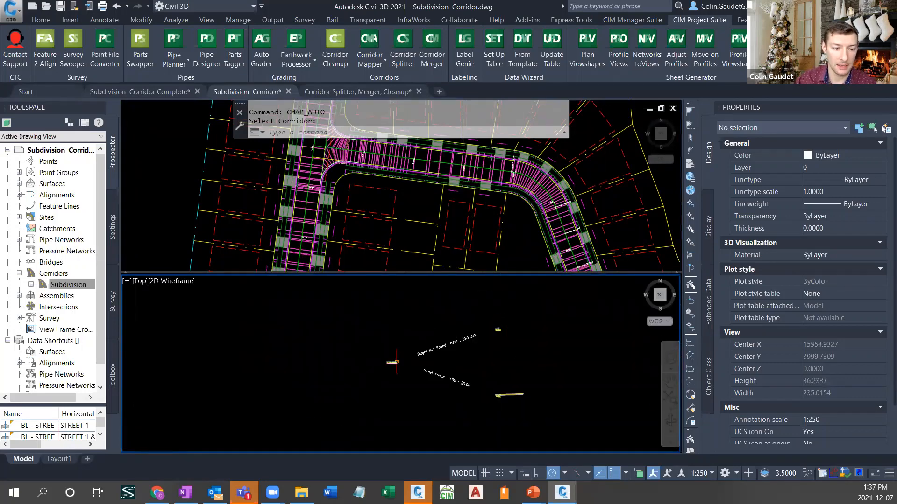
{"action": "middle_click_drag", "start_coordinate": [517, 426], "coordinate": [521, 379]}
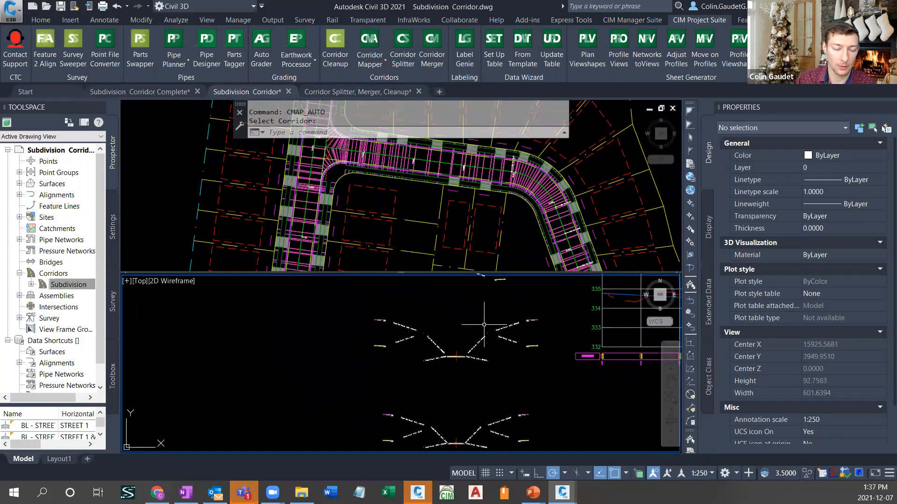
{"action": "middle_click_drag", "start_coordinate": [492, 318], "coordinate": [496, 374]}
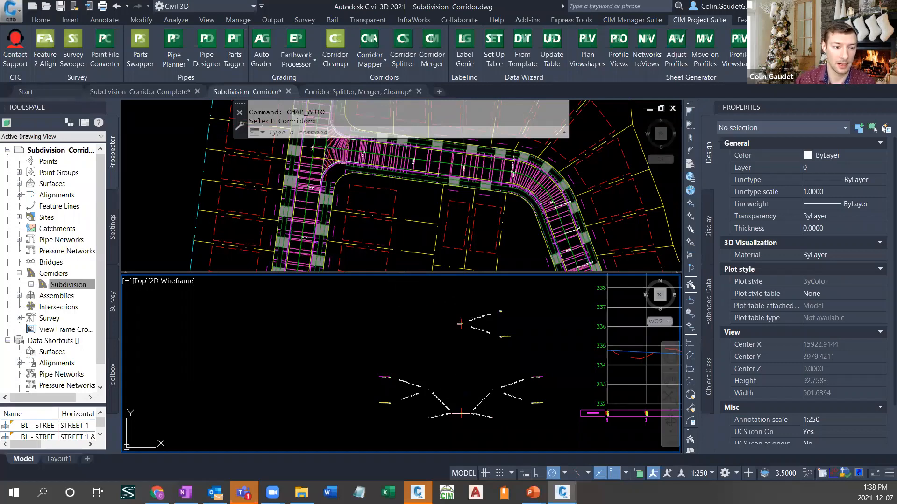
{"action": "left_click_drag", "start_coordinate": [402, 273], "coordinate": [402, 348]}
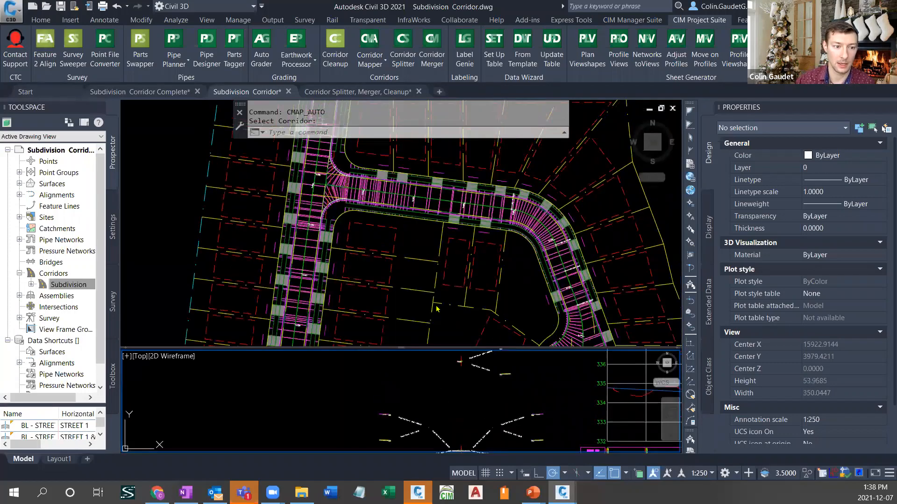
{"action": "left_click", "coordinate": [462, 331]}
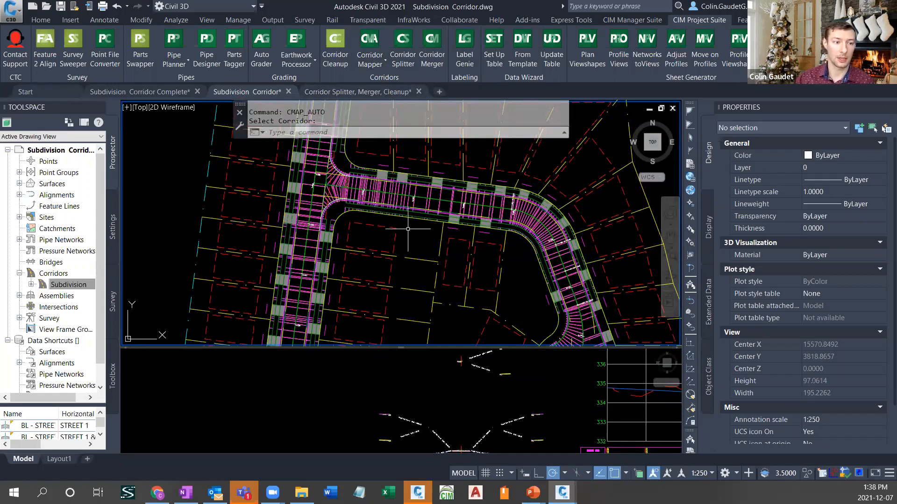
{"action": "mouse_move", "coordinate": [419, 236]}
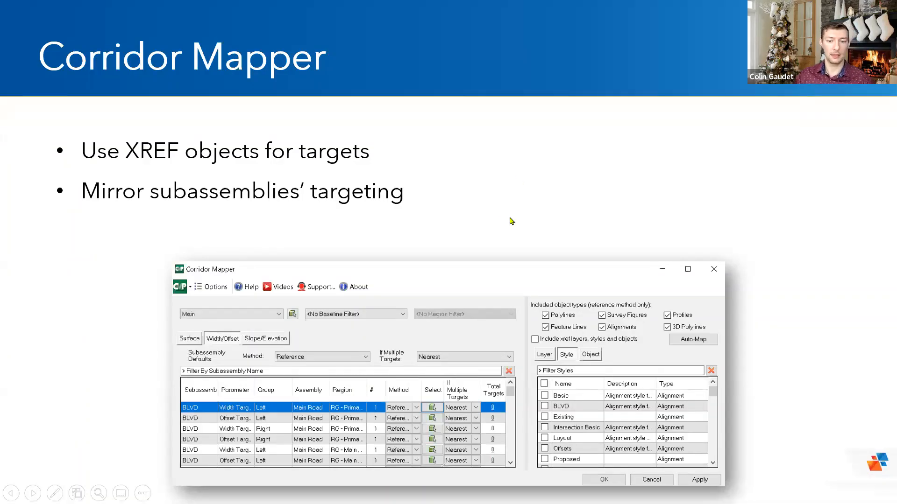
{"action": "left_click", "coordinate": [540, 231]}
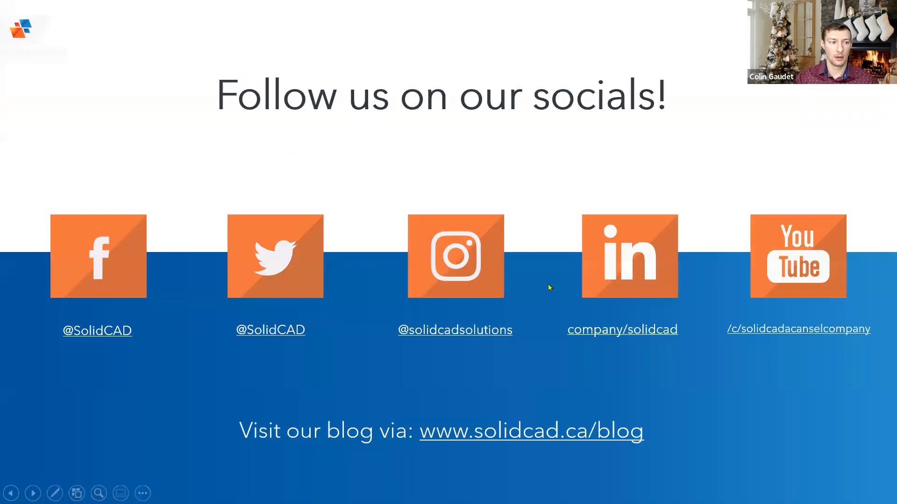